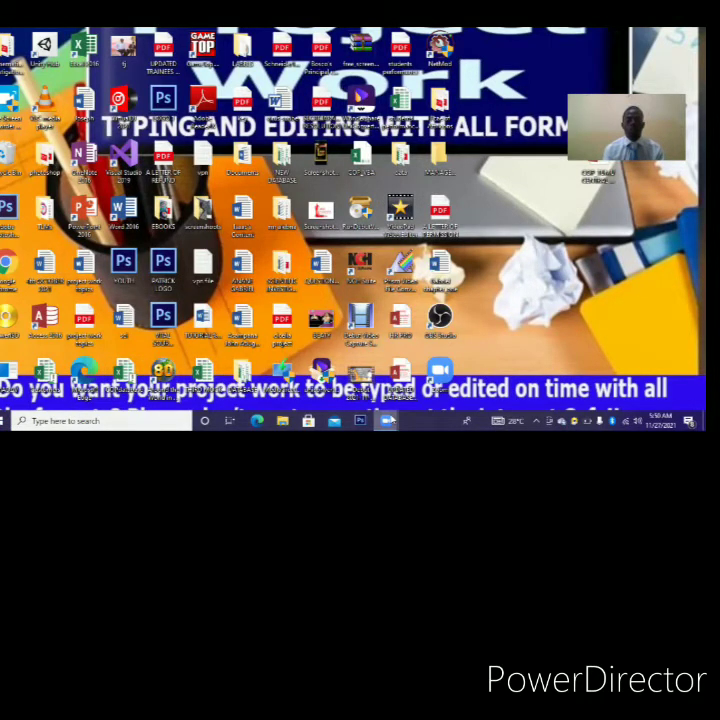
Launch Microsoft Access 2016 from the desktop
{"action": "mouse_move", "coordinate": [385, 420]}
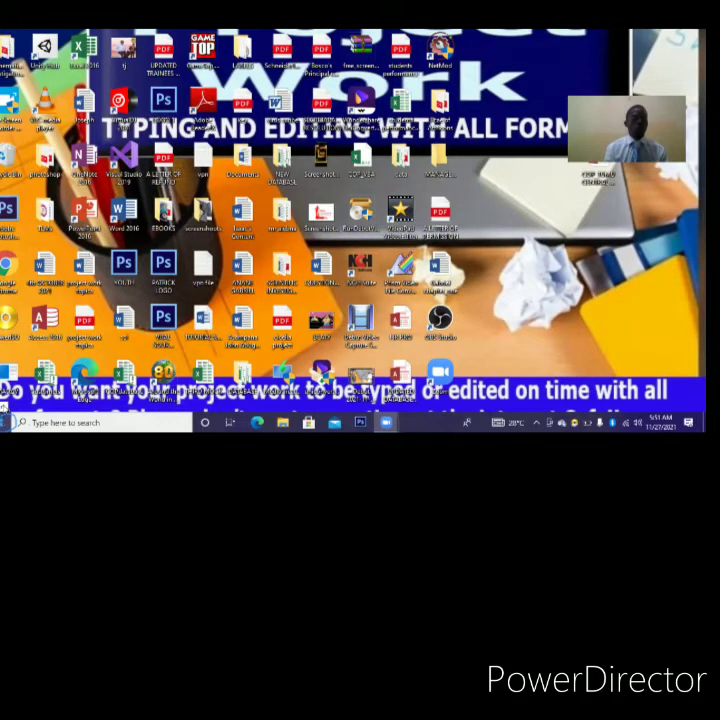
{"action": "key", "text": "super"}
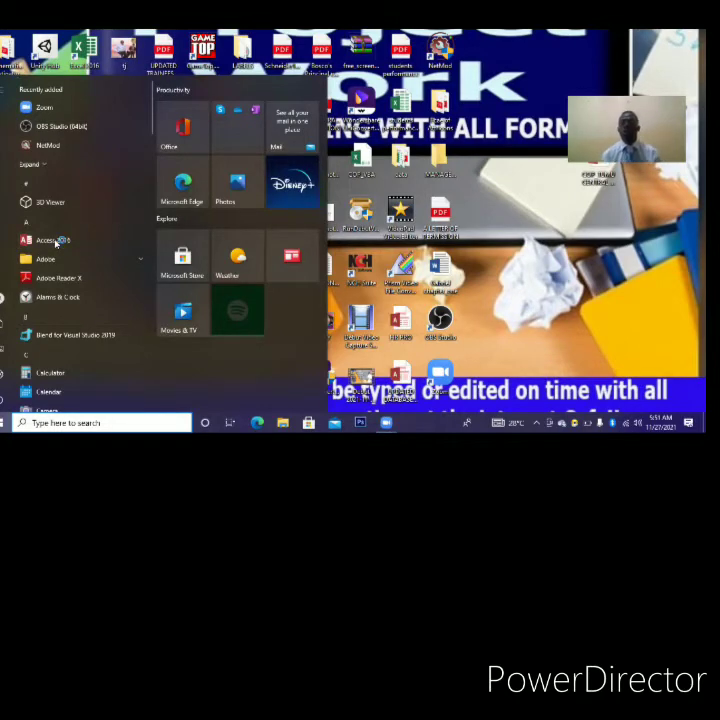
{"action": "key", "text": "super"}
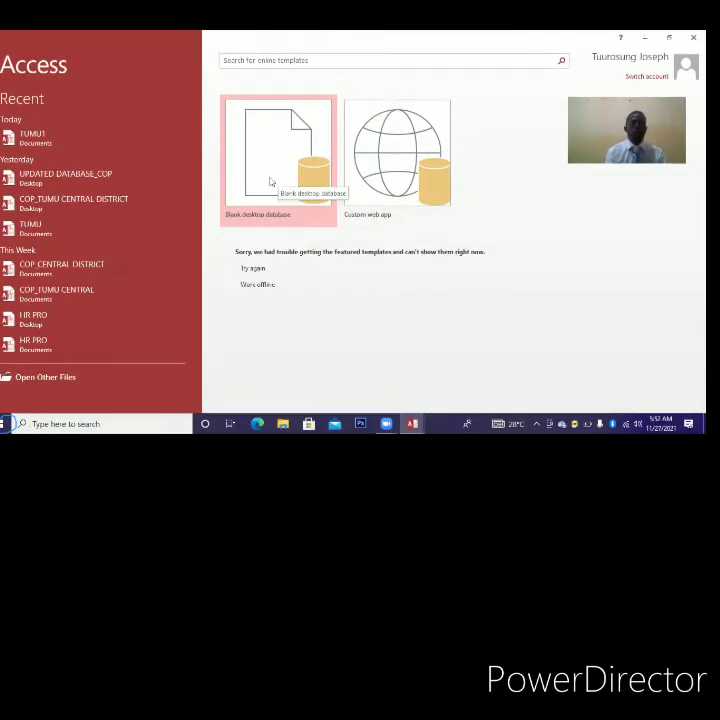
Start a blank desktop database and enter INVENTORY as its file name
{"action": "left_click", "coordinate": [270, 181]}
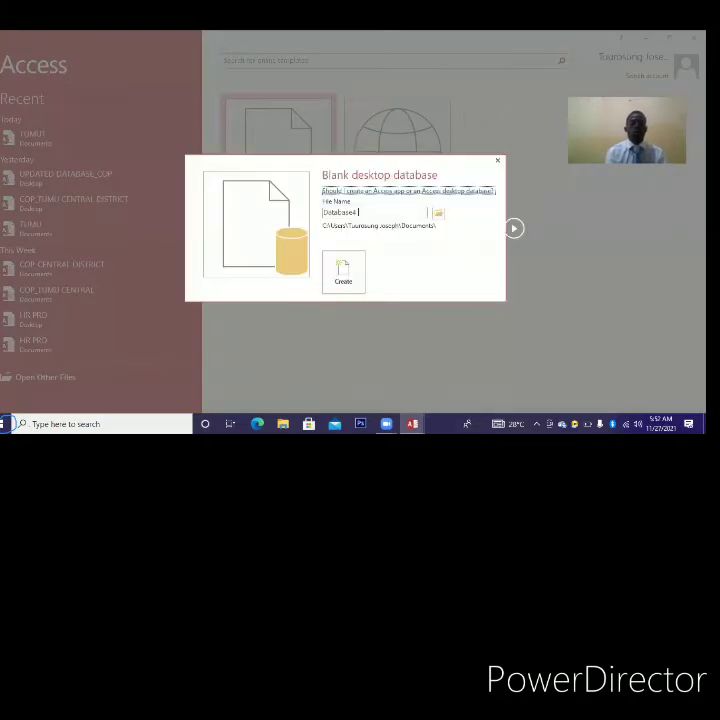
{"action": "key", "text": "ctrl+a"}
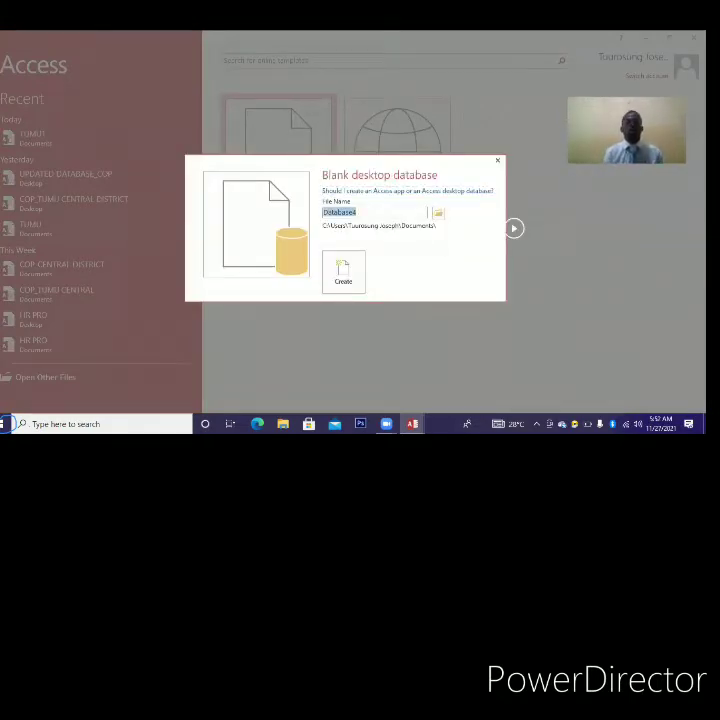
{"action": "key", "text": "BackSpace"}
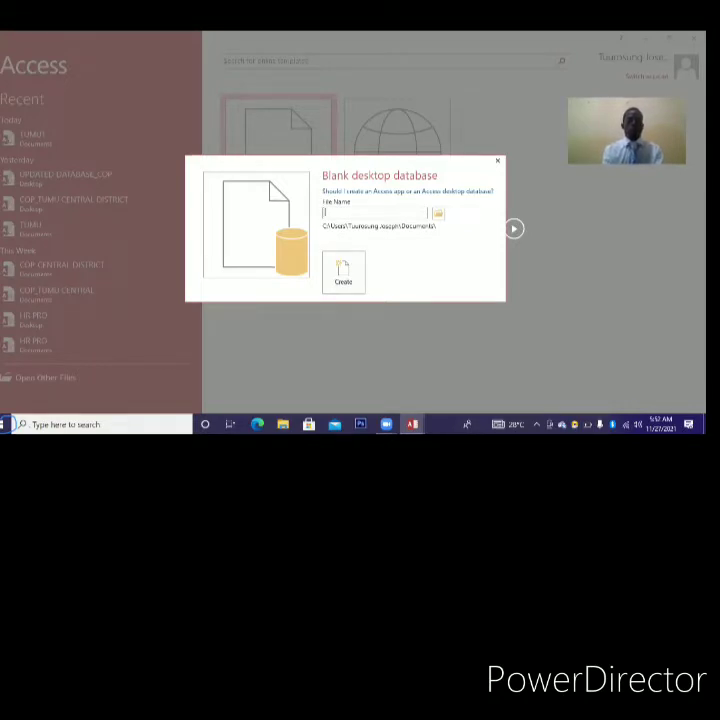
{"action": "type", "text": "fin"}
{"action": "type", "text": "ENTORY"}
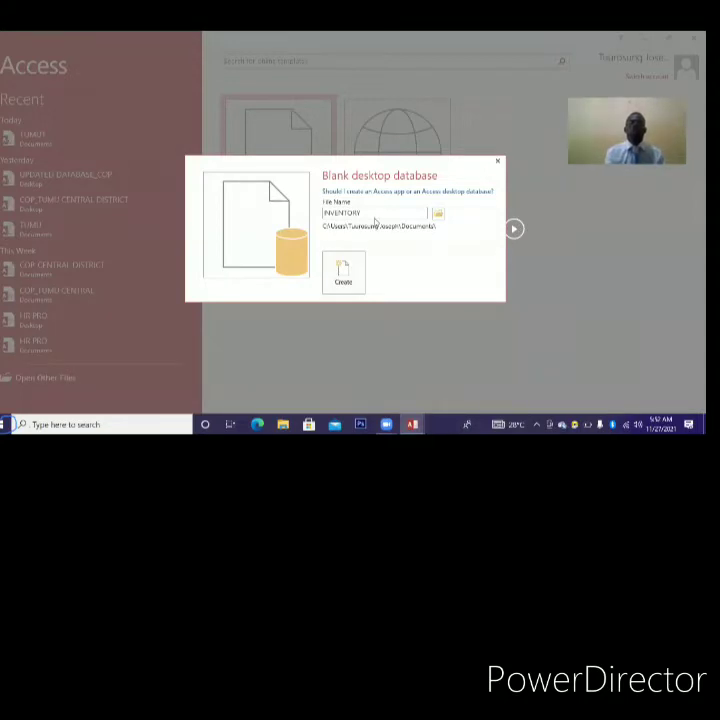
Set the Desktop folder as the new database's save location and create the database
{"action": "left_click", "coordinate": [437, 217]}
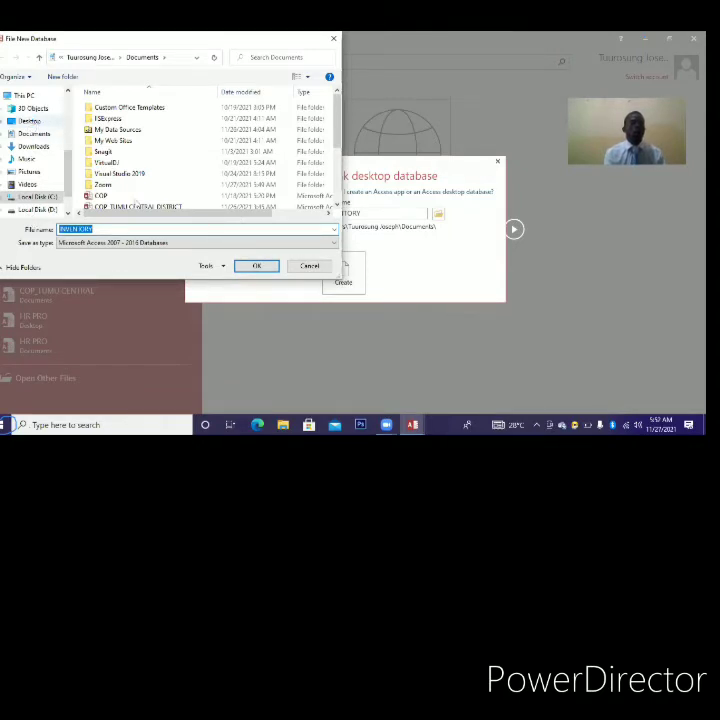
{"action": "left_click", "coordinate": [30, 121]}
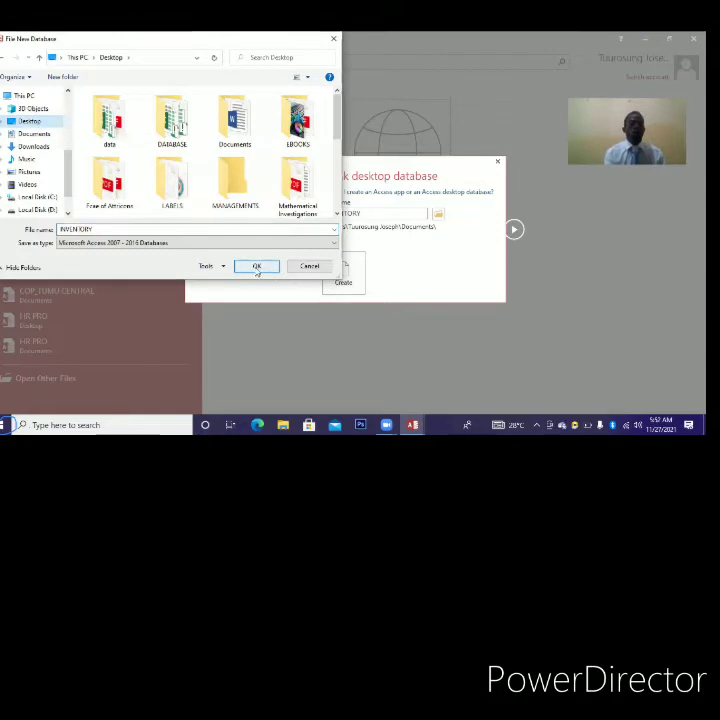
{"action": "left_click", "coordinate": [257, 267]}
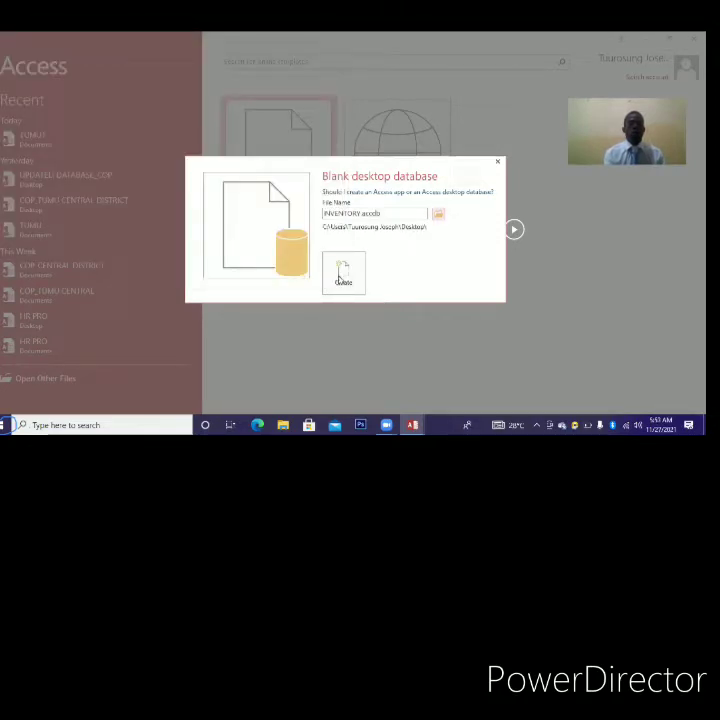
{"action": "left_click", "coordinate": [339, 275]}
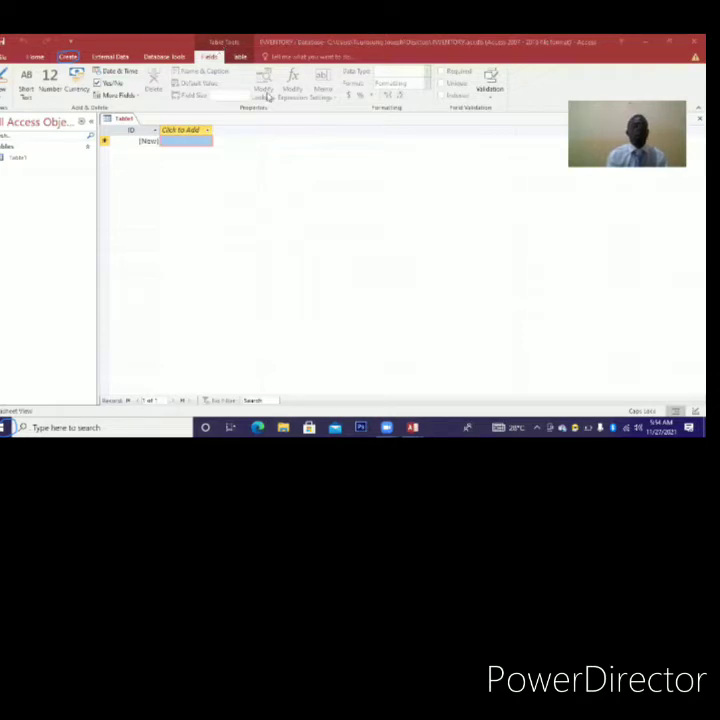
Look over the commands for creating database objects, and return to the INVENTORY database window
{"action": "left_click", "coordinate": [68, 58]}
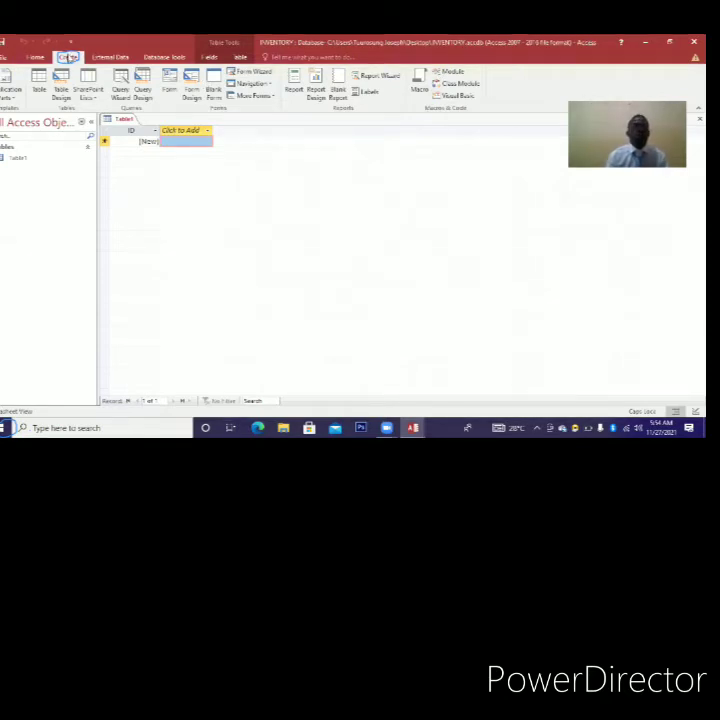
{"action": "double_click", "coordinate": [68, 58]}
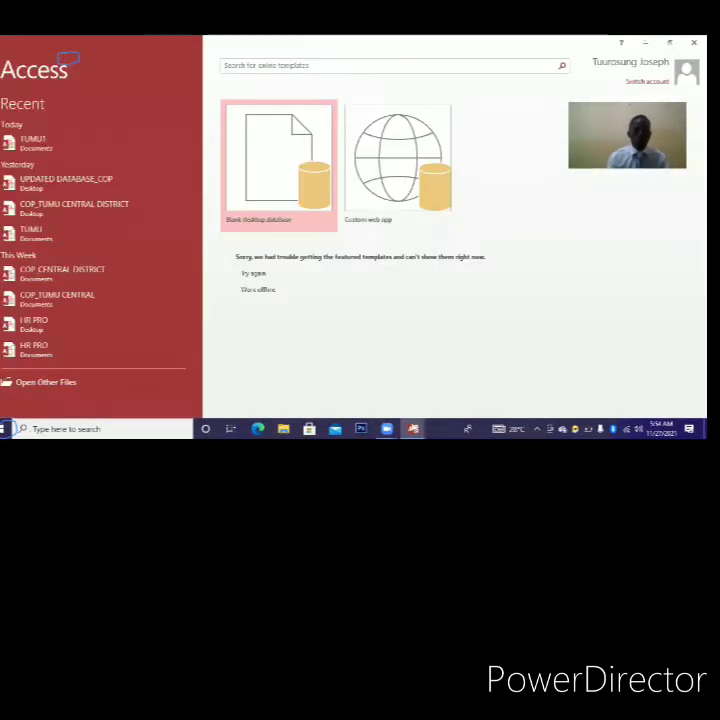
{"action": "mouse_move", "coordinate": [412, 428]}
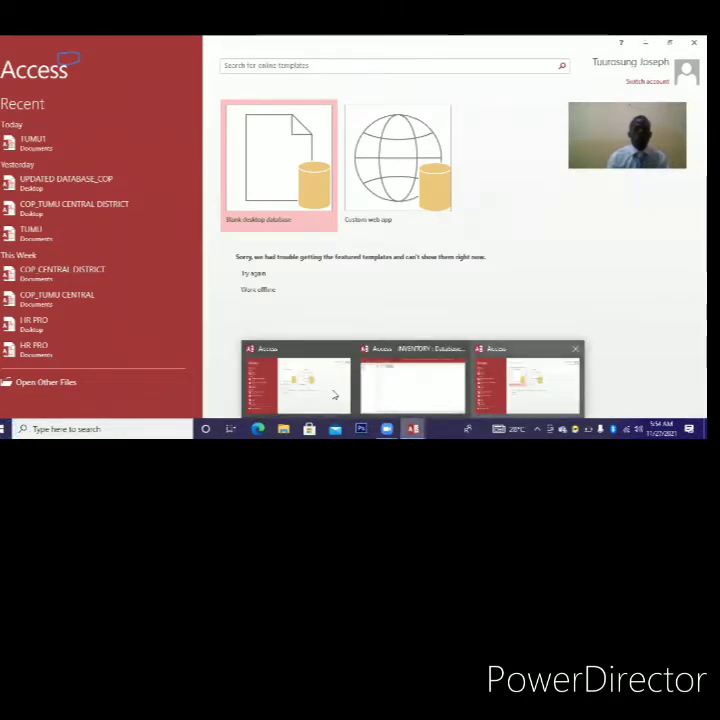
{"action": "left_click", "coordinate": [407, 392]}
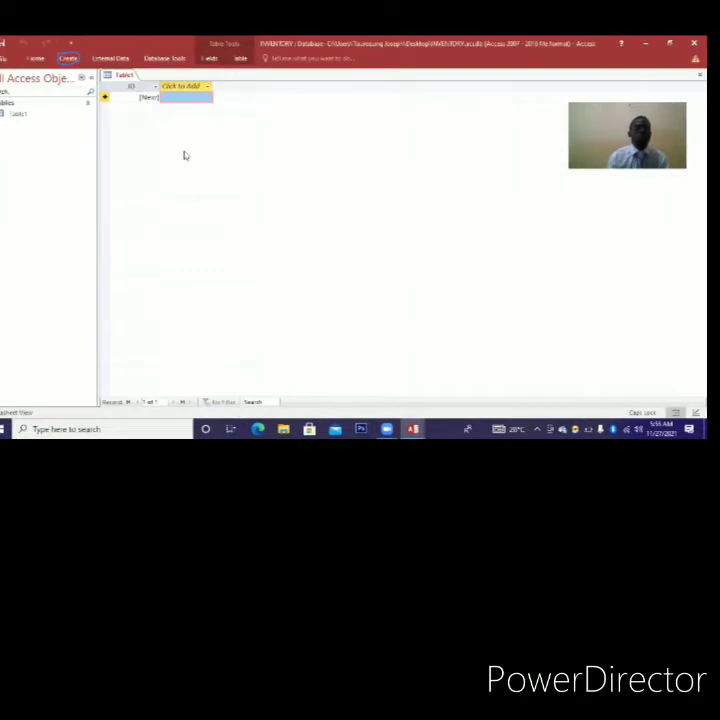
Create a new table in Design view in the INVENTORY database
{"action": "left_click", "coordinate": [36, 58]}
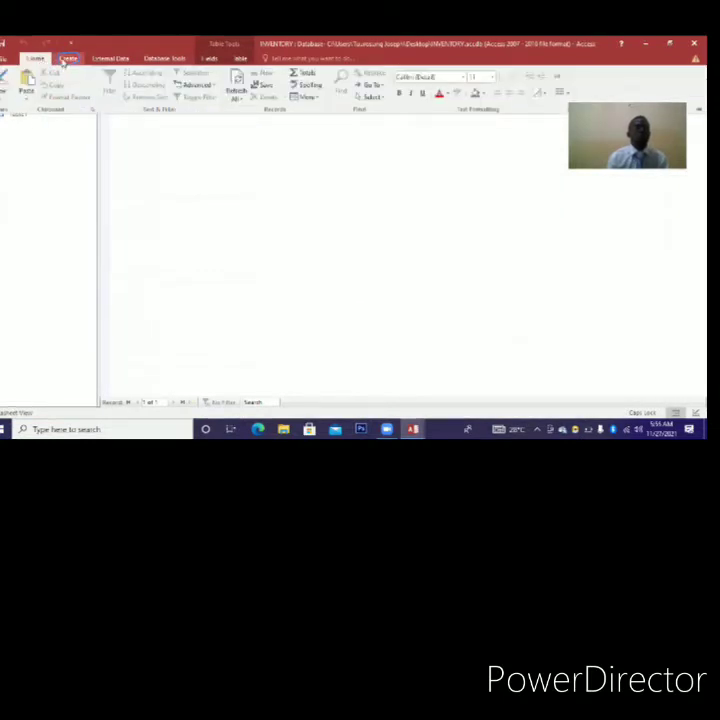
{"action": "left_click", "coordinate": [67, 58]}
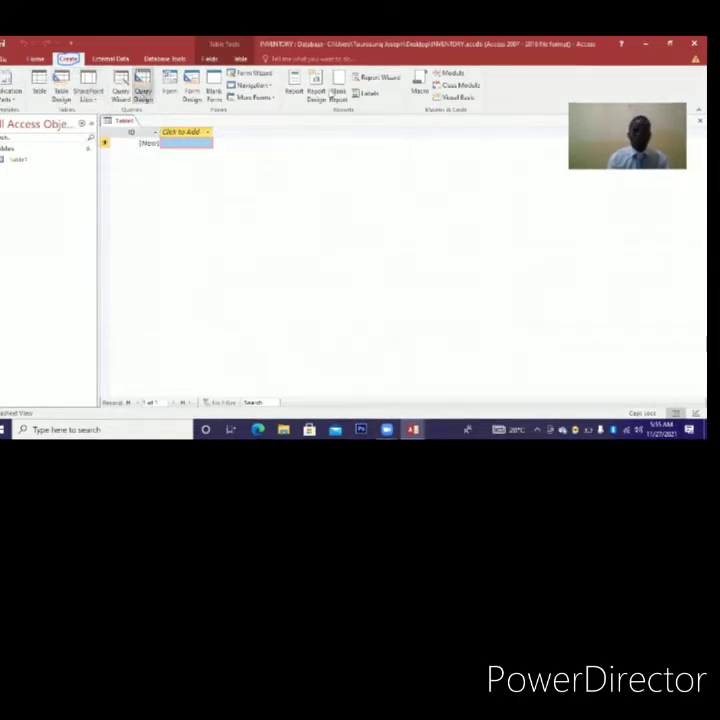
{"action": "left_click", "coordinate": [63, 88]}
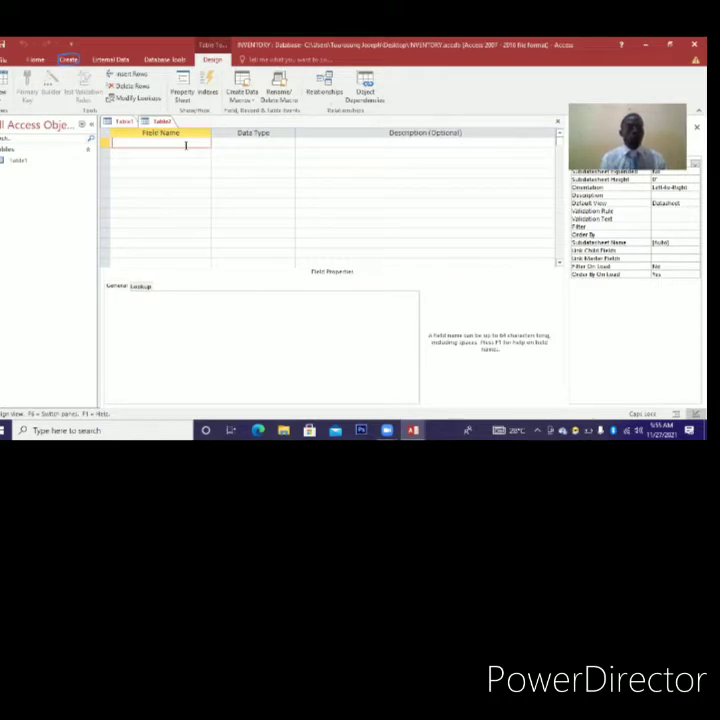
Add a first field named UserID with the Number data type to the new table
{"action": "type", "text": "User"}
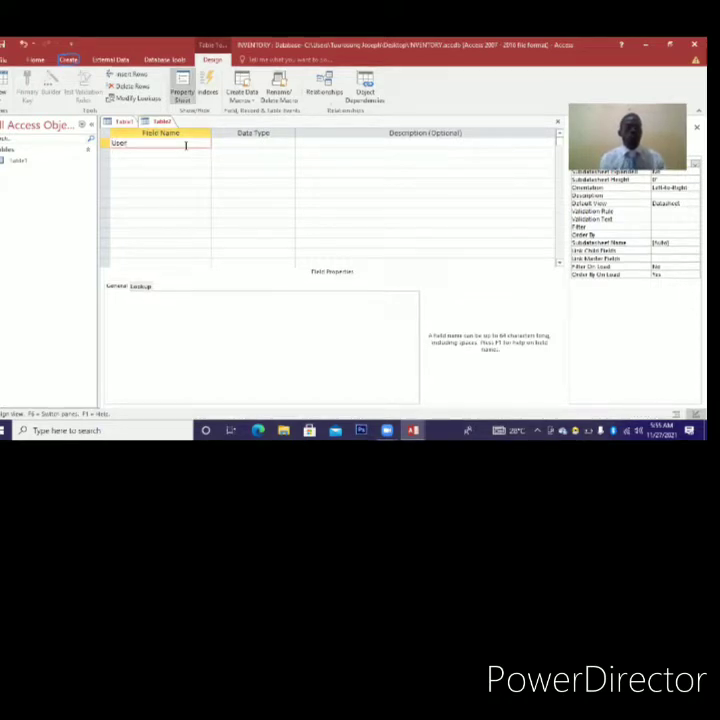
{"action": "type", "text": "ID"}
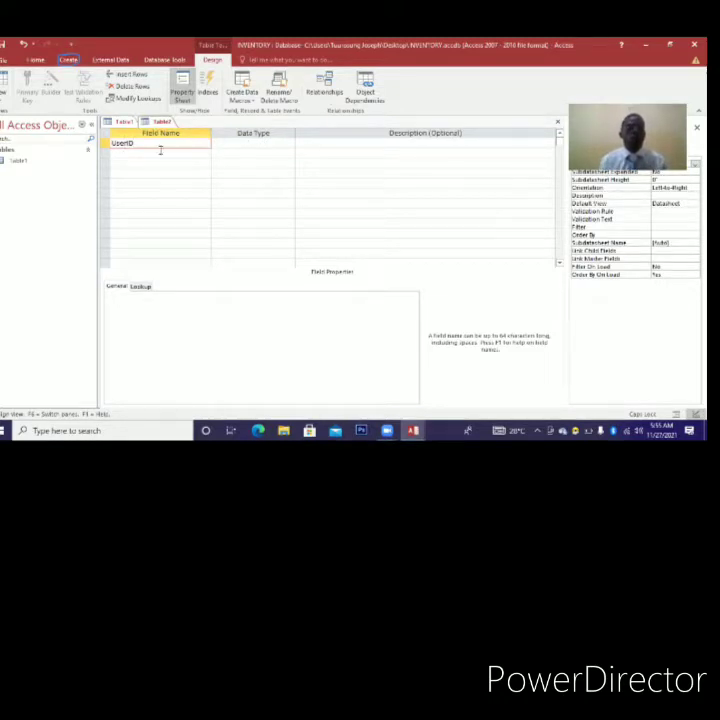
{"action": "left_click", "coordinate": [225, 144]}
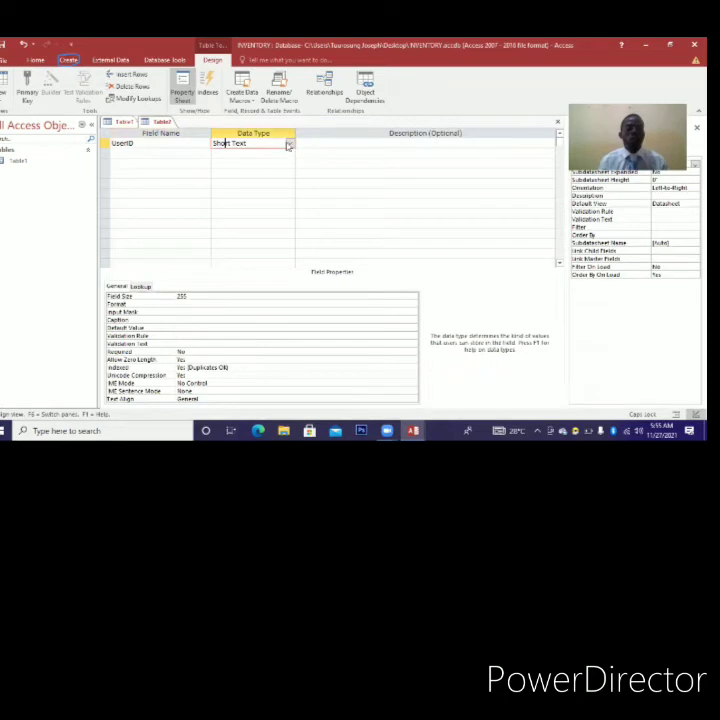
{"action": "left_click", "coordinate": [289, 145]}
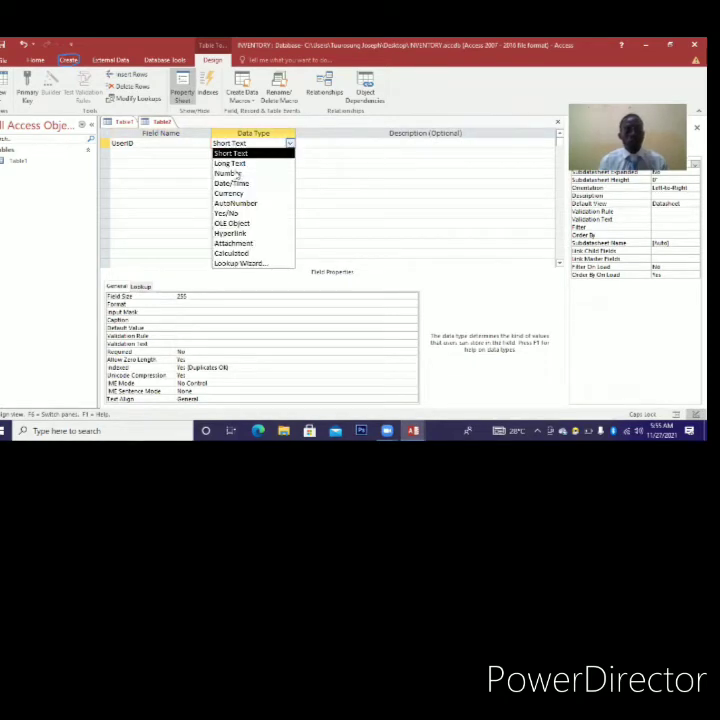
{"action": "key", "text": "Return"}
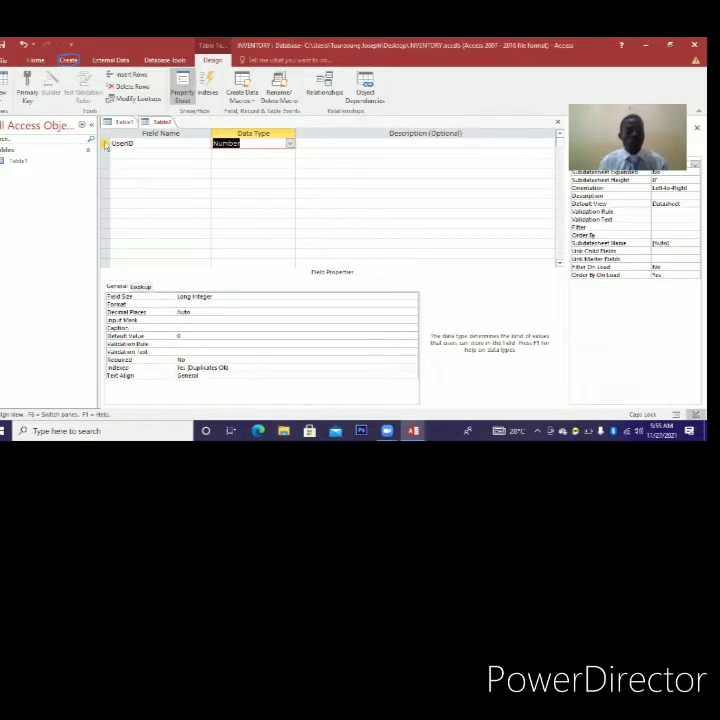
Set the UserID field as the table's primary key
{"action": "left_click", "coordinate": [125, 147]}
{"action": "right_click", "coordinate": [125, 150]}
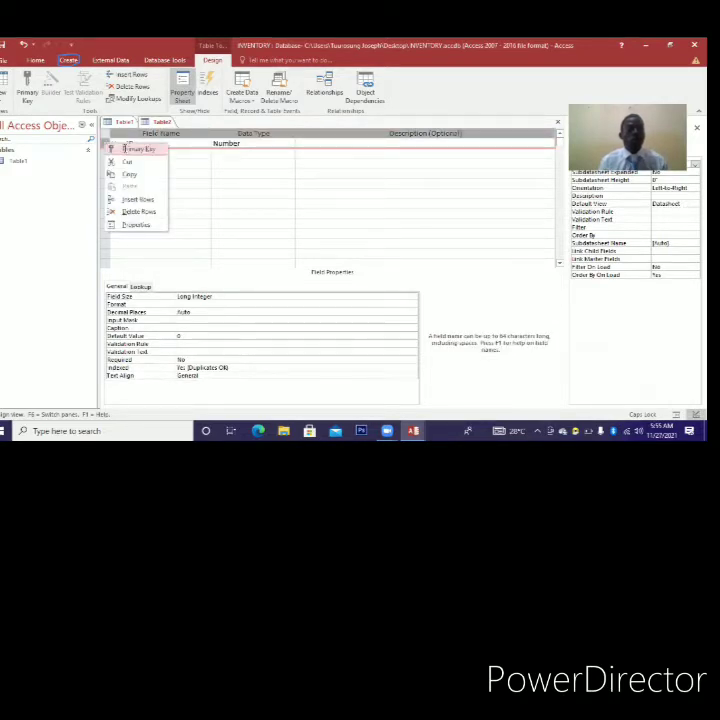
{"action": "left_click", "coordinate": [125, 155]}
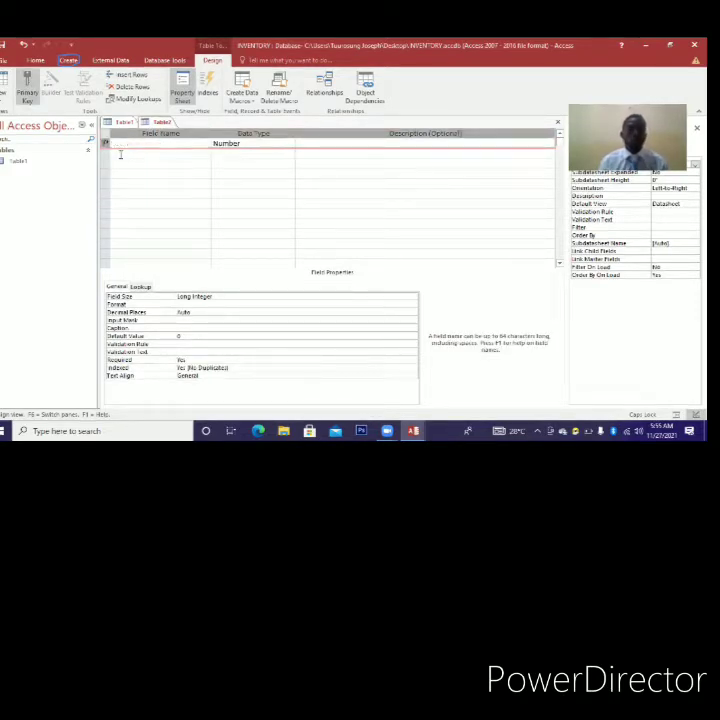
Add a second field named Customer with the Short Text data type
{"action": "left_click", "coordinate": [120, 154]}
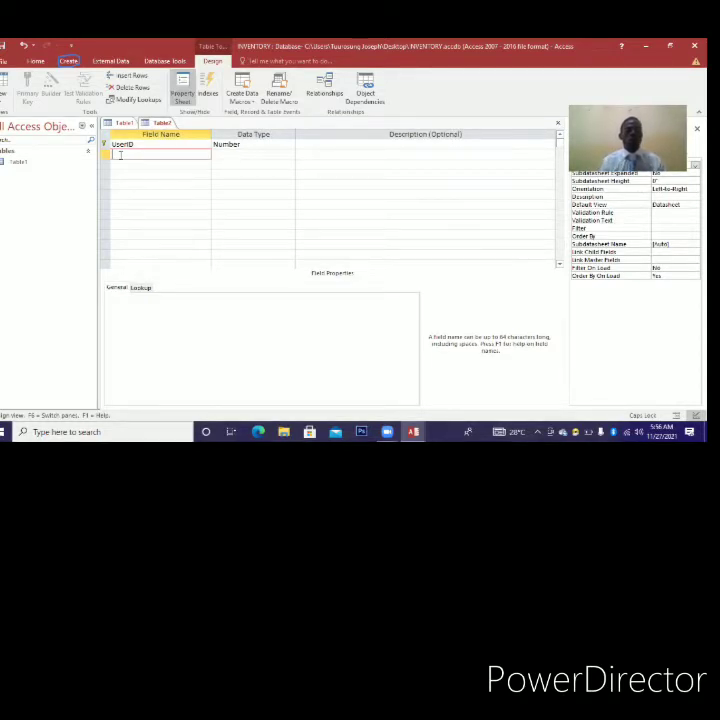
{"action": "type", "text": "Custo"}
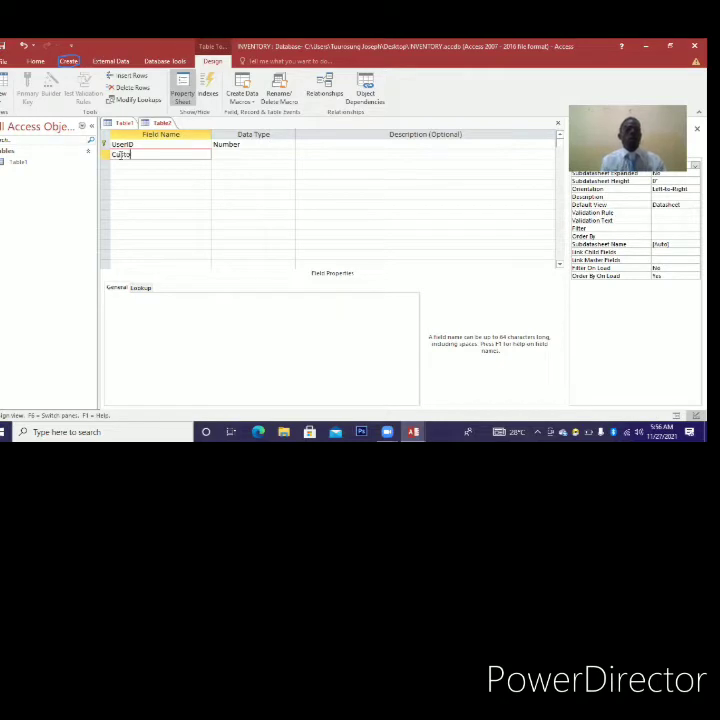
{"action": "type", "text": "mer"}
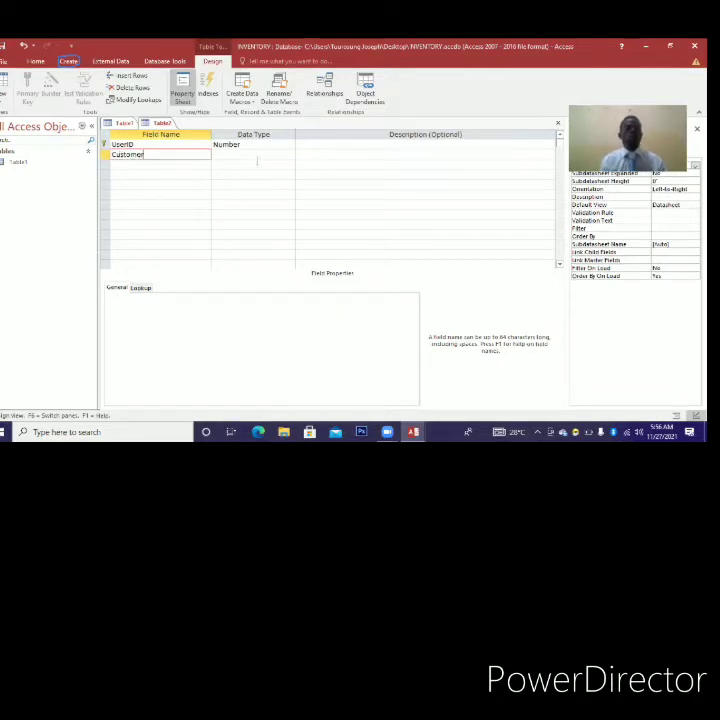
{"action": "left_click", "coordinate": [253, 152]}
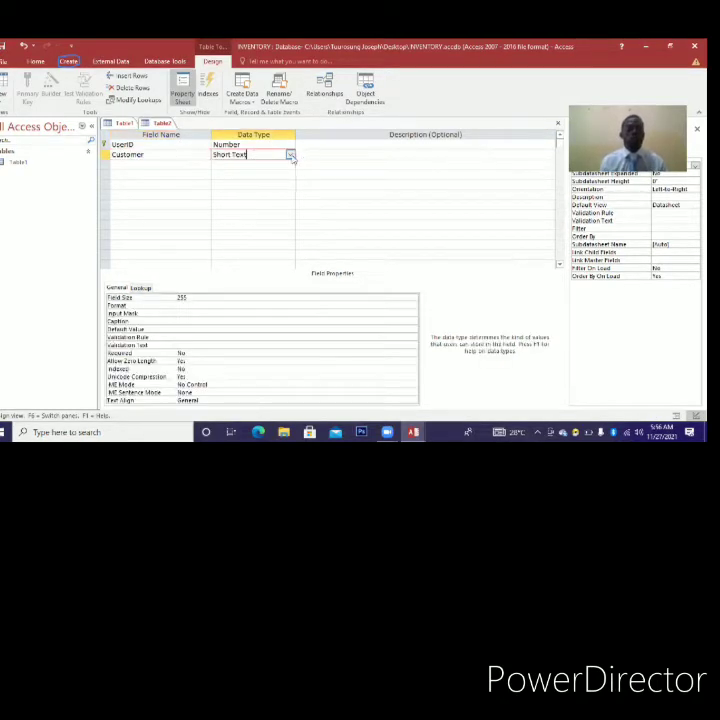
Add a third field named Customer Phone Number to the table design
{"action": "left_click", "coordinate": [170, 166]}
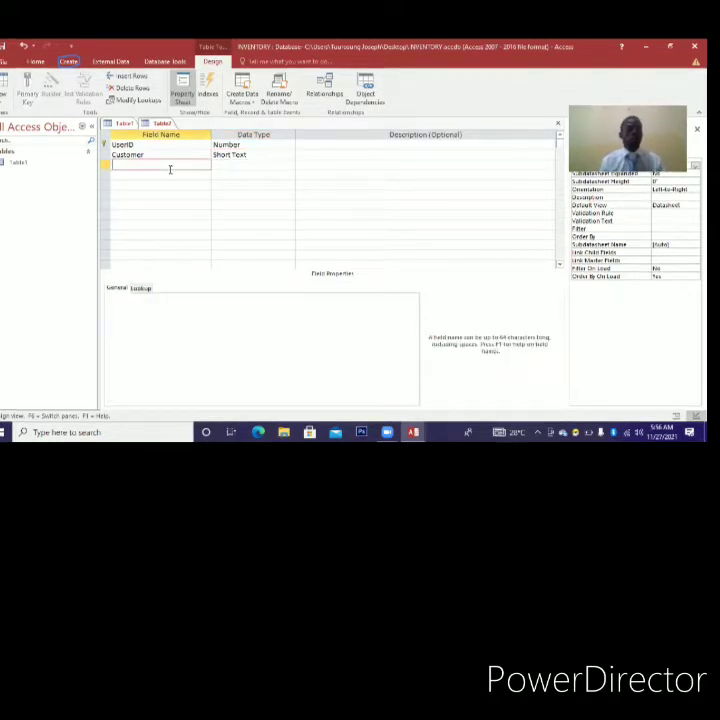
{"action": "key", "text": "Caps_Lock"}
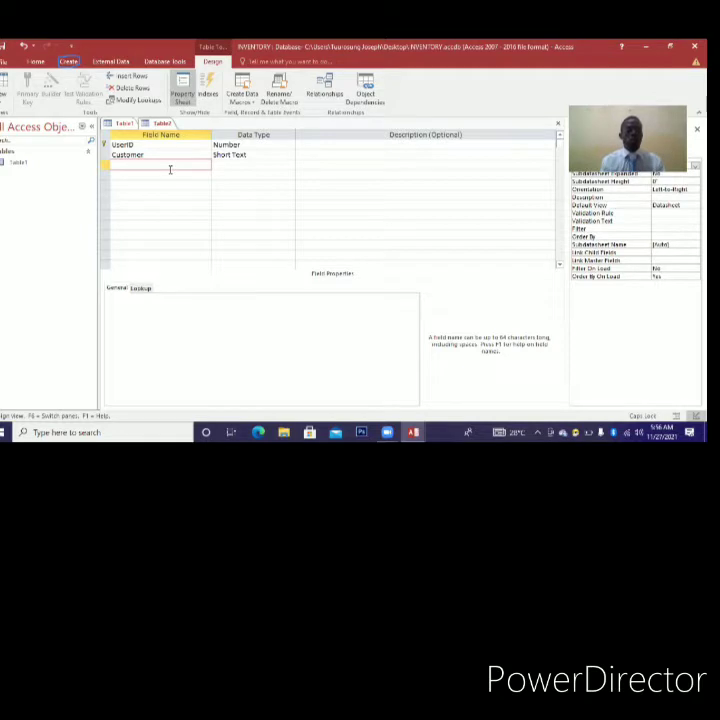
{"action": "type", "text": "Cu"}
{"action": "key", "text": "Caps_Lock"}
{"action": "type", "text": "ustom"}
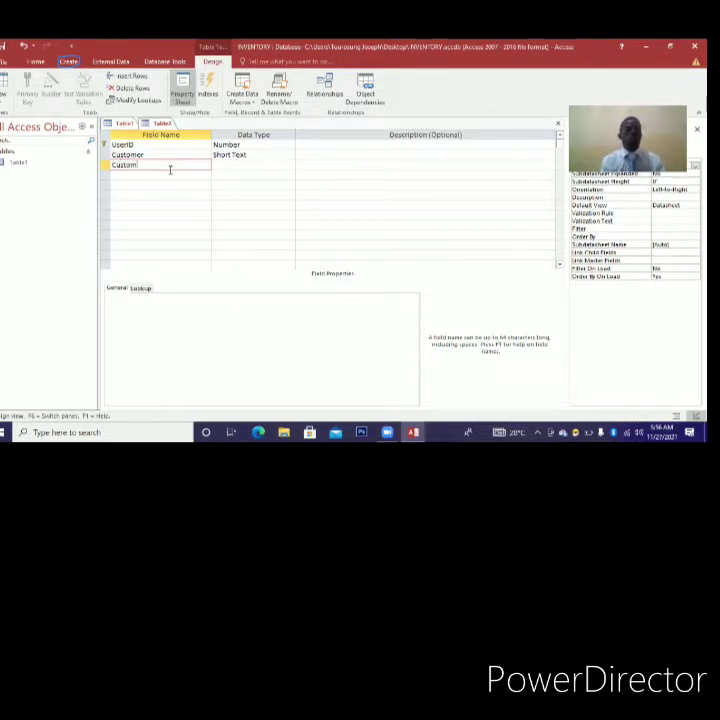
{"action": "type", "text": "er"}
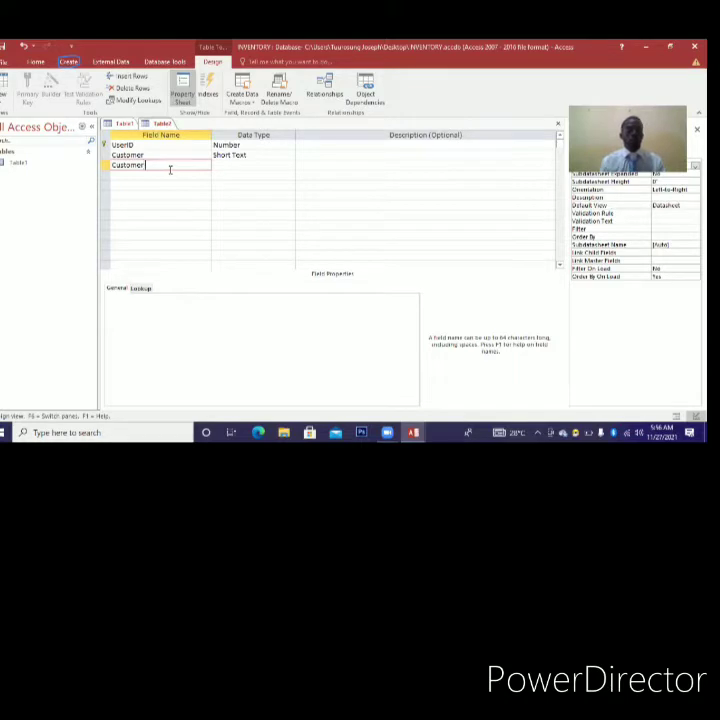
{"action": "key", "text": "Caps_Lock"}
{"action": "type", "text": "I"}
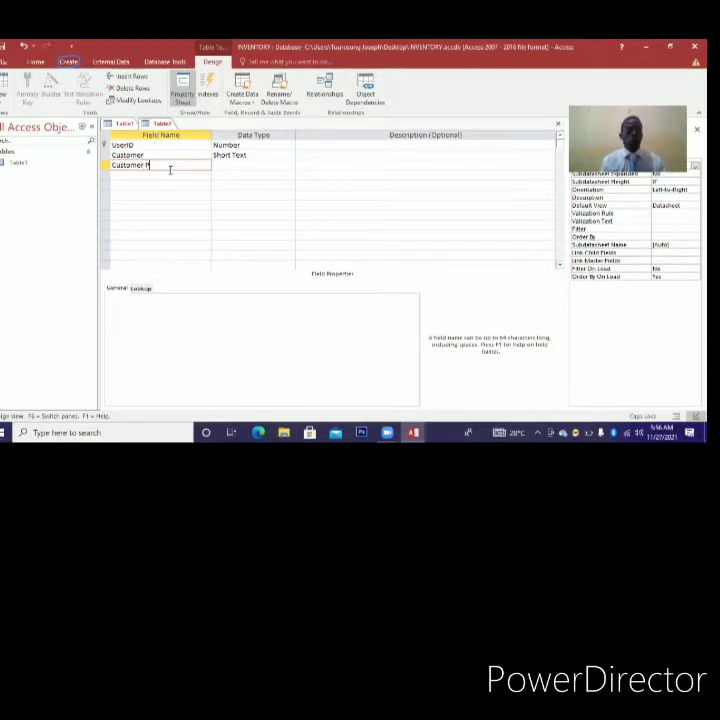
{"action": "key", "text": "Caps_Lock"}
{"action": "type", "text": "hone"}
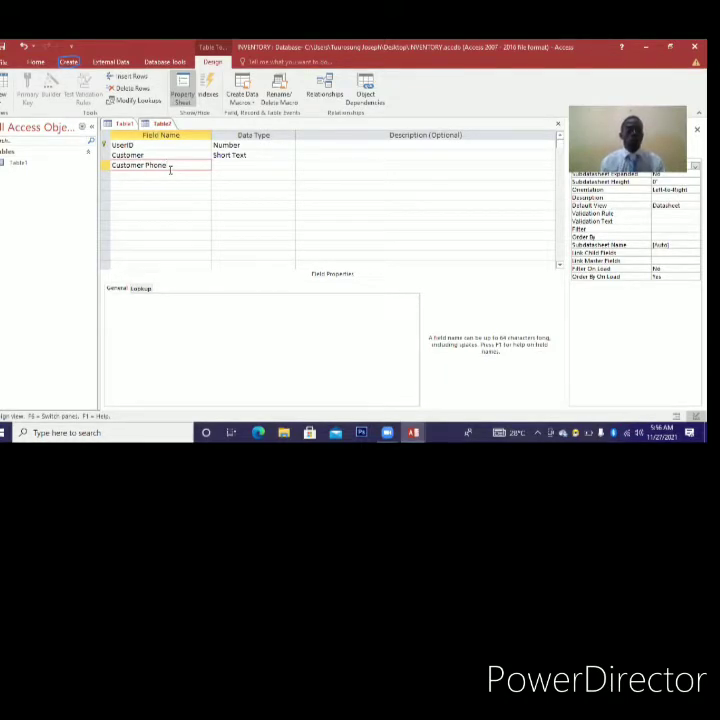
{"action": "type", "text": " Num"}
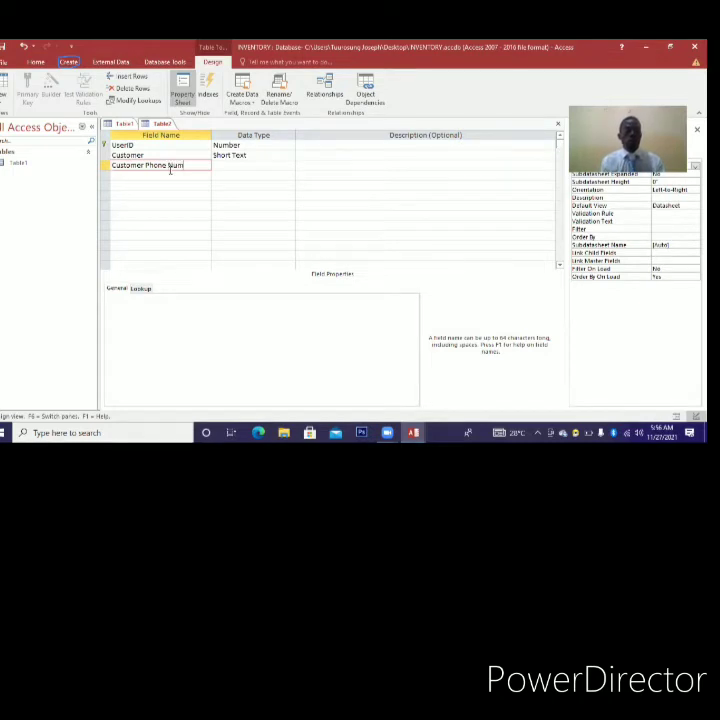
{"action": "type", "text": "ber"}
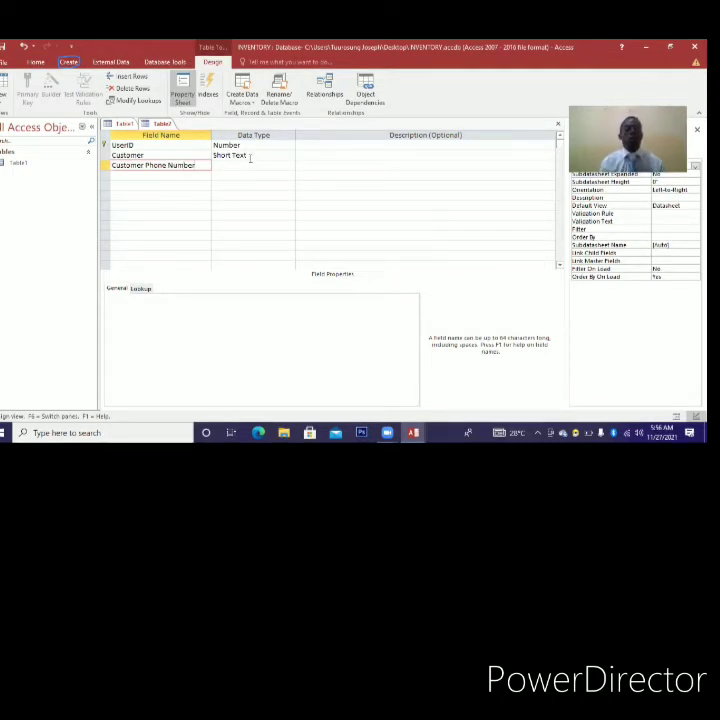
Set the data type of the Customer Phone Number field to Number
{"action": "left_click", "coordinate": [282, 166]}
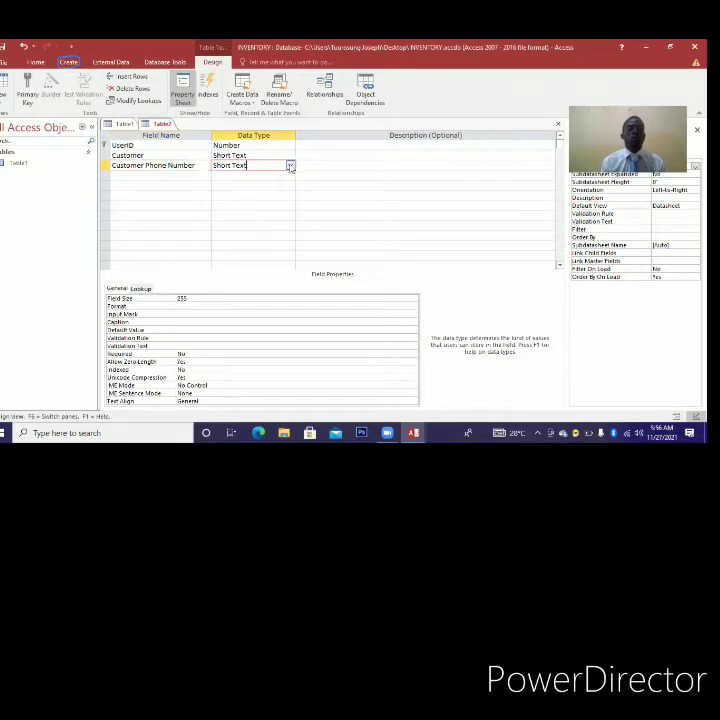
{"action": "left_click", "coordinate": [290, 165]}
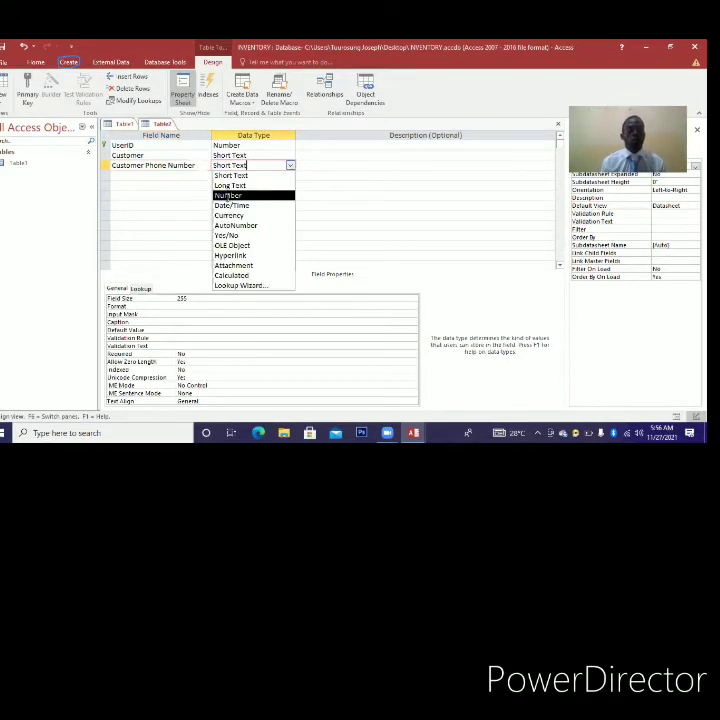
{"action": "left_click", "coordinate": [230, 193]}
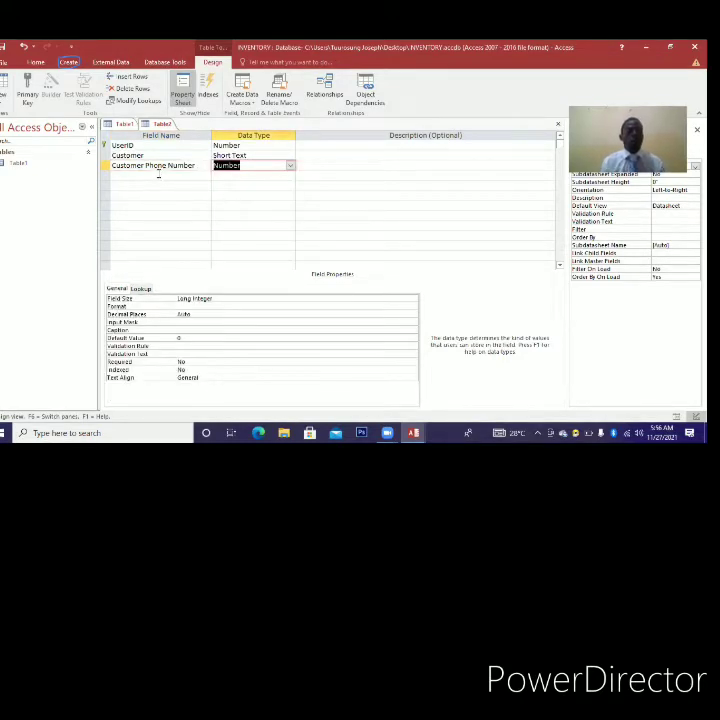
Try to add a fourth field named Date, and clear that name again
{"action": "left_click", "coordinate": [158, 175]}
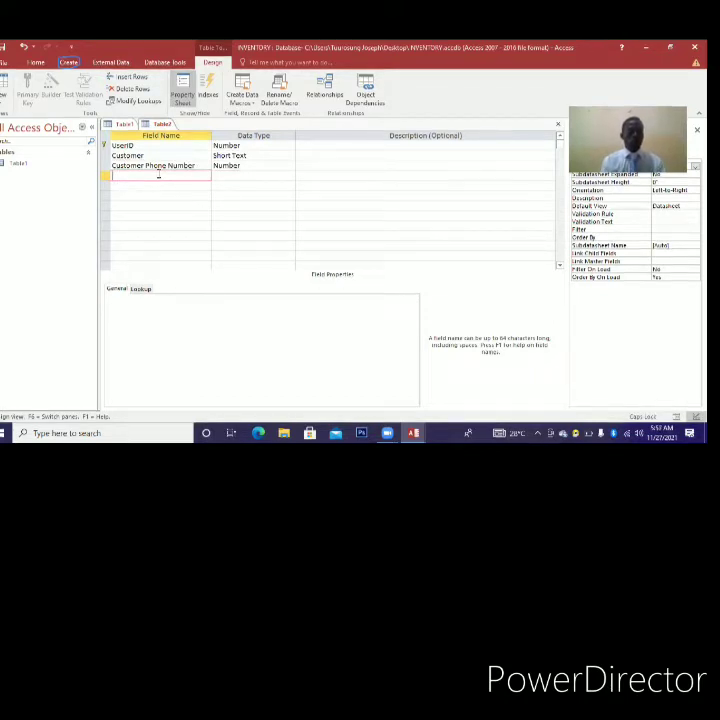
{"action": "type", "text": "Date"}
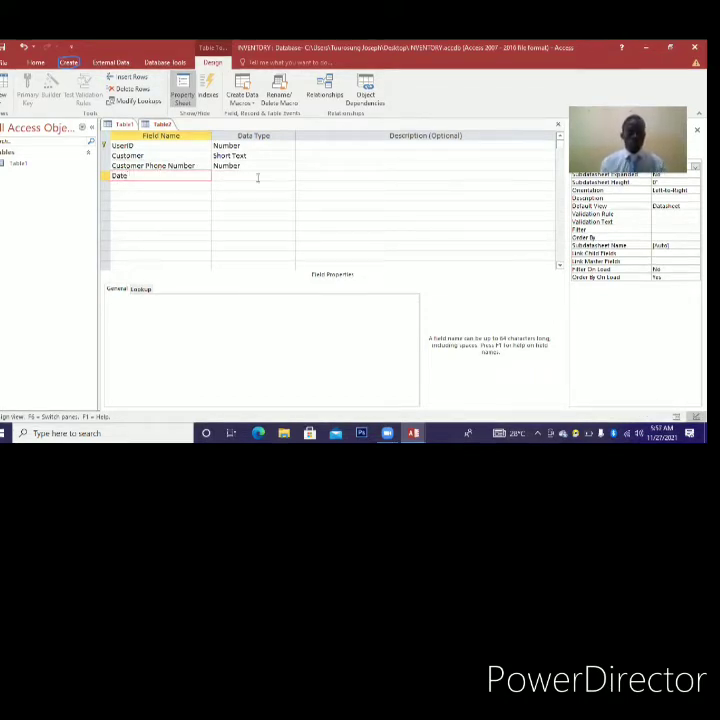
{"action": "left_click", "coordinate": [268, 178]}
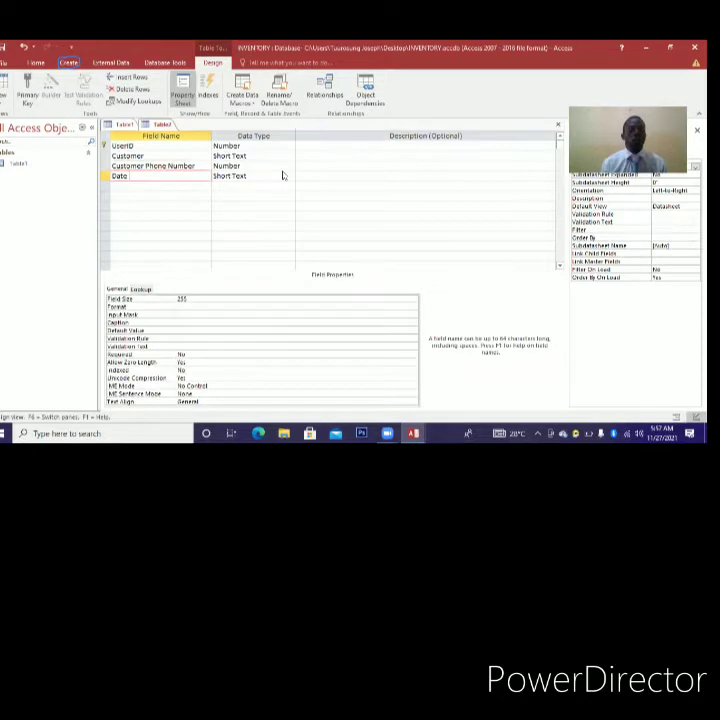
{"action": "left_click", "coordinate": [283, 176]}
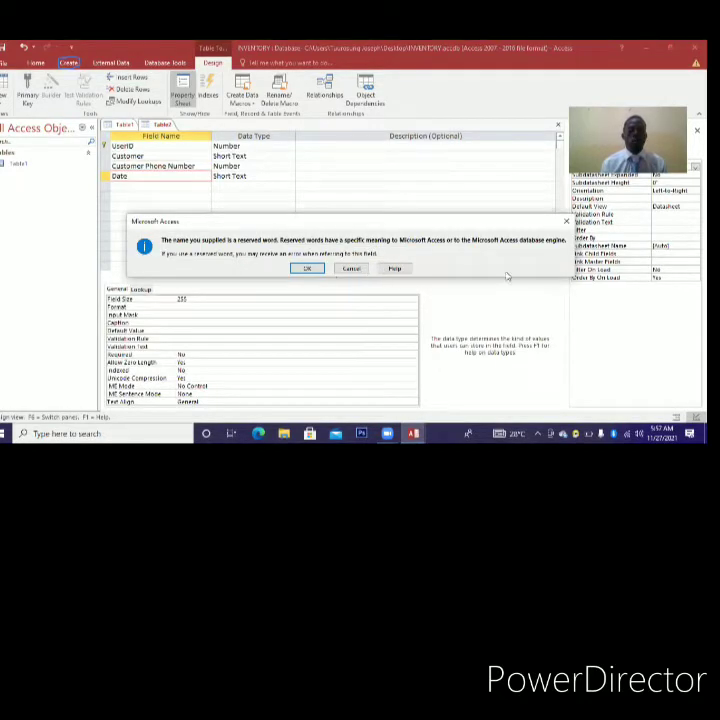
{"action": "left_click", "coordinate": [561, 228]}
{"action": "key", "text": "BackSpace"}
{"action": "key", "text": "BackSpace"}
{"action": "key", "text": "BackSpace"}
{"action": "key", "text": "BackSpace"}
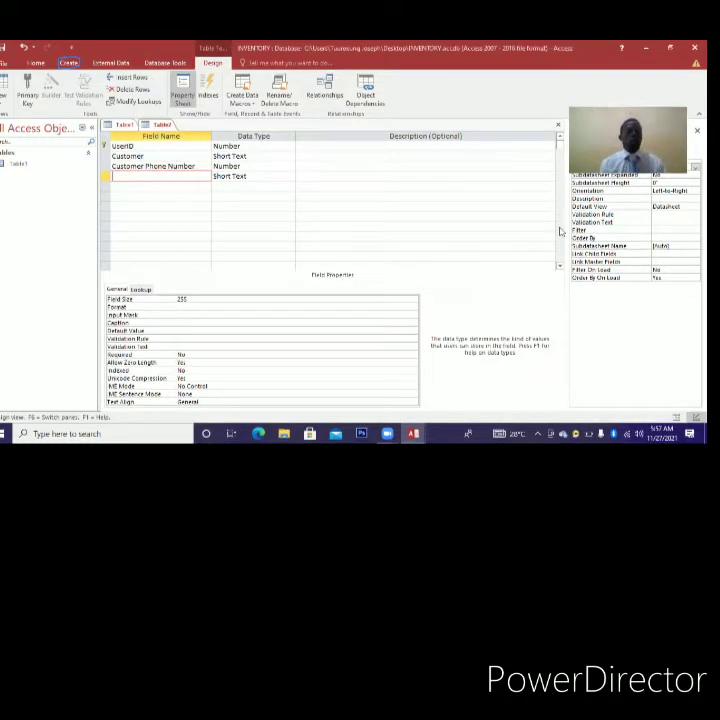
Name the fourth field Entry Date and set its data type to Date/Time
{"action": "key", "text": "Caps_Lock"}
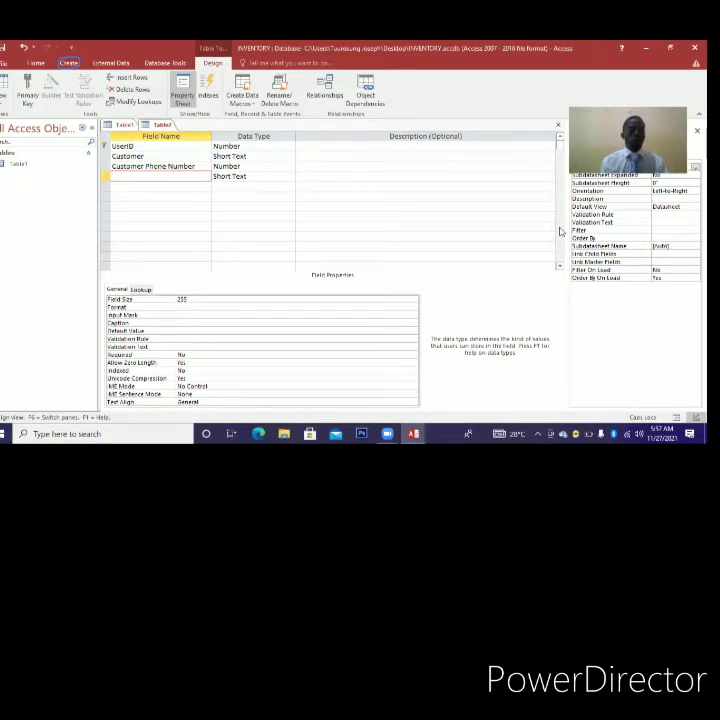
{"action": "type", "text": "N"}
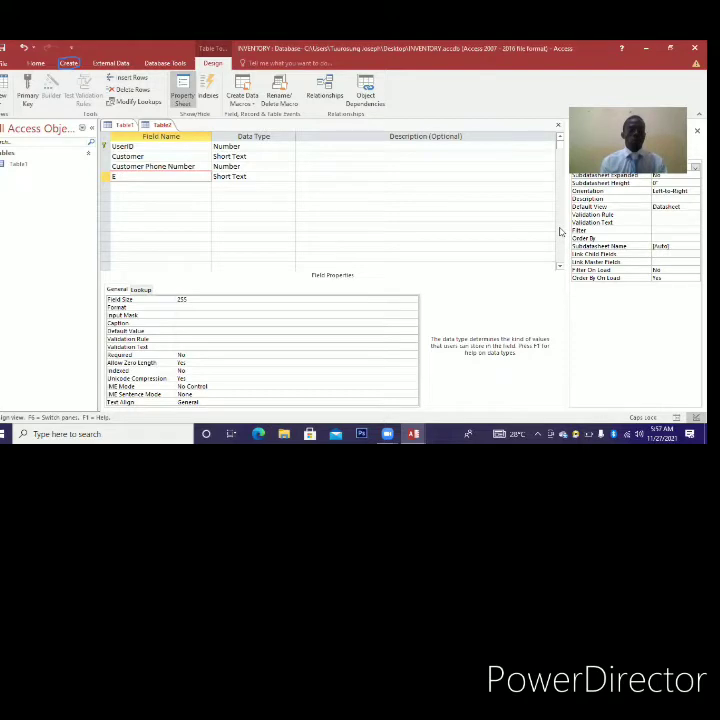
{"action": "type", "text": "tr"}
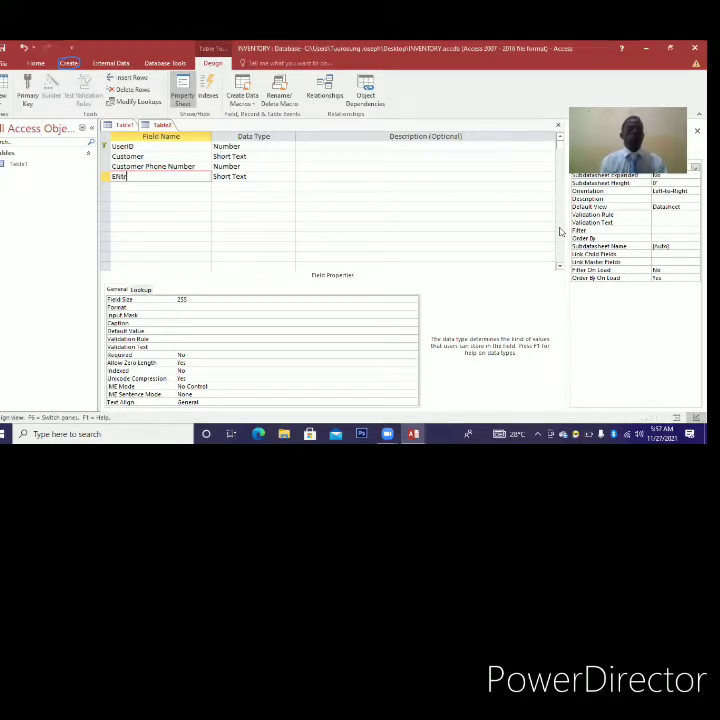
{"action": "key", "text": "BackSpace"}
{"action": "key", "text": "BackSpace"}
{"action": "key", "text": "BackSpace"}
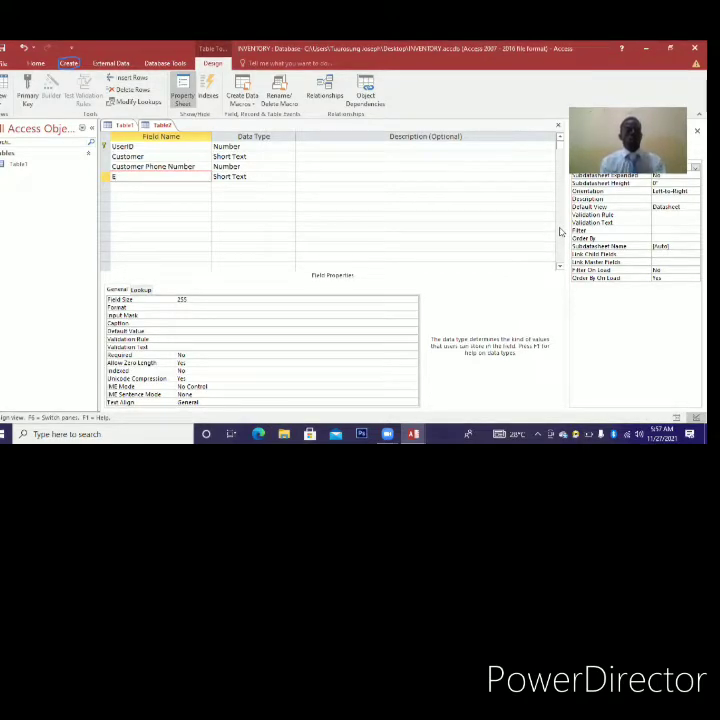
{"action": "type", "text": "ntry Date"}
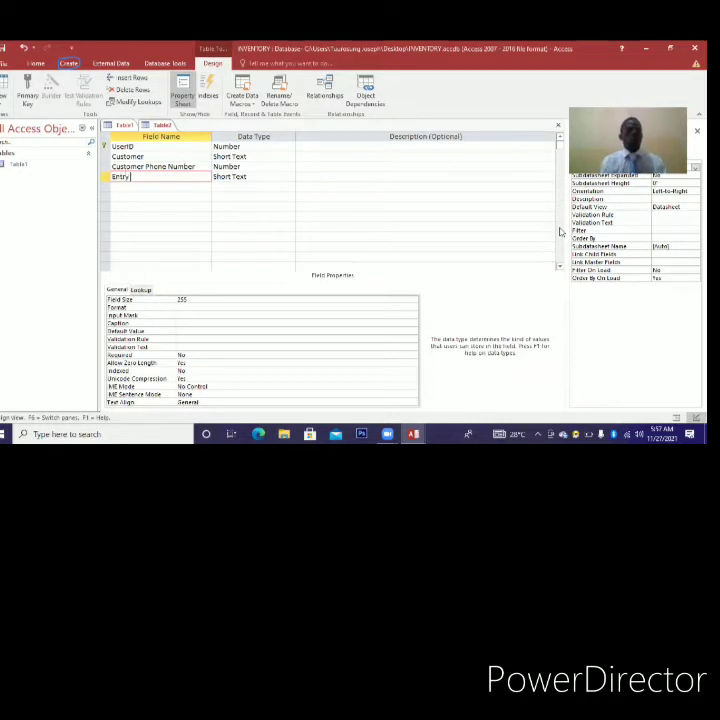
{"action": "left_click", "coordinate": [281, 175]}
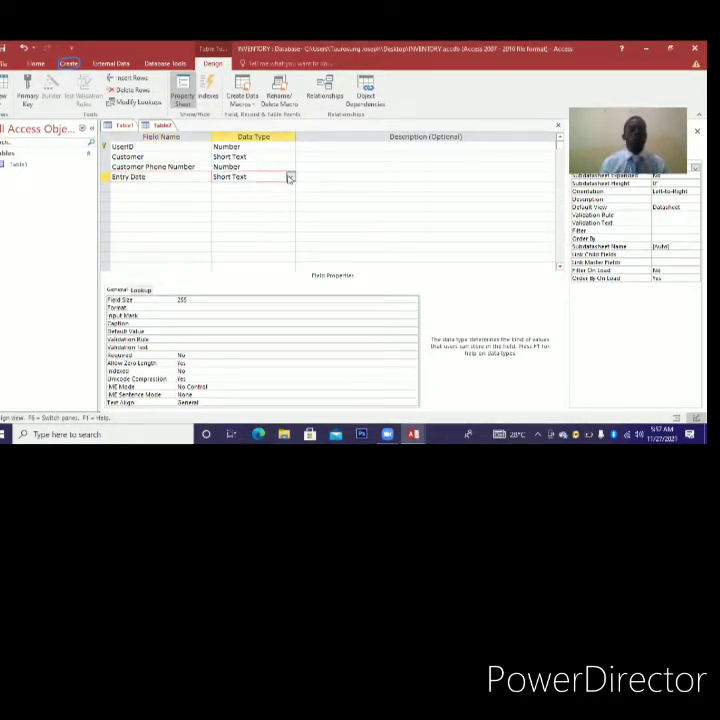
{"action": "left_click", "coordinate": [290, 177]}
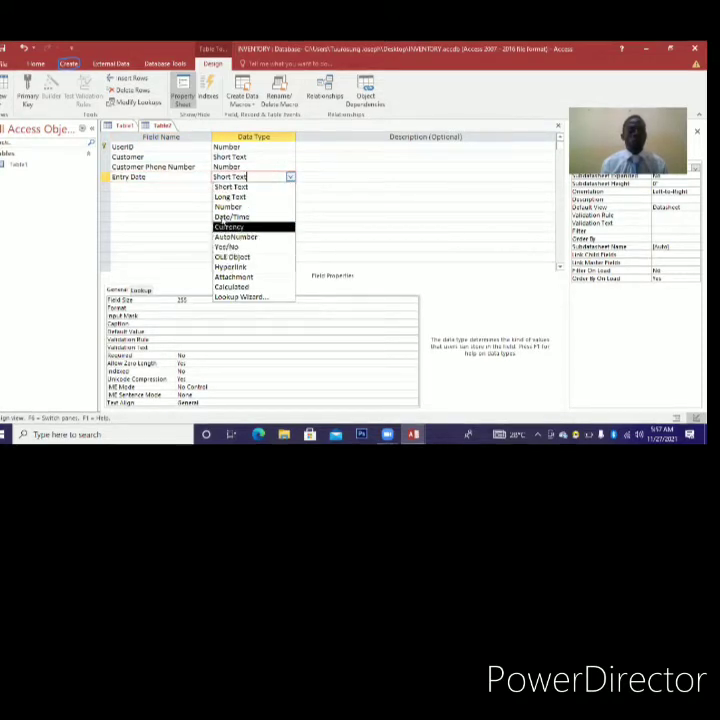
{"action": "left_click", "coordinate": [228, 216]}
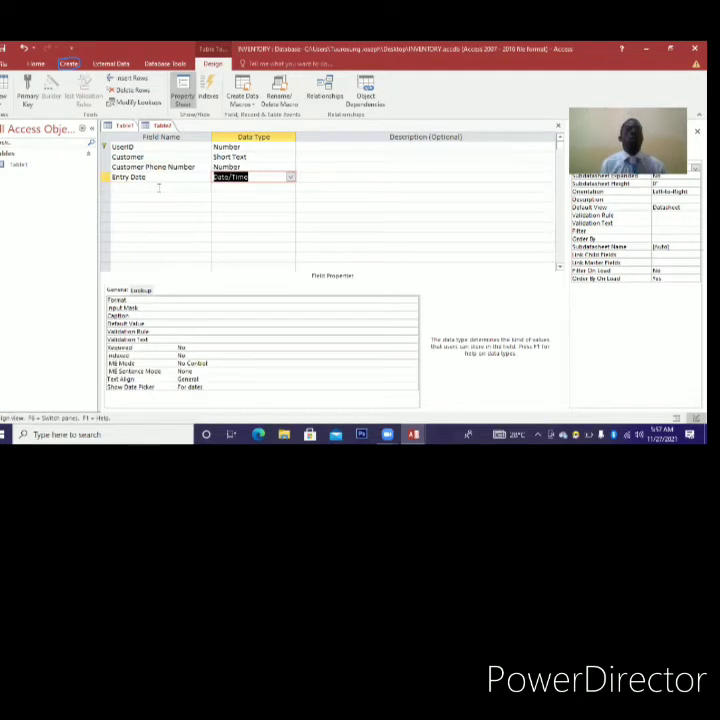
Add a fifth field named Product name with the Short Text data type
{"action": "left_click", "coordinate": [158, 187]}
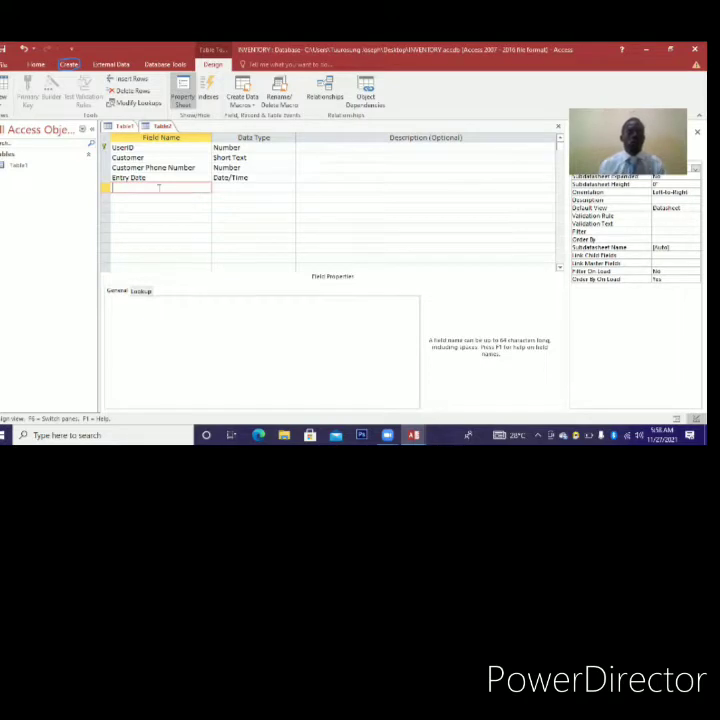
{"action": "type", "text": "P"}
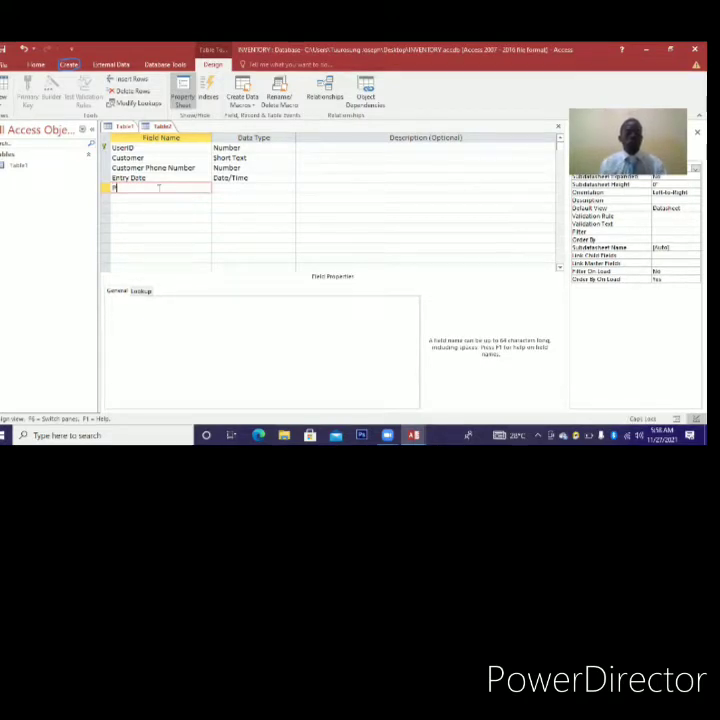
{"action": "type", "text": "roduct"}
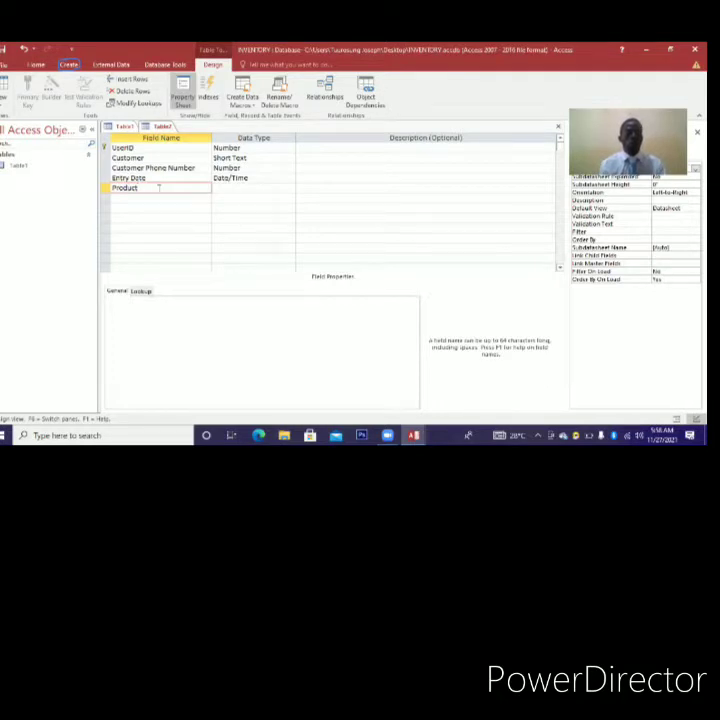
{"action": "type", "text": " name"}
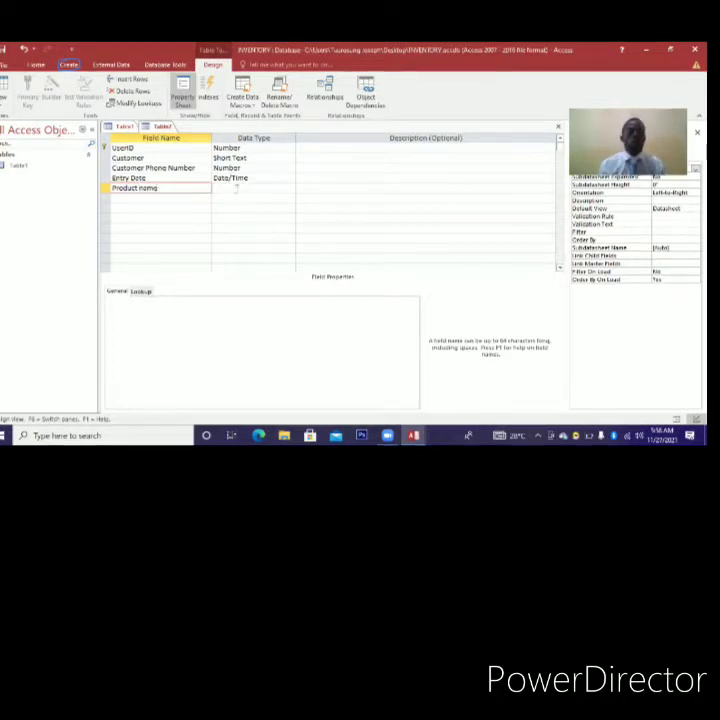
{"action": "left_click", "coordinate": [236, 188]}
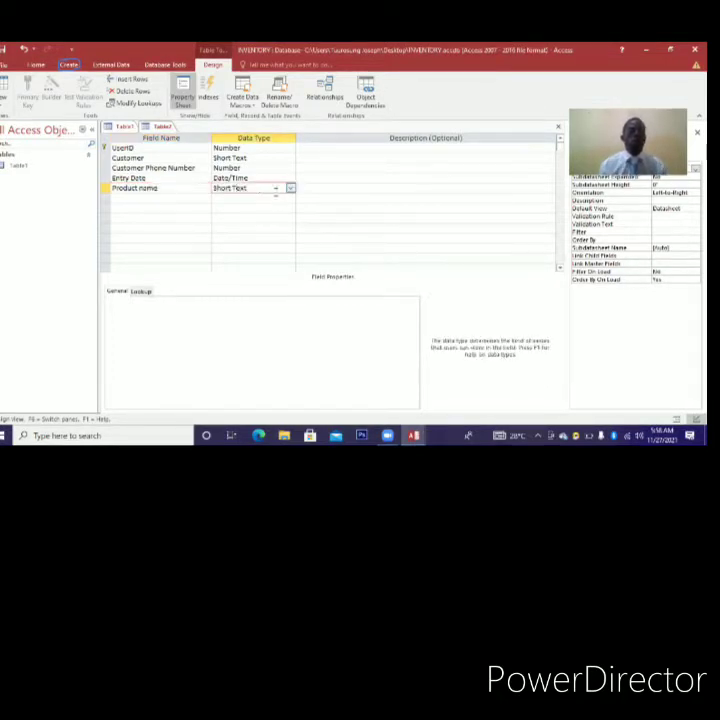
Rename the Product name field to Customer, keeping its Short Text data type
{"action": "left_click", "coordinate": [145, 198]}
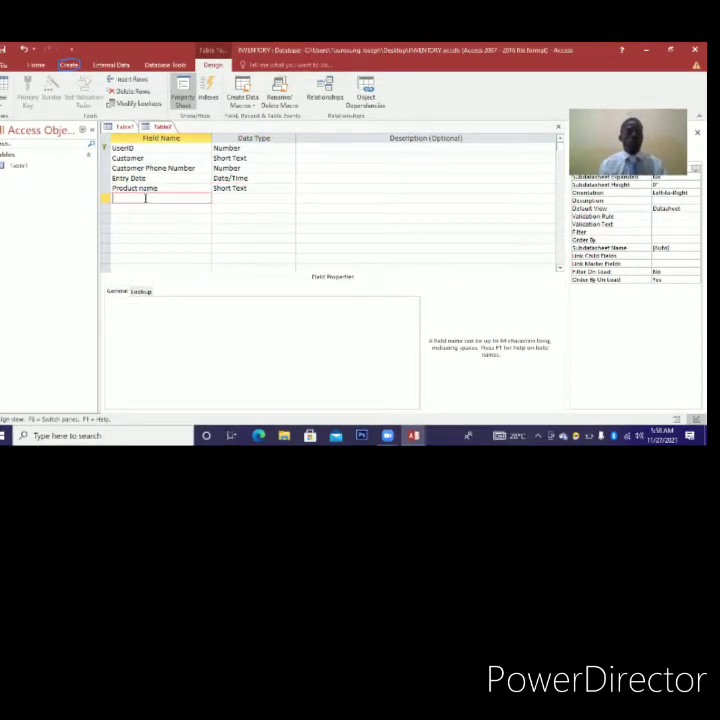
{"action": "left_click", "coordinate": [167, 189]}
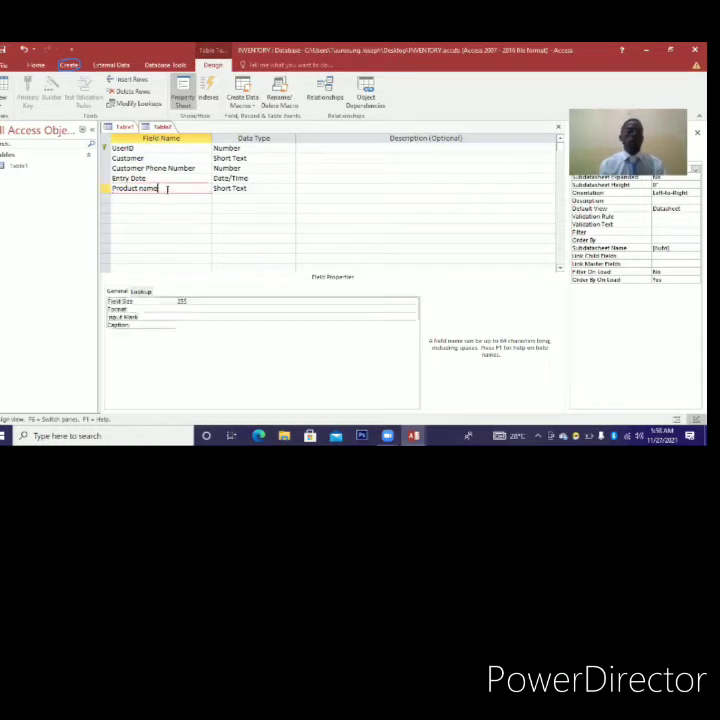
{"action": "key", "text": "BackSpace"}
{"action": "key", "text": "BackSpace"}
{"action": "key", "text": "BackSpace"}
{"action": "key", "text": "BackSpace"}
{"action": "key", "text": "BackSpace"}
{"action": "key", "text": "BackSpace"}
{"action": "key", "text": "BackSpace"}
{"action": "key", "text": "BackSpace"}
{"action": "key", "text": "BackSpace"}
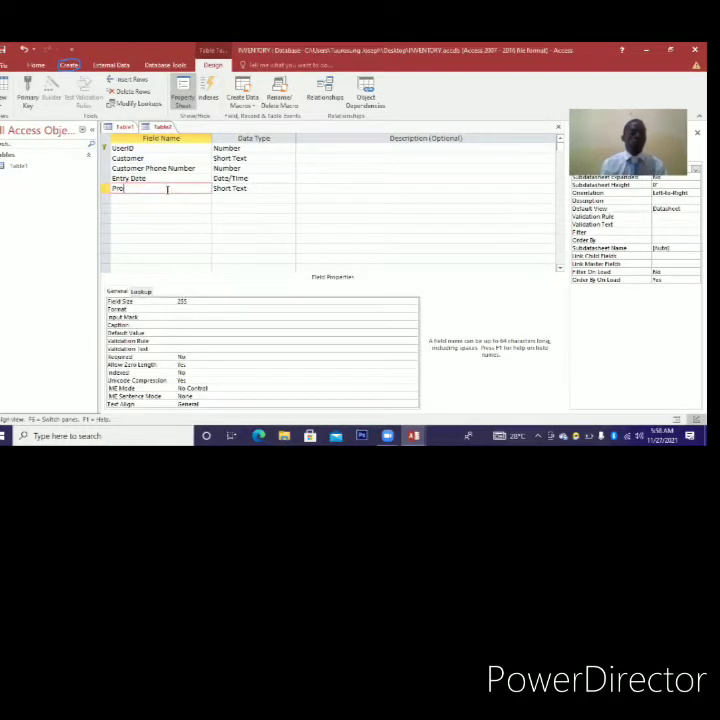
{"action": "key", "text": "BackSpace"}
{"action": "key", "text": "BackSpace"}
{"action": "key", "text": "BackSpace"}
{"action": "type", "text": "C"}
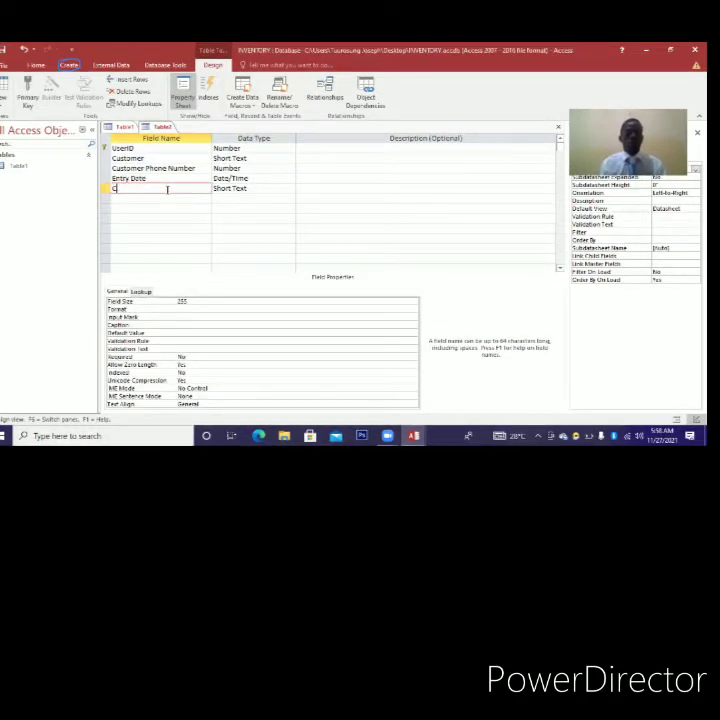
{"action": "type", "text": "ustomer"}
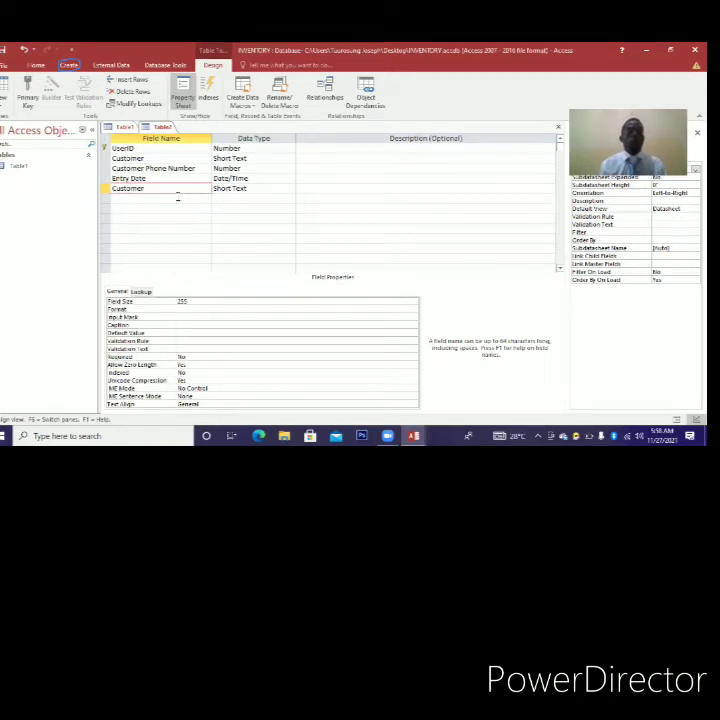
{"action": "left_click", "coordinate": [285, 190]}
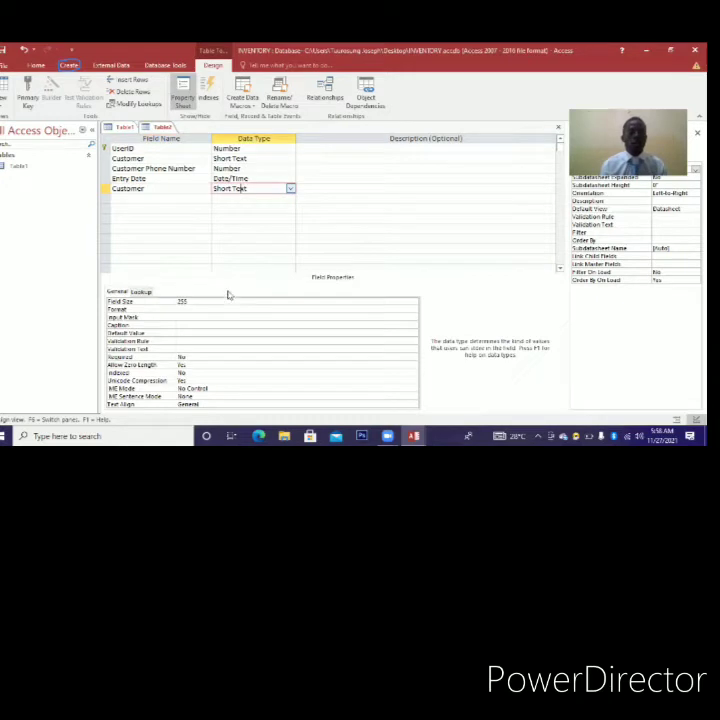
Set the data type of the second Customer field, below Entry Date, to Hyperlink
{"action": "key", "text": "alt+Down"}
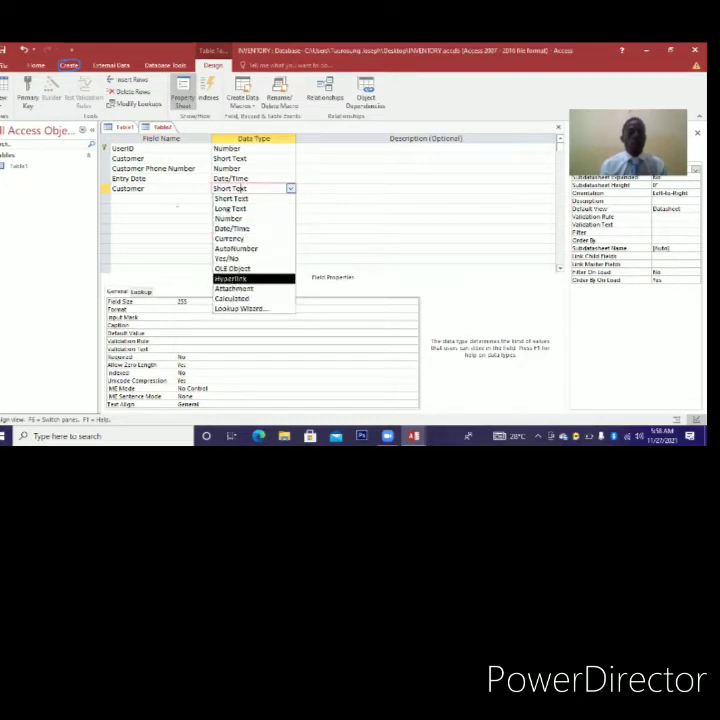
{"action": "left_click", "coordinate": [232, 279]}
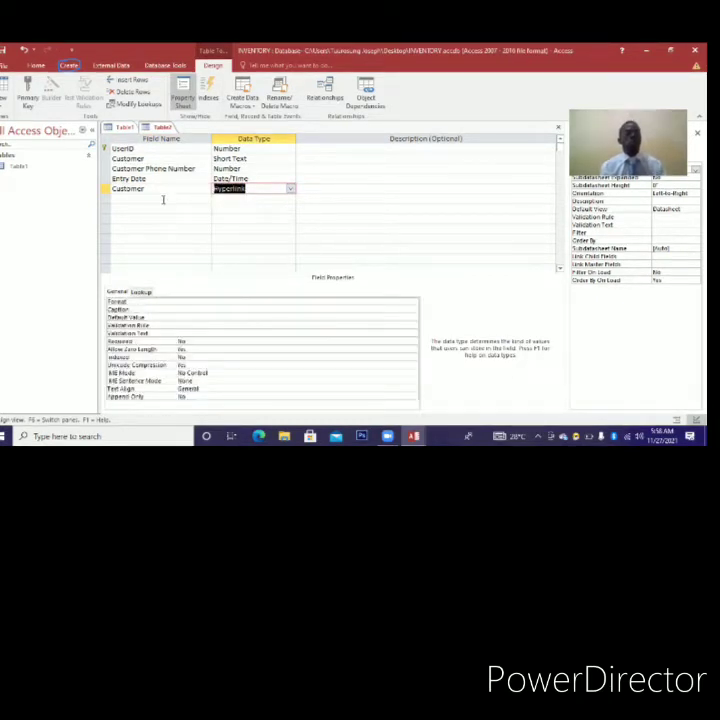
Add a field named Customer Address with the Short Text data type below the hyperlink field
{"action": "left_click", "coordinate": [163, 199]}
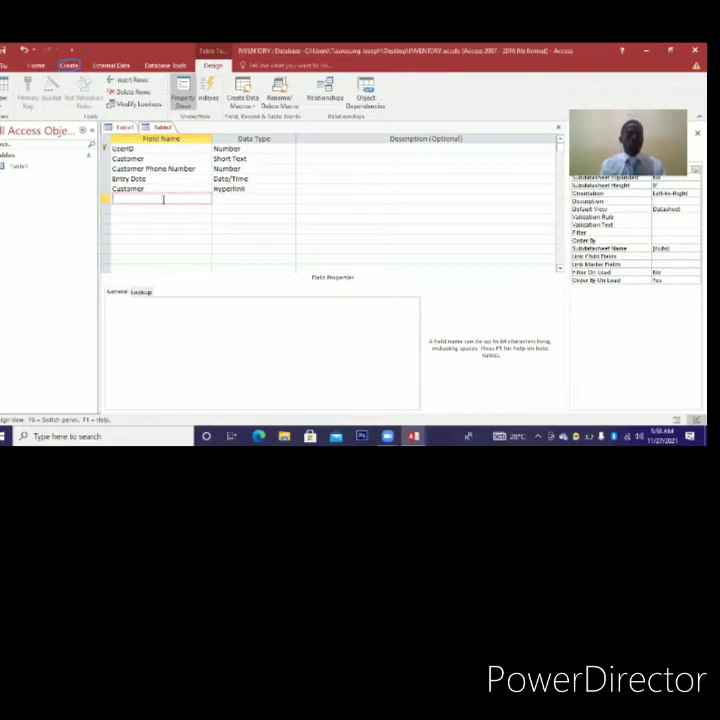
{"action": "type", "text": "Custo"}
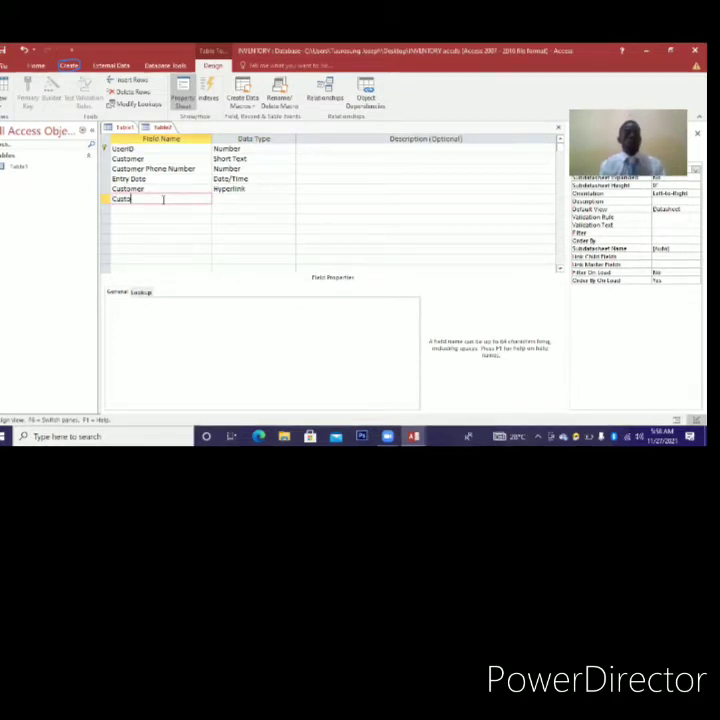
{"action": "type", "text": "mer"}
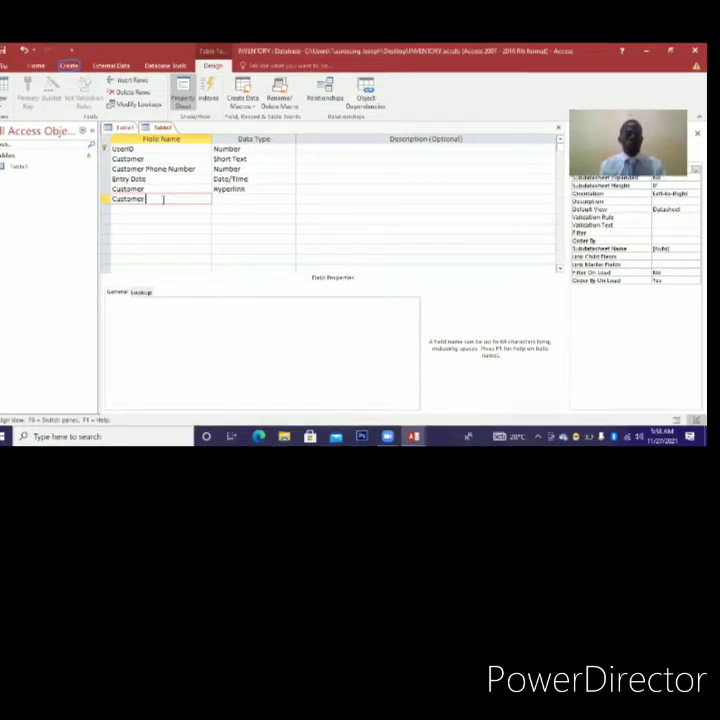
{"action": "type", "text": " Address"}
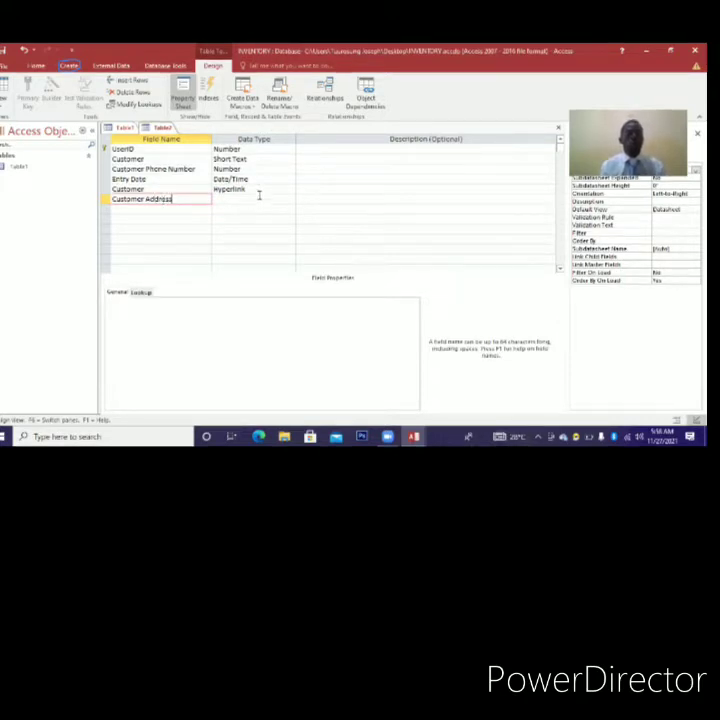
{"action": "left_click", "coordinate": [291, 201]}
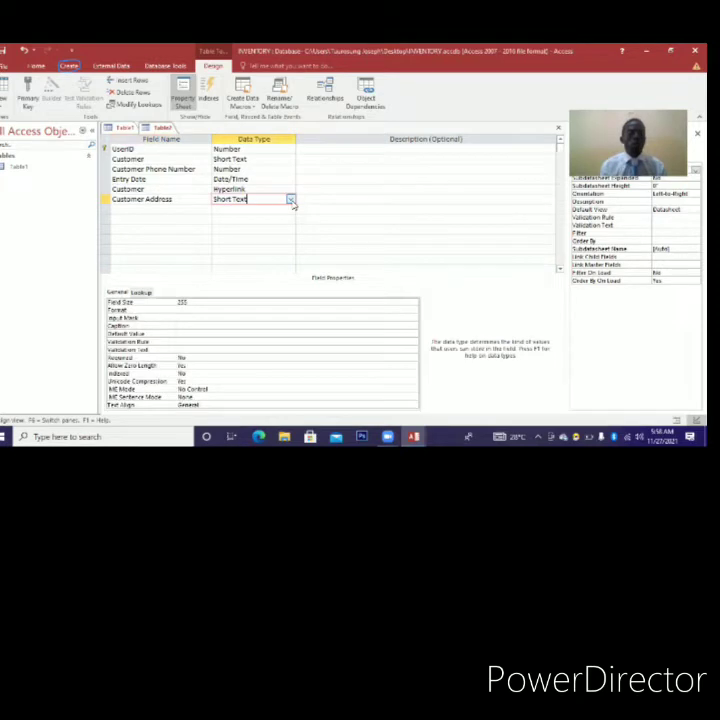
{"action": "left_click", "coordinate": [291, 201]}
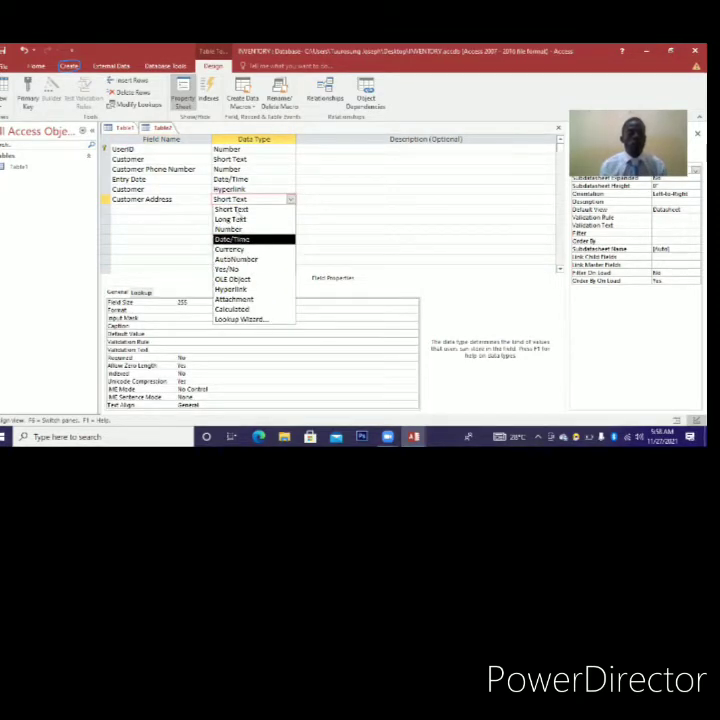
{"action": "left_click", "coordinate": [232, 209]}
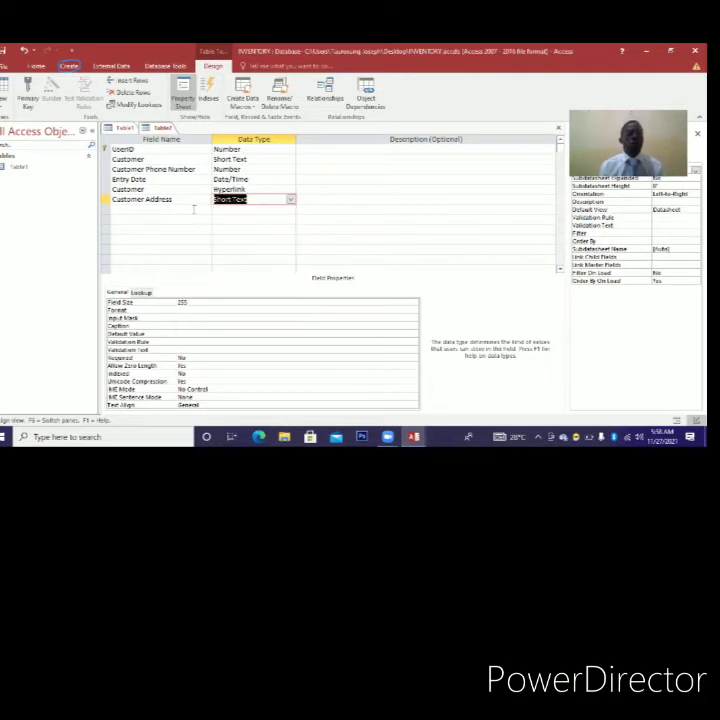
Add a field named Product name with the Short Text data type below Customer Address
{"action": "left_click", "coordinate": [194, 209]}
{"action": "key", "text": "Caps_Lock"}
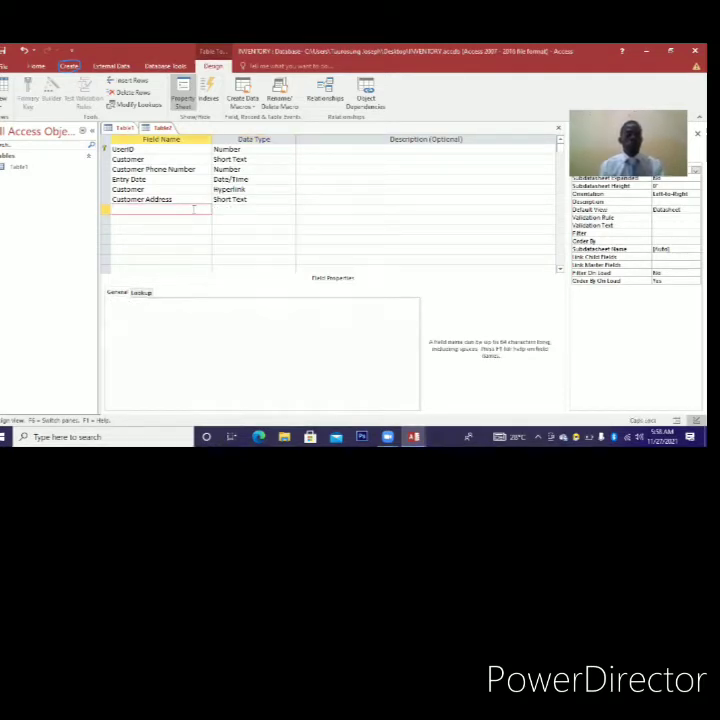
{"action": "type", "text": "Produ"}
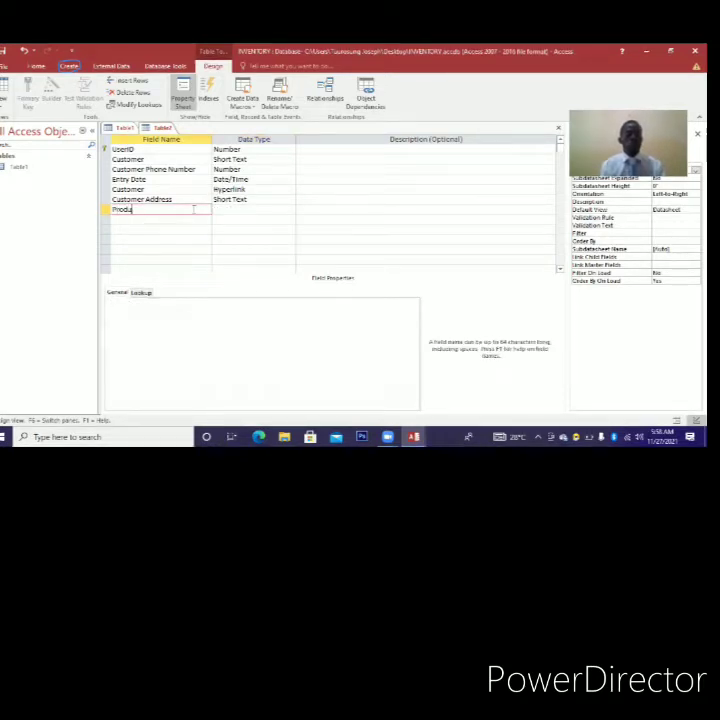
{"action": "type", "text": "ct"}
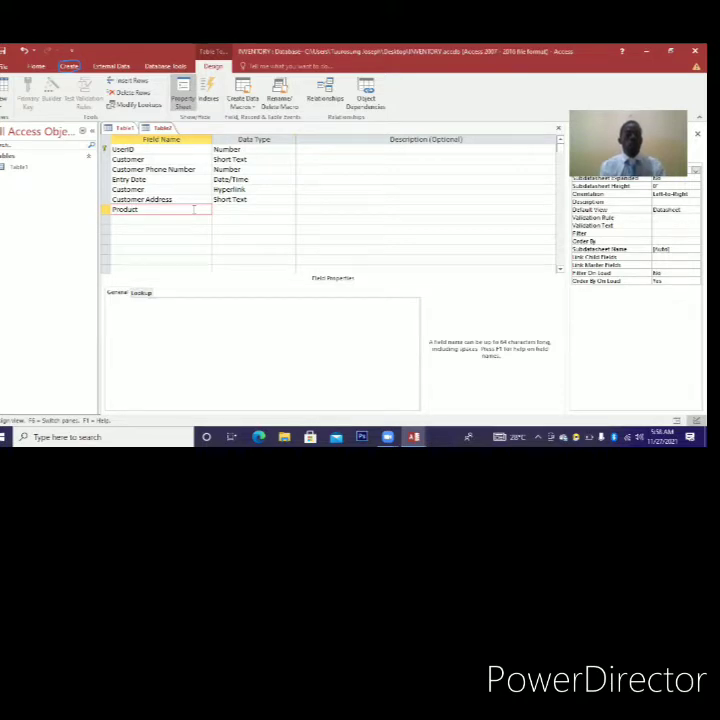
{"action": "type", "text": " name"}
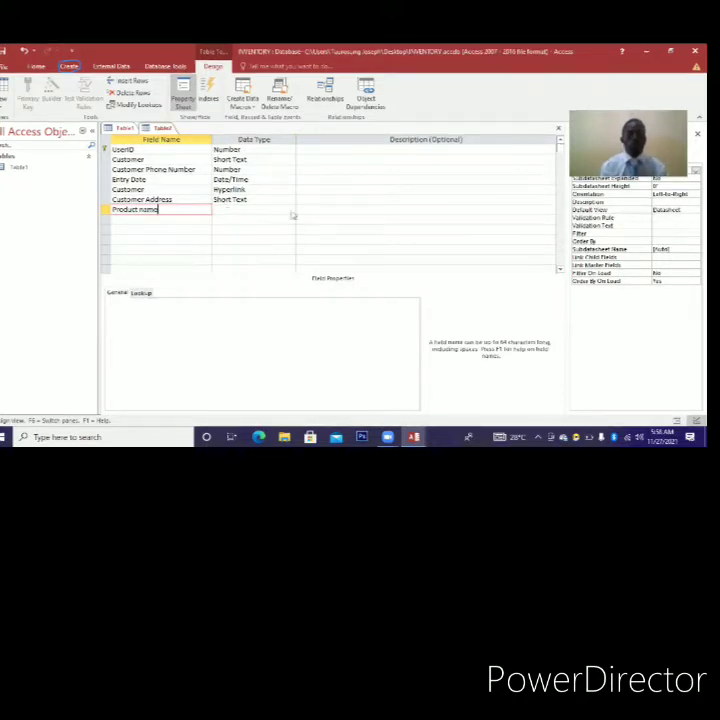
{"action": "left_click", "coordinate": [290, 211]}
{"action": "left_click", "coordinate": [290, 210]}
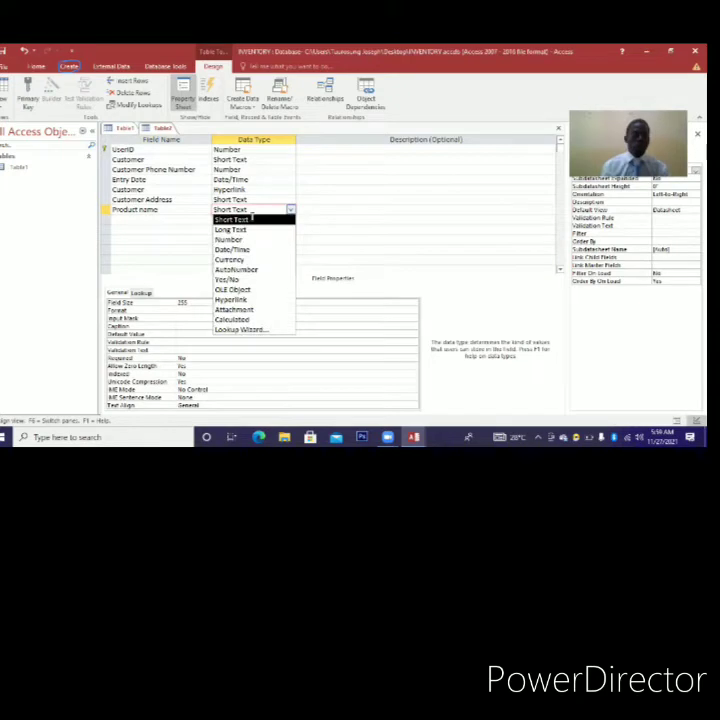
{"action": "left_click", "coordinate": [252, 219]}
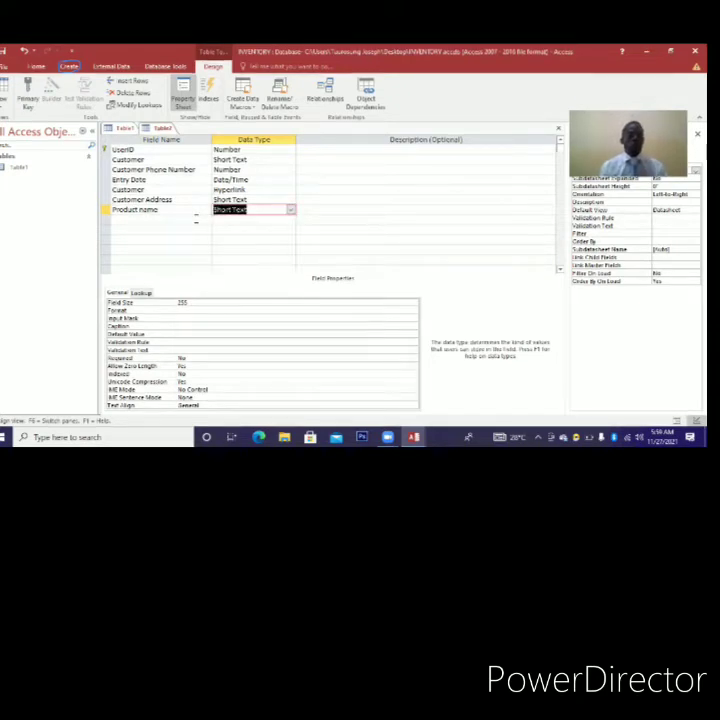
Add a field named Product_number with the Number data type, and go to the next empty field row
{"action": "left_click", "coordinate": [196, 219]}
{"action": "type", "text": "P"}
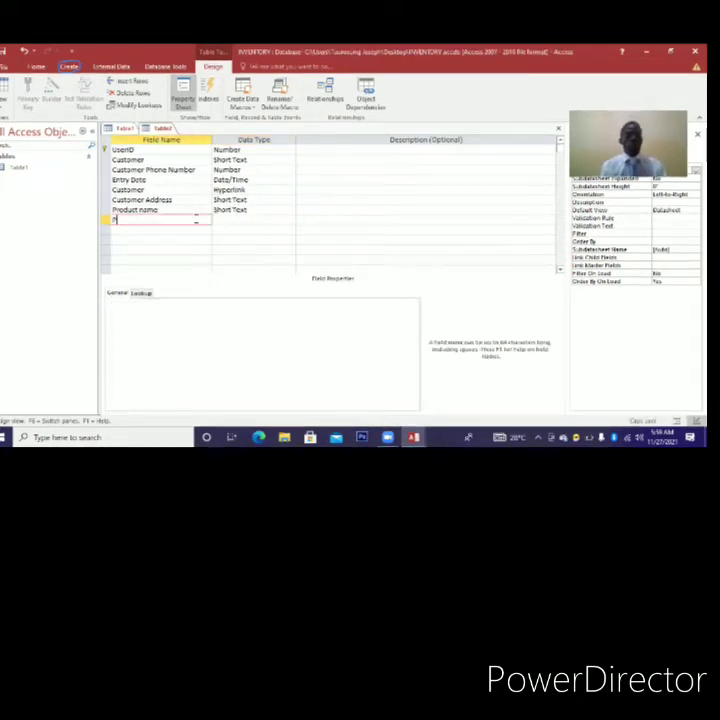
{"action": "type", "text": "roduct"}
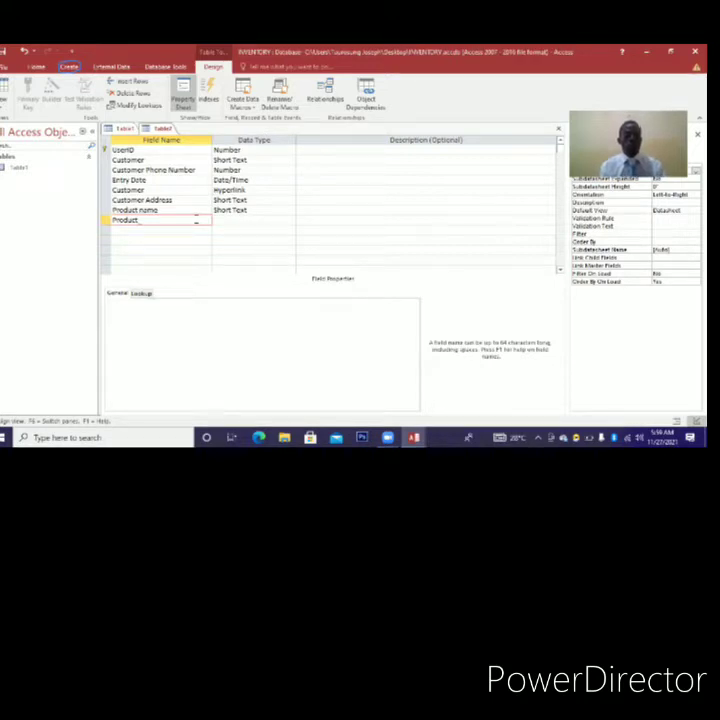
{"action": "type", "text": "_number"}
{"action": "key", "text": "Tab"}
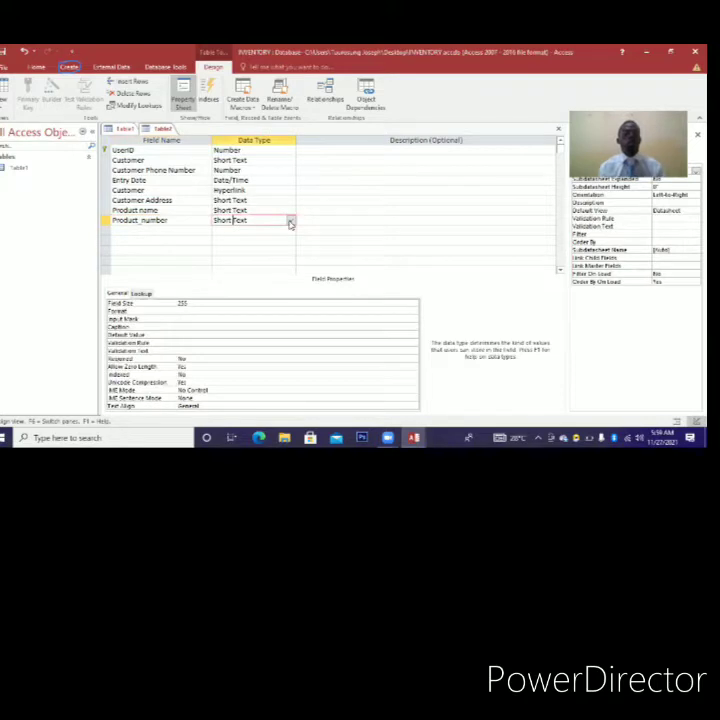
{"action": "left_click", "coordinate": [290, 220]}
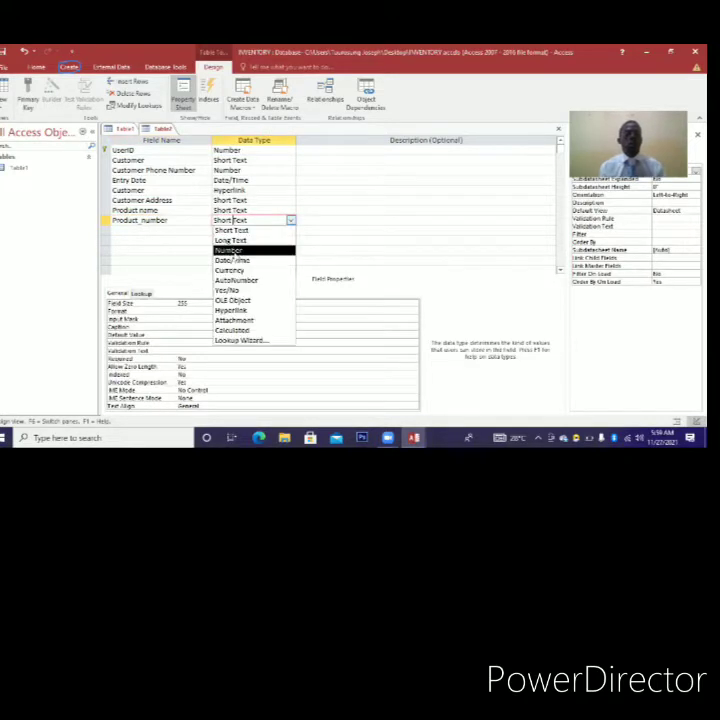
{"action": "key", "text": "Return"}
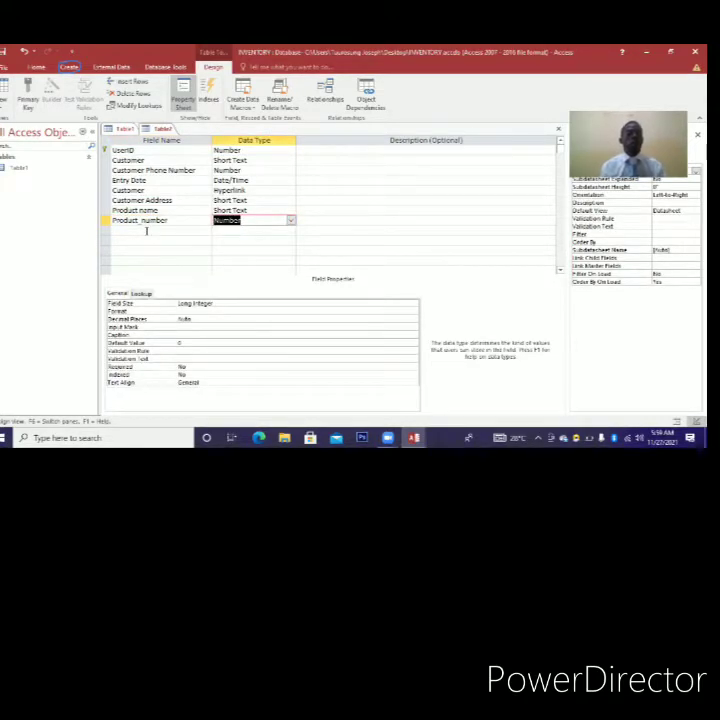
{"action": "left_click", "coordinate": [147, 231]}
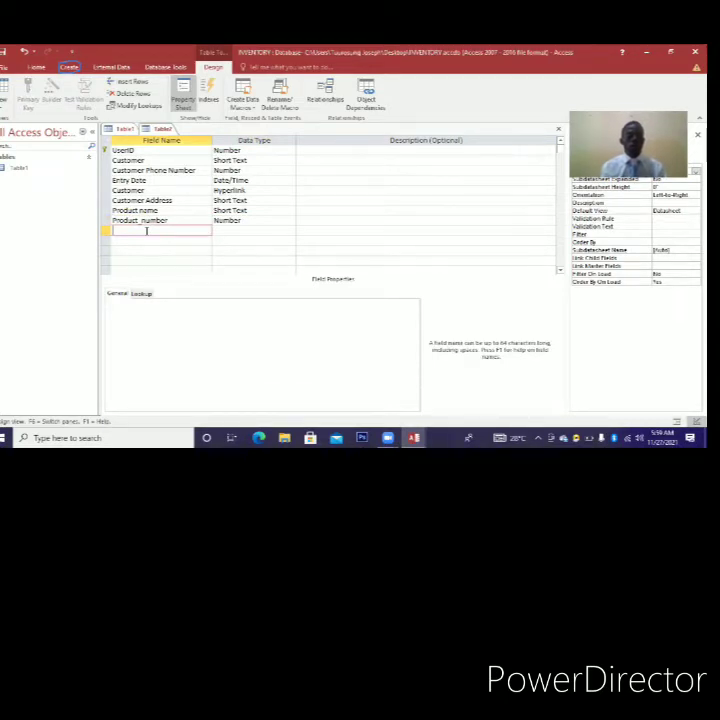
{"action": "type", "text": "Q"}
{"action": "type", "text": "ost"}
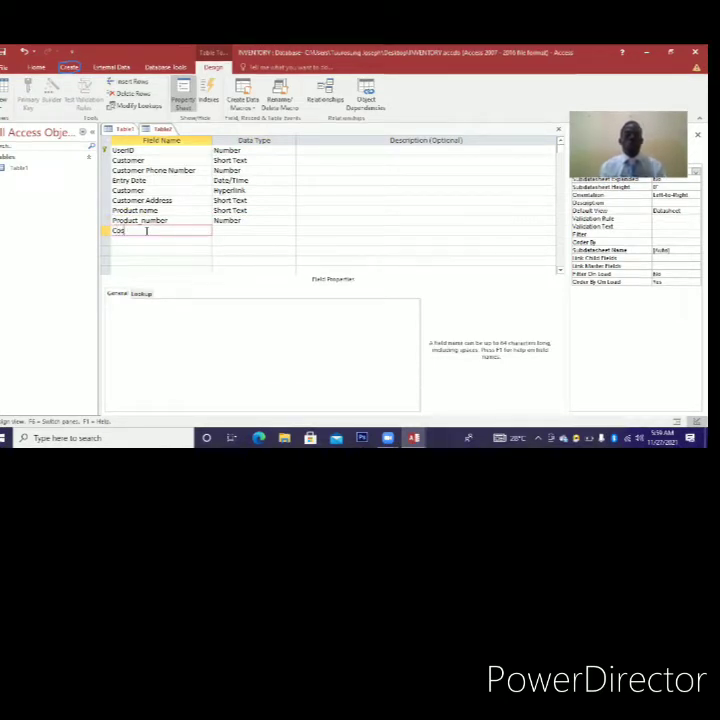
{"action": "key", "text": "BackSpace"}
{"action": "key", "text": "BackSpace"}
{"action": "key", "text": "BackSpace"}
{"action": "key", "text": "BackSpace"}
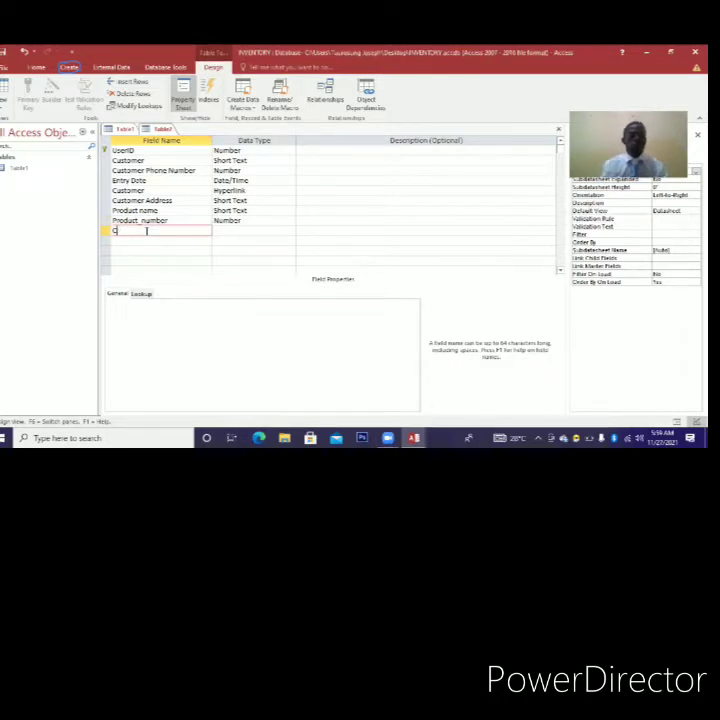
Name the field below Product_number Quantity and set its data type to Number
{"action": "type", "text": "Quan"}
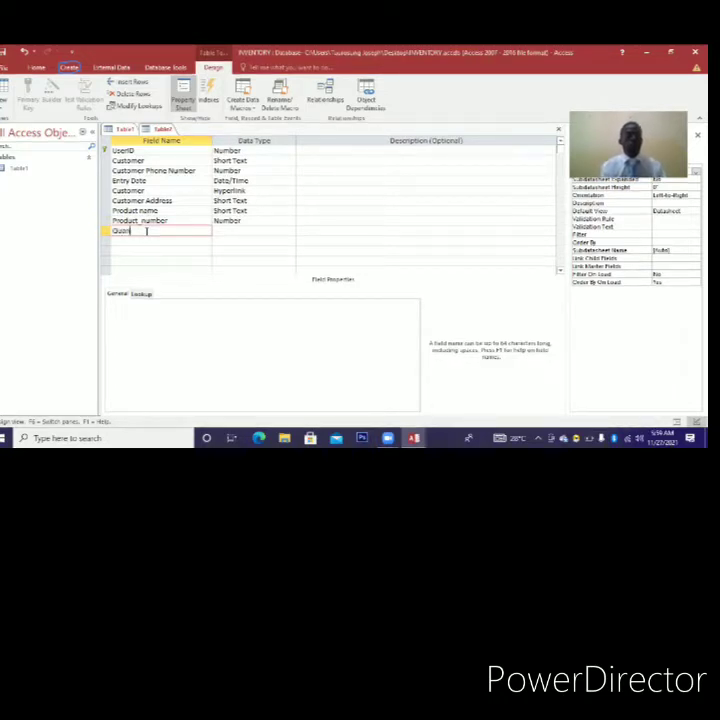
{"action": "type", "text": "tity"}
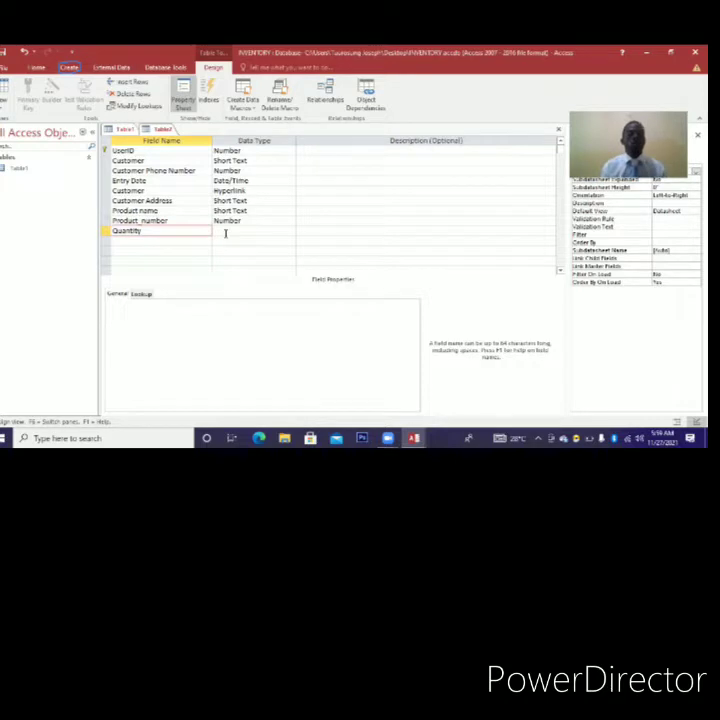
{"action": "left_click", "coordinate": [226, 231]}
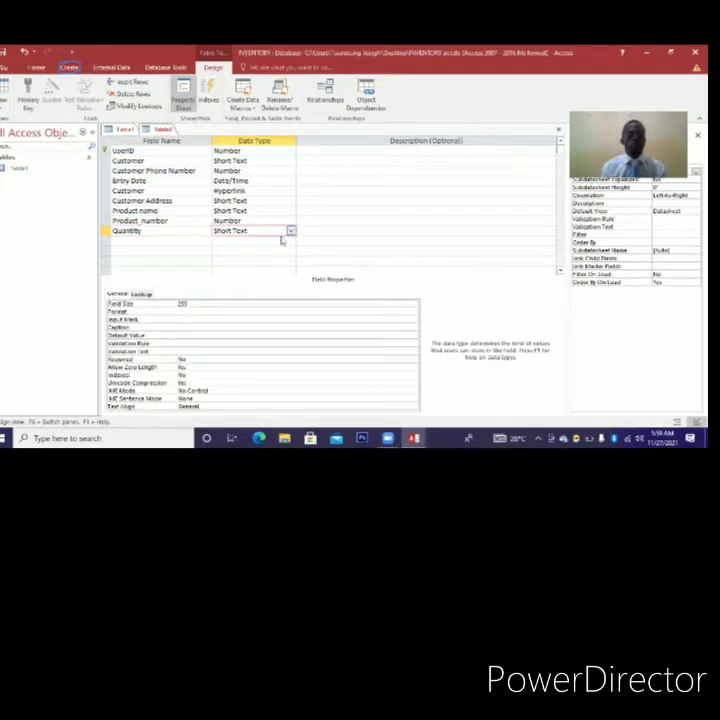
{"action": "left_click", "coordinate": [290, 232]}
{"action": "left_click", "coordinate": [231, 261]}
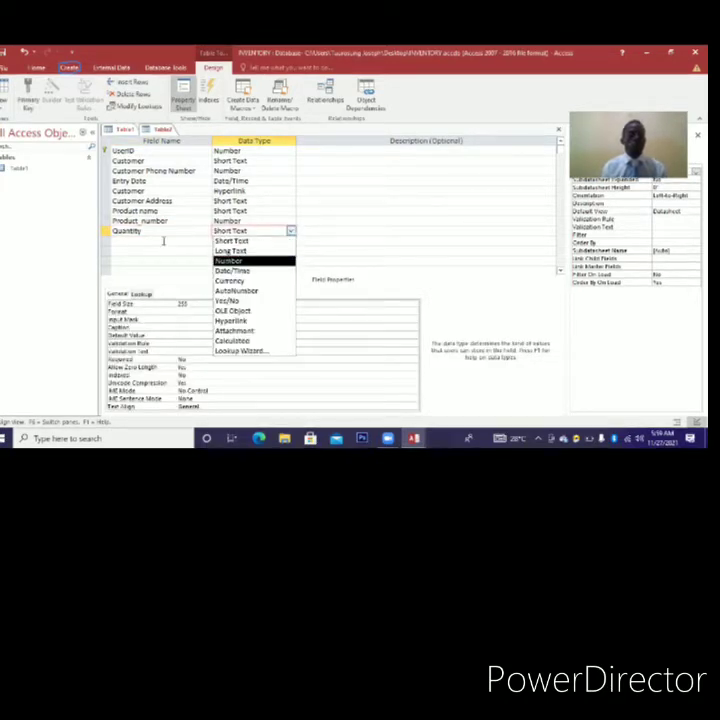
Add a field named Cost with the Currency data type below Quantity
{"action": "left_click", "coordinate": [163, 241]}
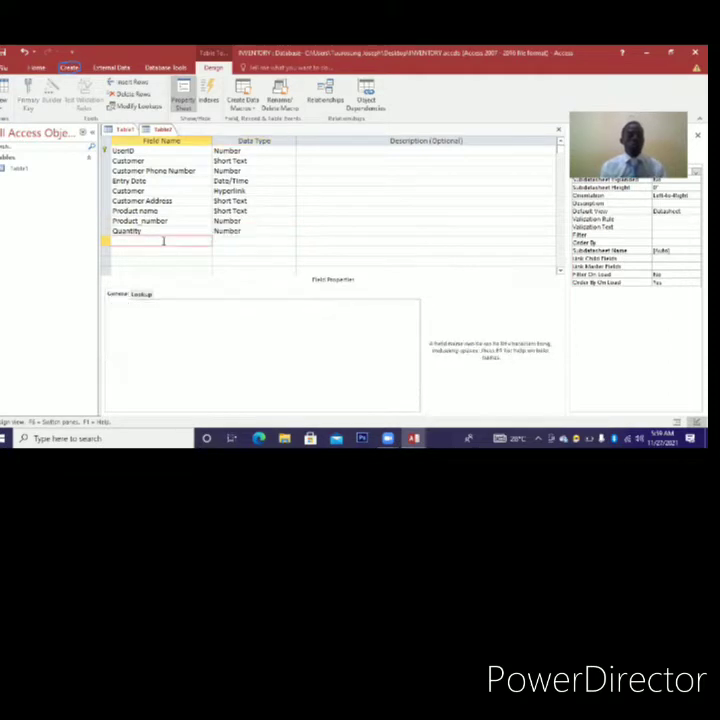
{"action": "key", "text": "Caps_Lock"}
{"action": "type", "text": "C"}
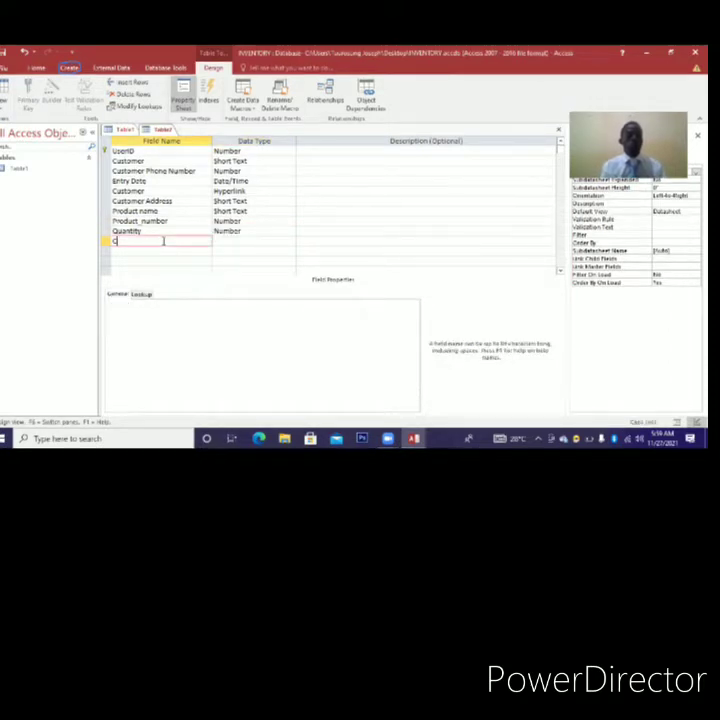
{"action": "key", "text": "Caps_Lock"}
{"action": "type", "text": "ost"}
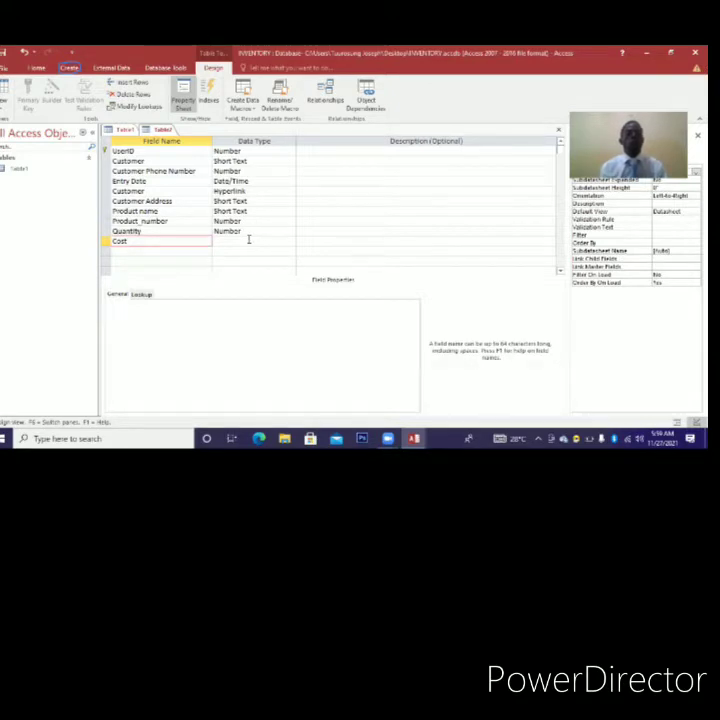
{"action": "left_click", "coordinate": [291, 241]}
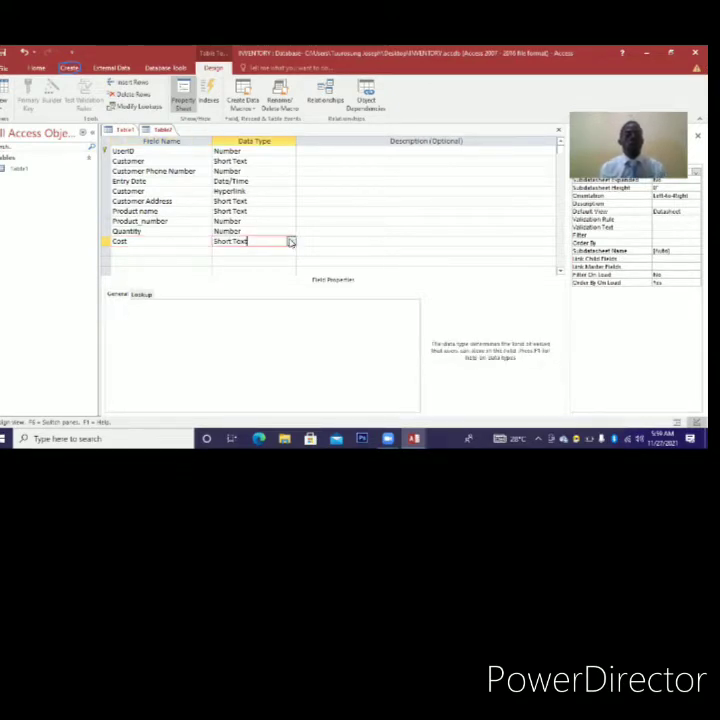
{"action": "left_click", "coordinate": [291, 241]}
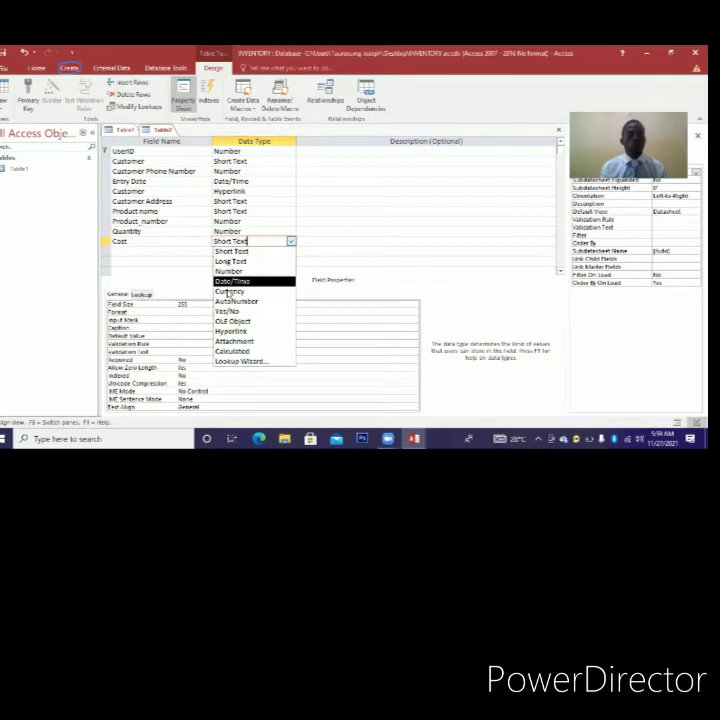
{"action": "key", "text": "Return"}
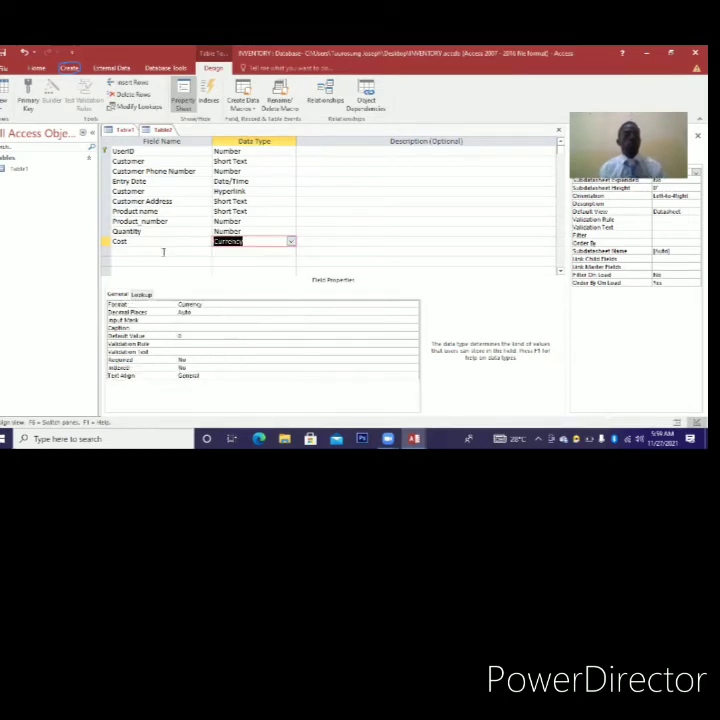
Close the new table and try to save its design under the name Customer database
{"action": "left_click", "coordinate": [163, 252]}
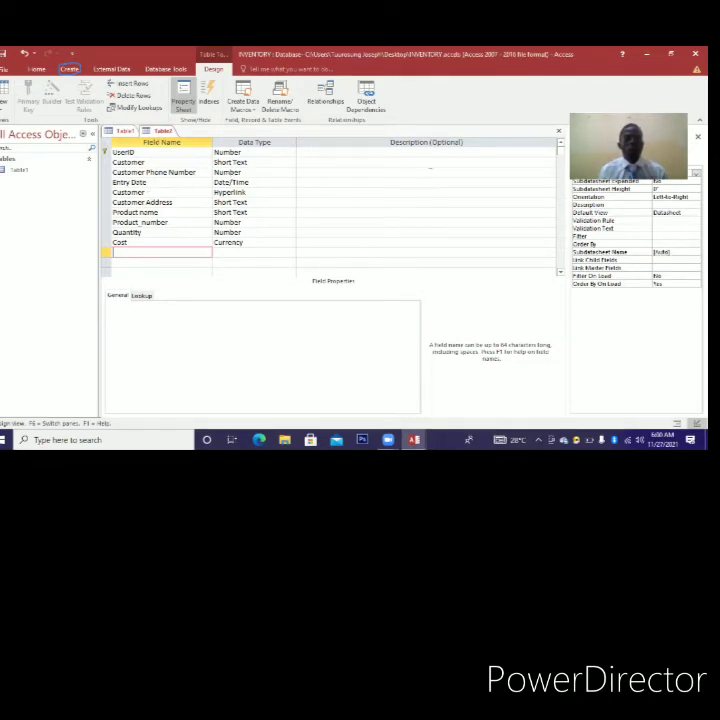
{"action": "left_click", "coordinate": [561, 132]}
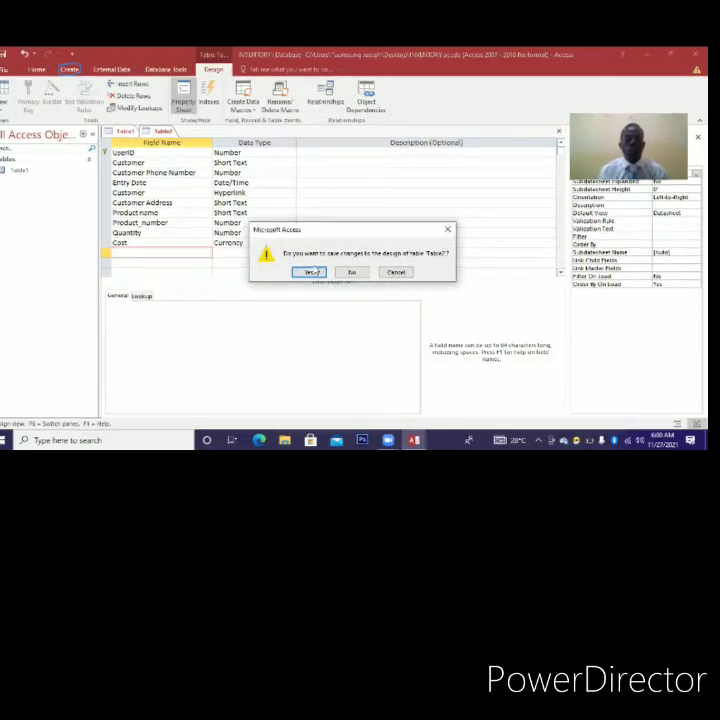
{"action": "left_click", "coordinate": [310, 272]}
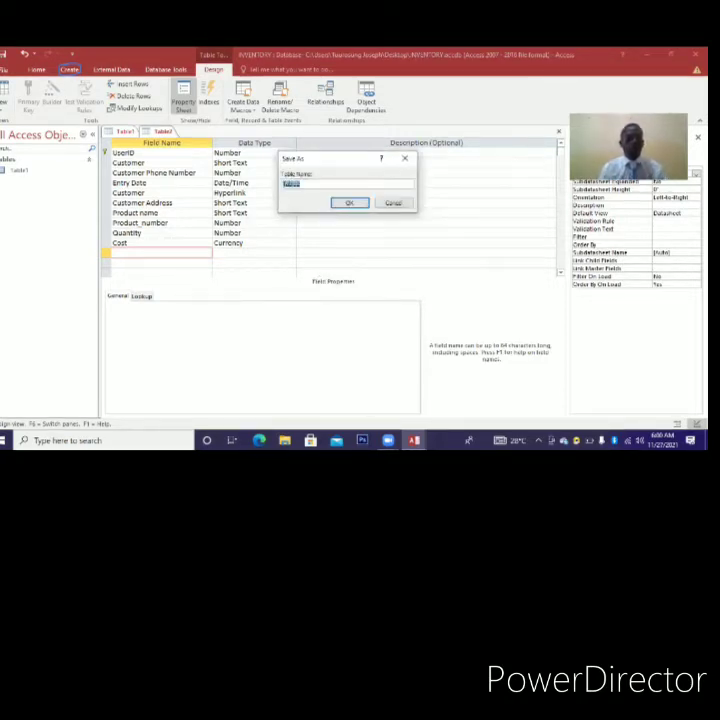
{"action": "key", "text": "BackSpace"}
{"action": "type", "text": "Cu"}
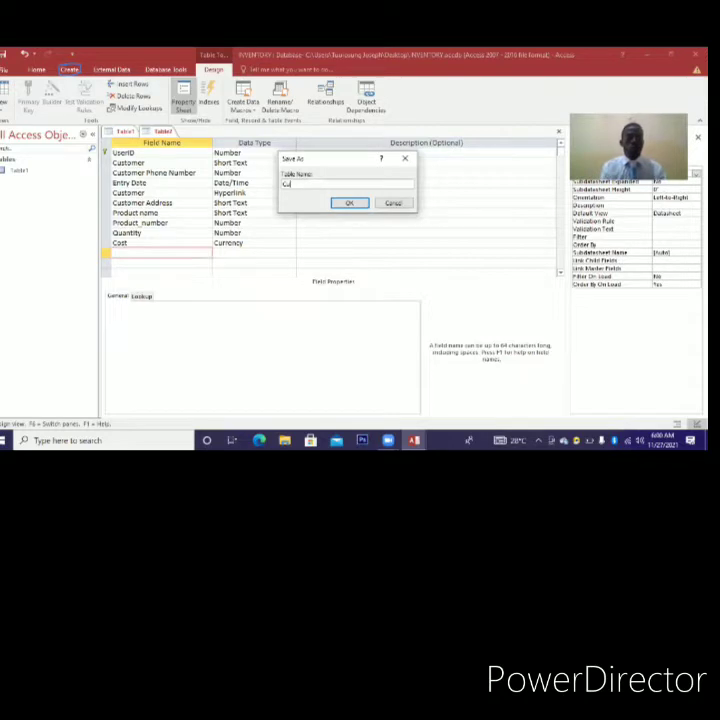
{"action": "type", "text": "stome"}
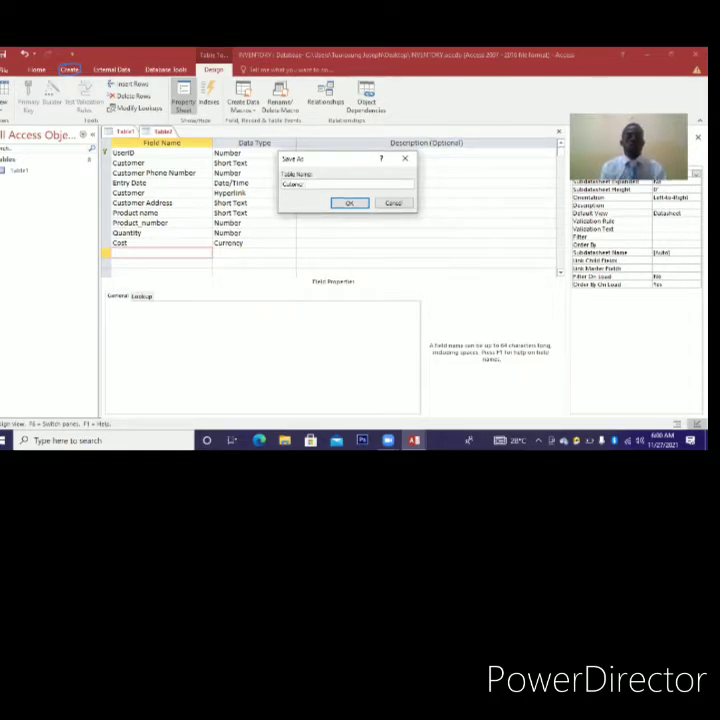
{"action": "key", "text": "BackSpace"}
{"action": "key", "text": "BackSpace"}
{"action": "key", "text": "BackSpace"}
{"action": "key", "text": "BackSpace"}
{"action": "key", "text": "BackSpace"}
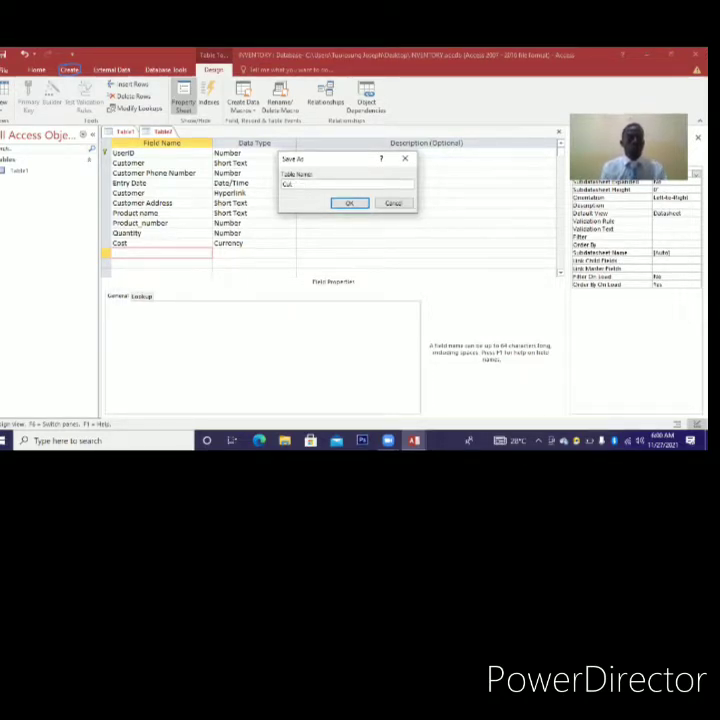
{"action": "type", "text": "s"}
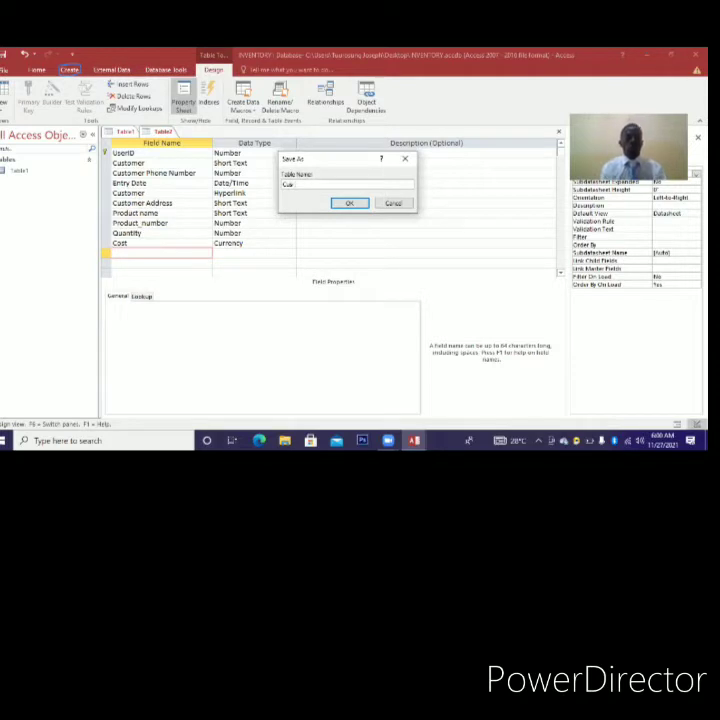
{"action": "type", "text": "tomer"}
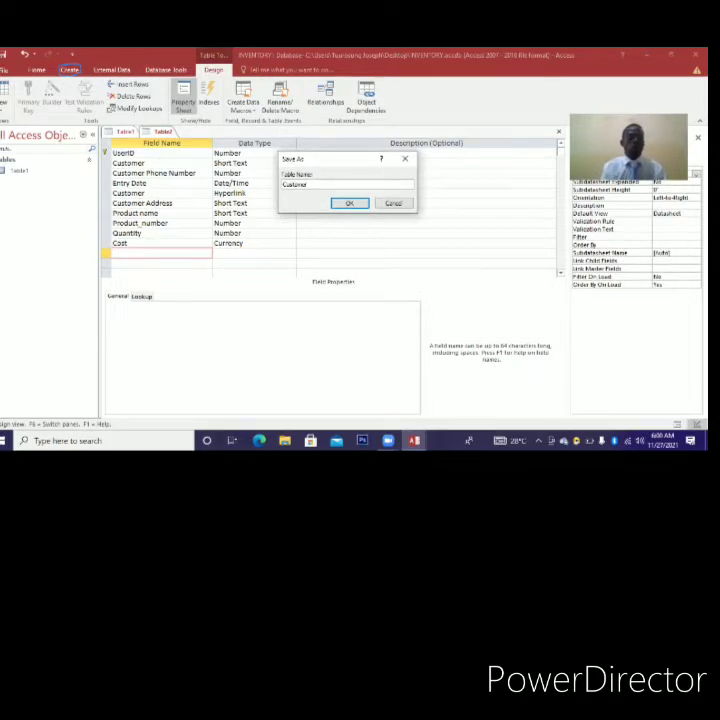
{"action": "type", "text": " data"}
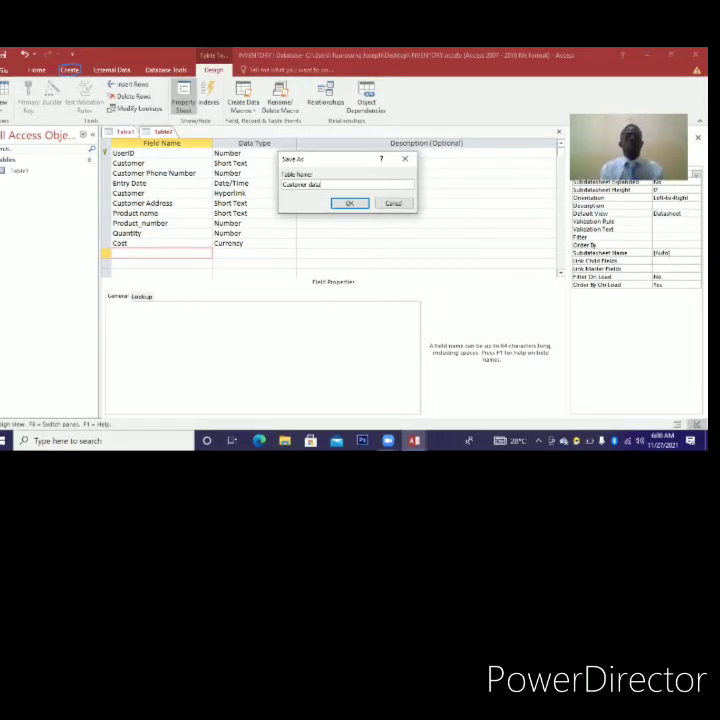
{"action": "type", "text": "base"}
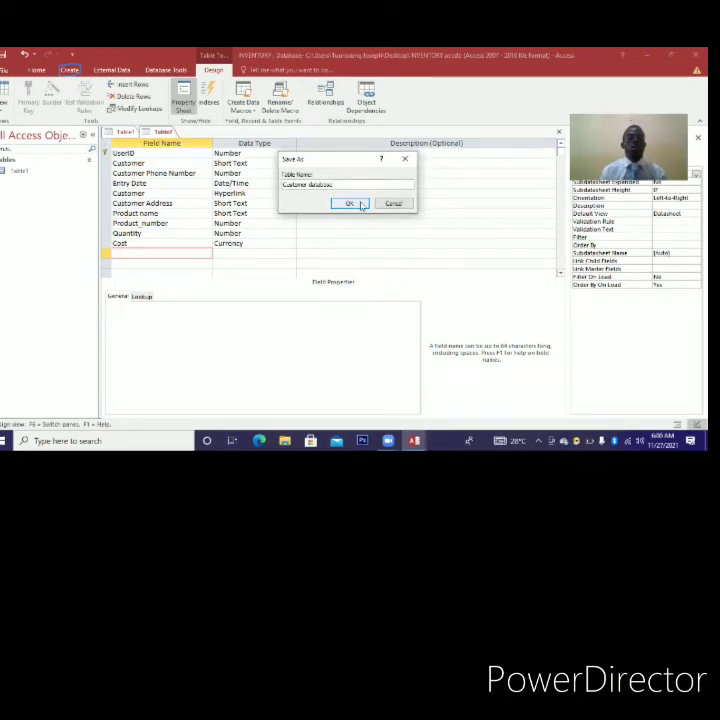
{"action": "left_click", "coordinate": [361, 204]}
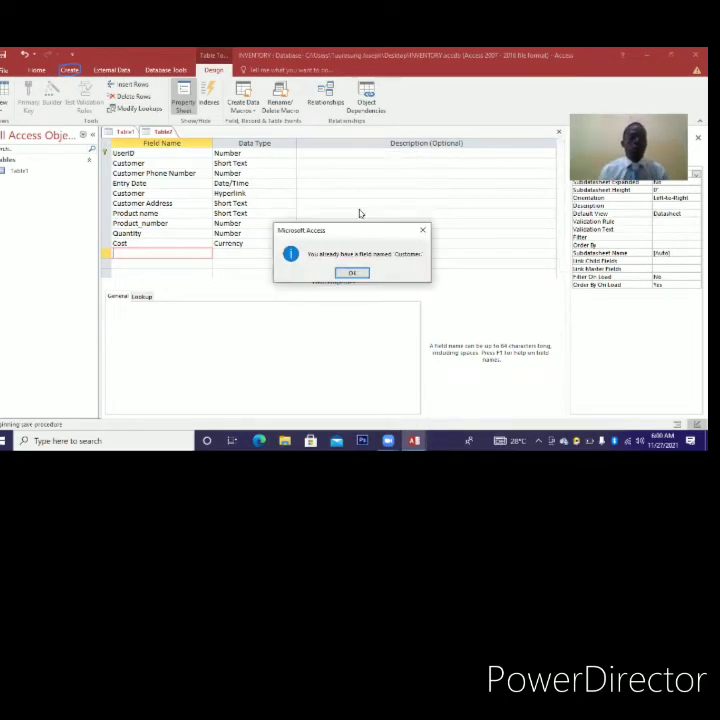
{"action": "left_click", "coordinate": [356, 273]}
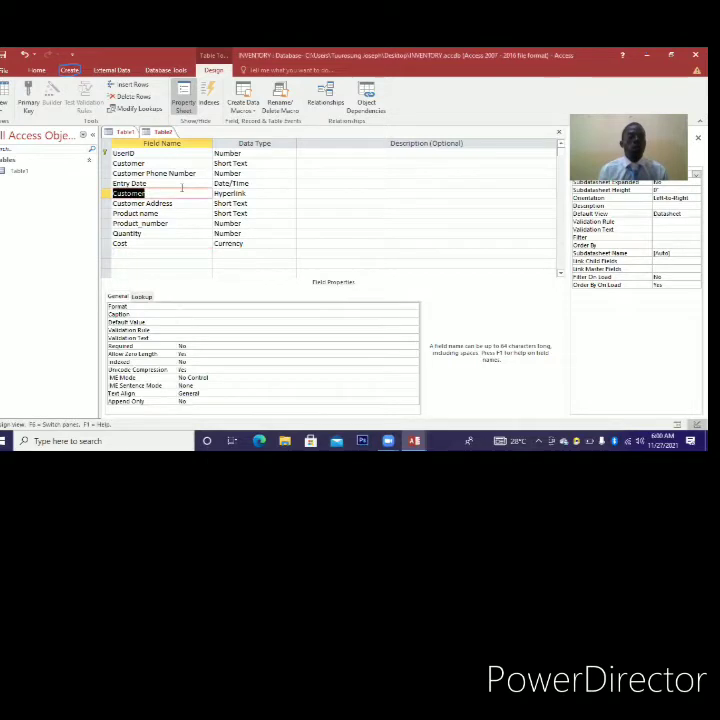
Rename the duplicate Customer field with the Hyperlink data type to Customer_Email Address
{"action": "left_click", "coordinate": [173, 196]}
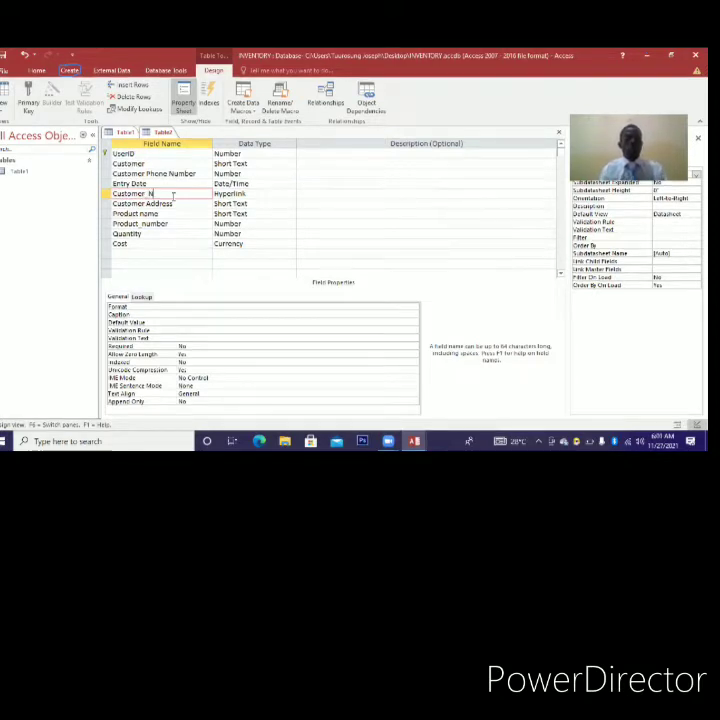
{"action": "type", "text": "_Name"}
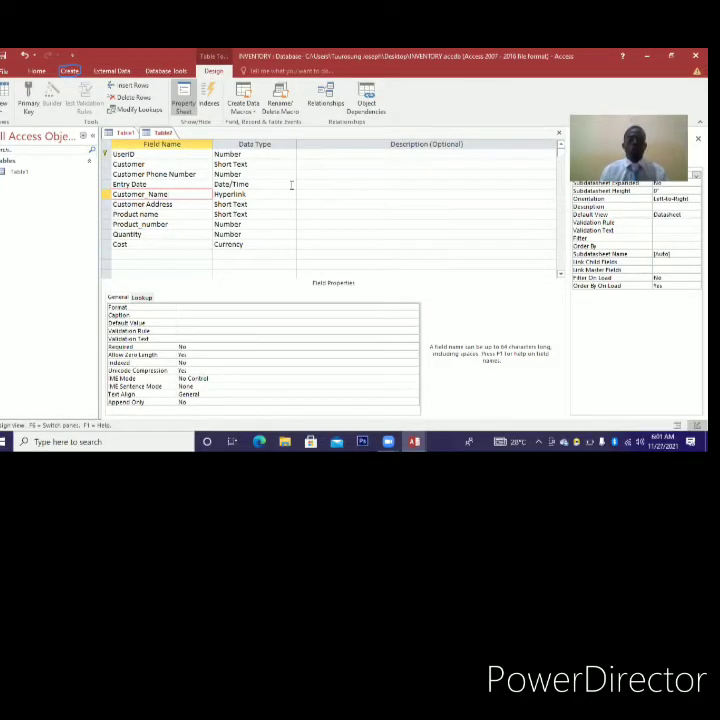
{"action": "key", "text": "BackSpace"}
{"action": "key", "text": "BackSpace"}
{"action": "key", "text": "BackSpace"}
{"action": "key", "text": "BackSpace"}
{"action": "key", "text": "BackSpace"}
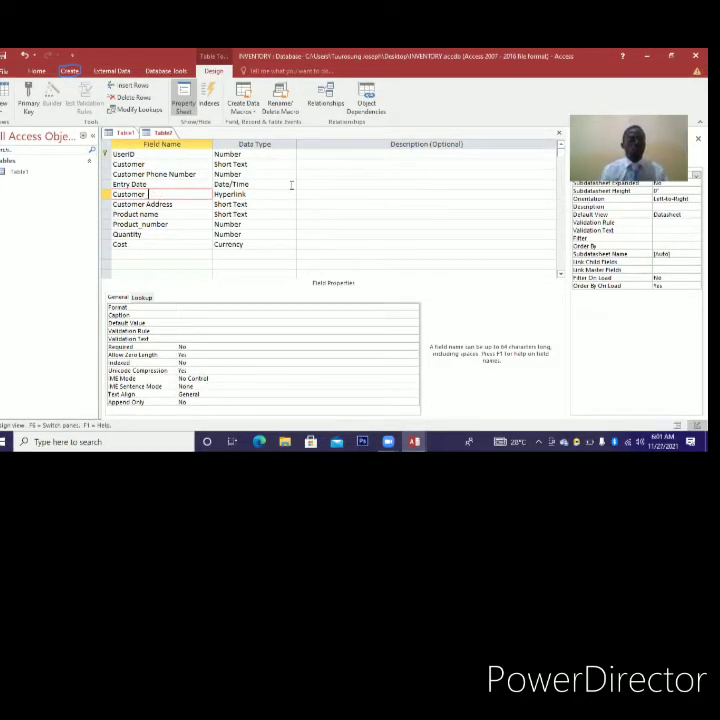
{"action": "type", "text": "Em"}
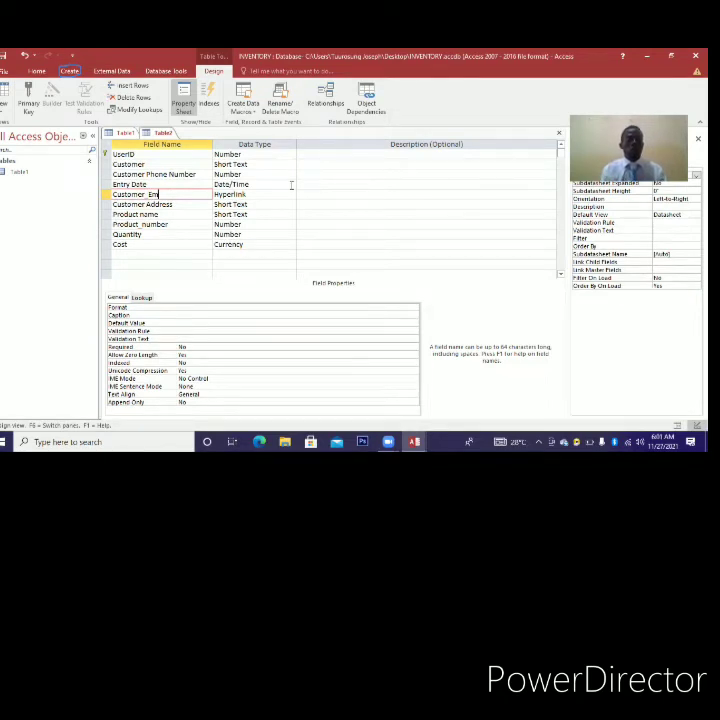
{"action": "type", "text": "ail"}
{"action": "key", "text": "Caps_Lock"}
{"action": "type", "text": "A"}
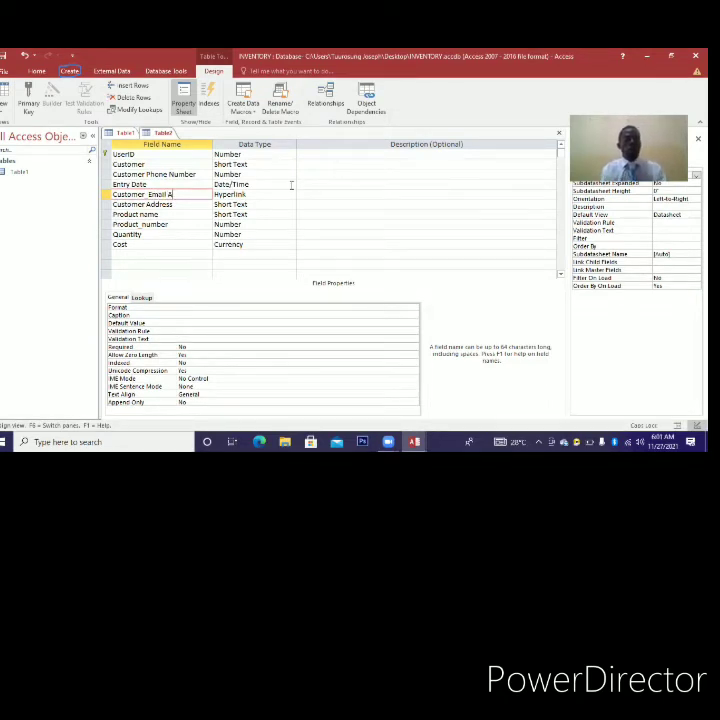
{"action": "key", "text": "Caps_Lock"}
{"action": "type", "text": "ddress"}
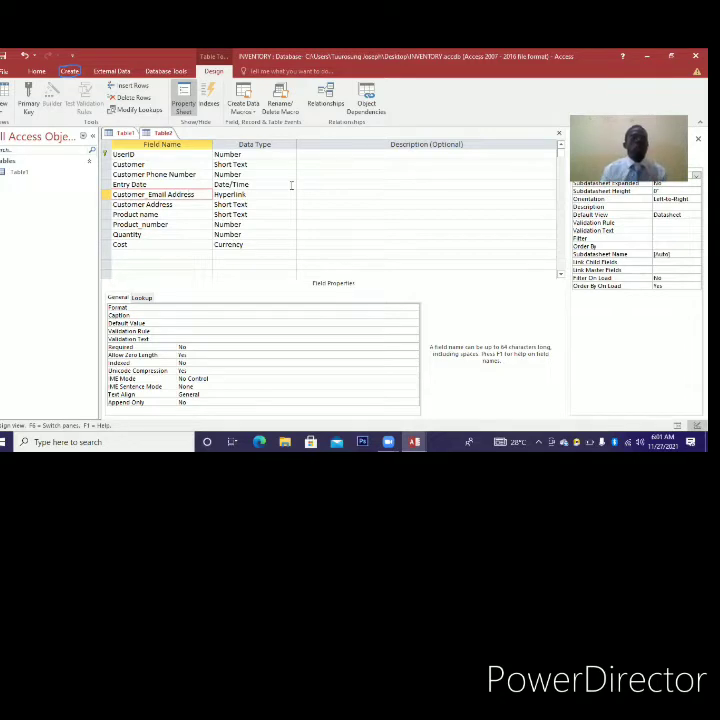
Rename the Customer field below UserID to Customer_Name
{"action": "left_click", "coordinate": [168, 163]}
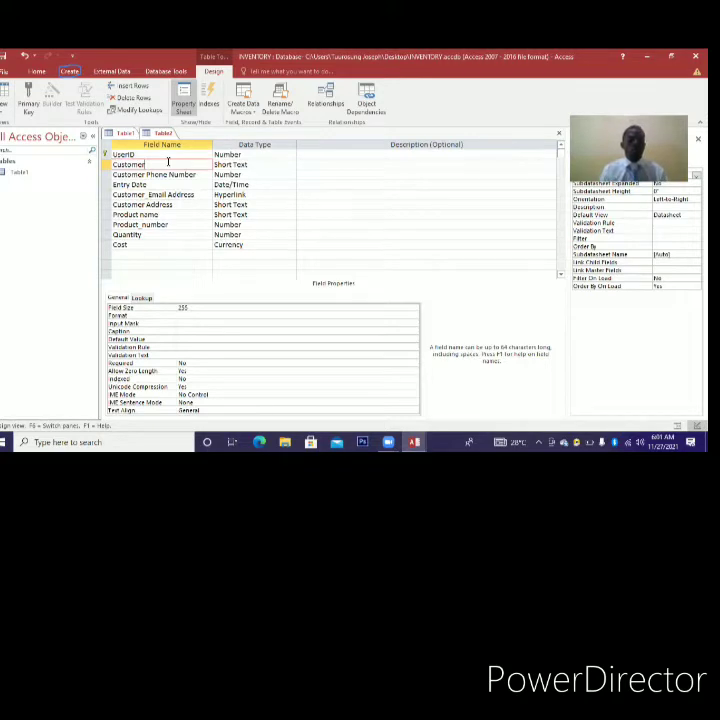
{"action": "key", "text": "Caps_Lock"}
{"action": "type", "text": "_N"}
{"action": "key", "text": "Caps_Lock"}
{"action": "type", "text": "ame"}
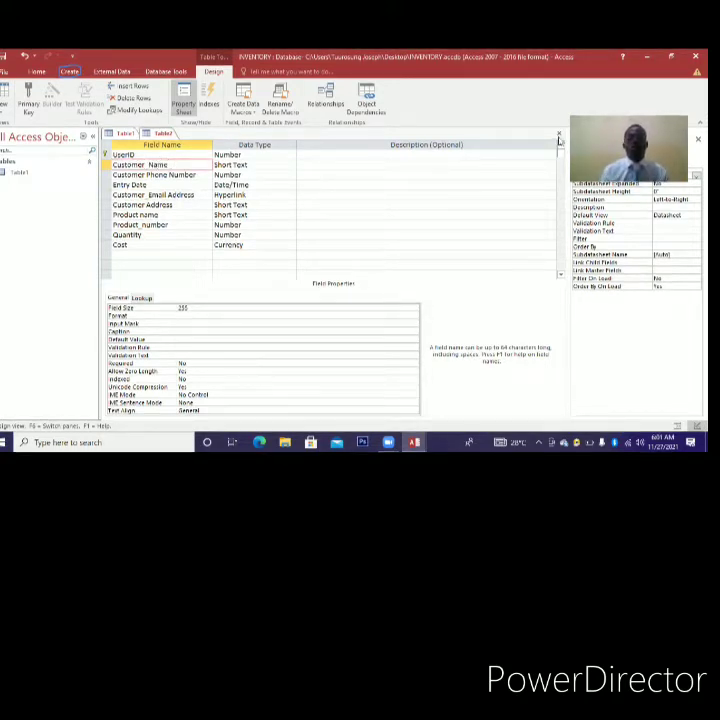
Close the table design and save its changes under the table name Customer database
{"action": "key", "text": "ctrl+w"}
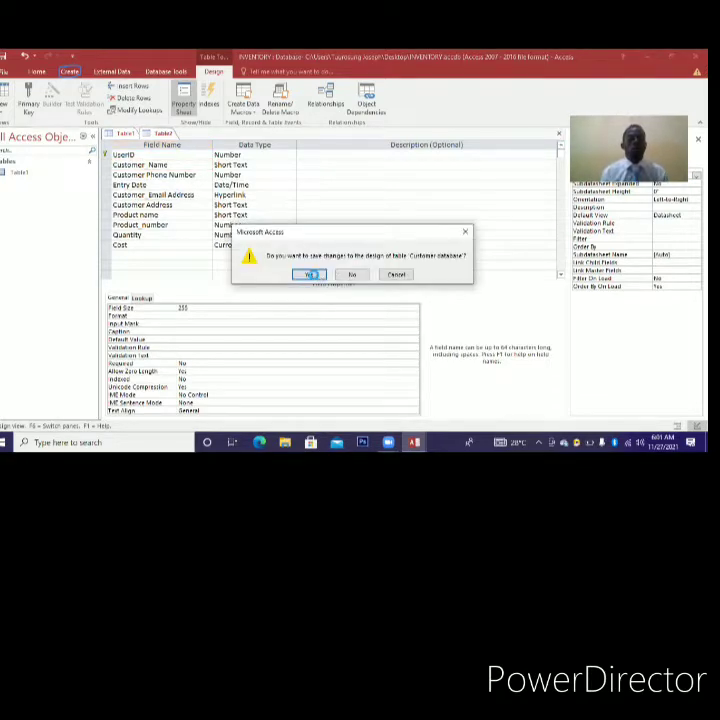
{"action": "key", "text": "Return"}
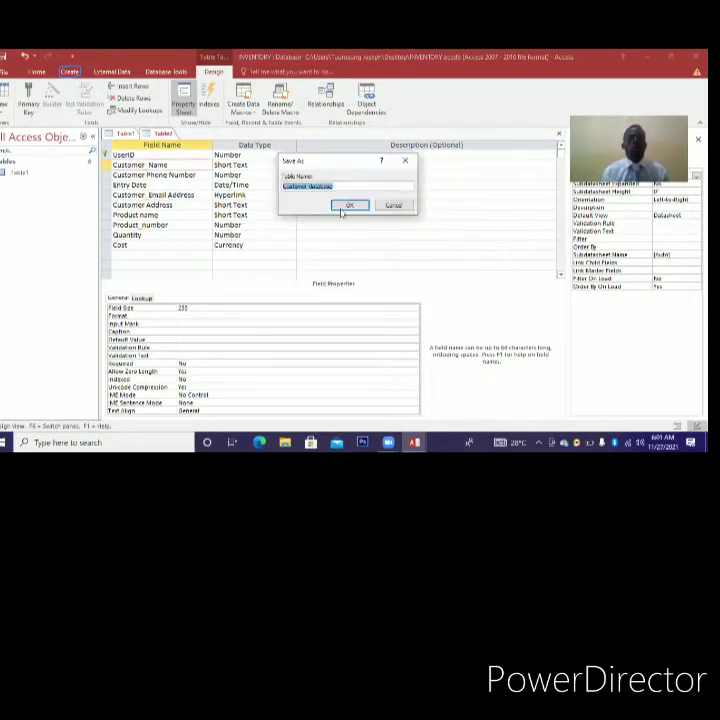
{"action": "left_click", "coordinate": [344, 206]}
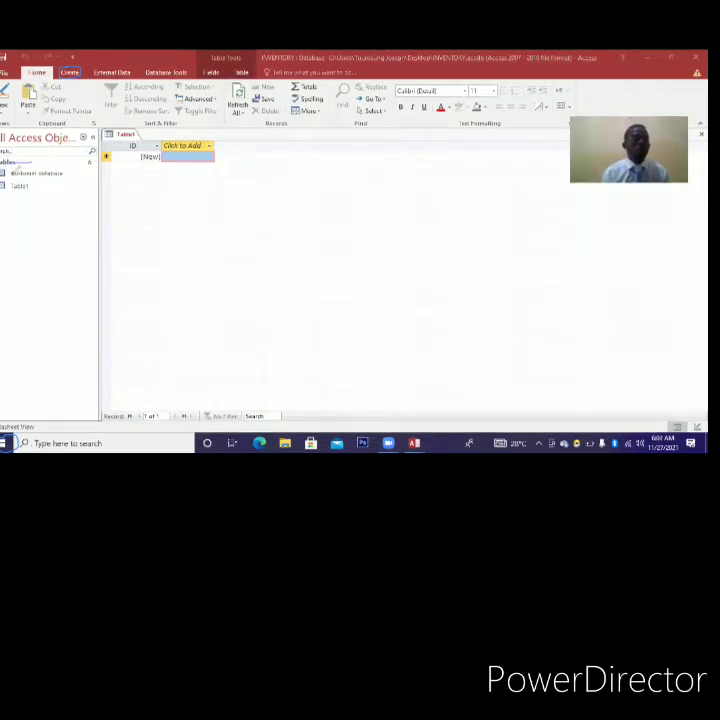
Try to start a new form with the Form Wizard while Table1 is open
{"action": "left_click", "coordinate": [66, 173]}
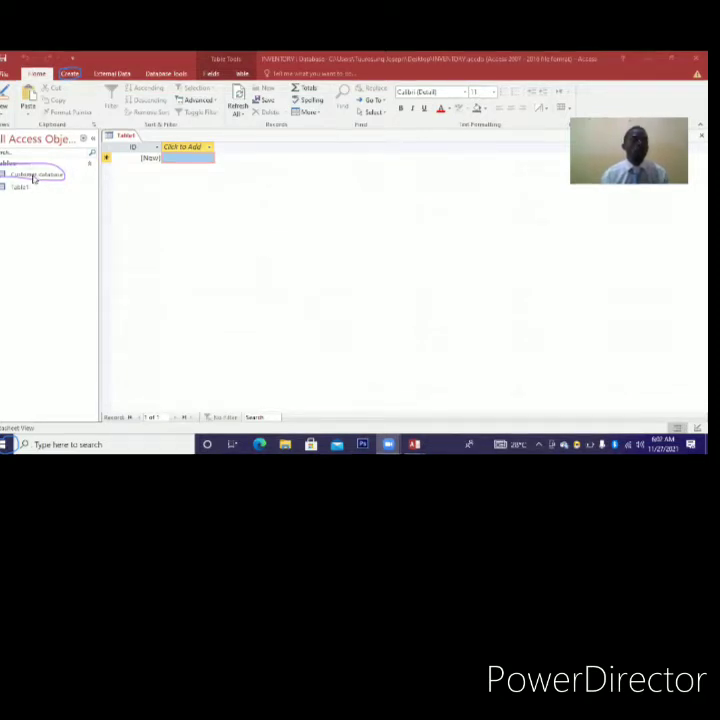
{"action": "left_click", "coordinate": [70, 75]}
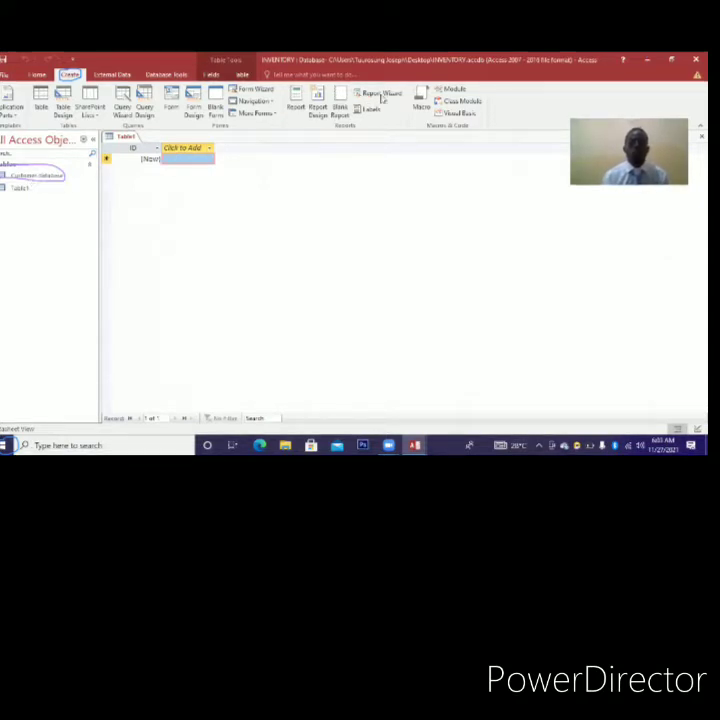
{"action": "left_click", "coordinate": [245, 90]}
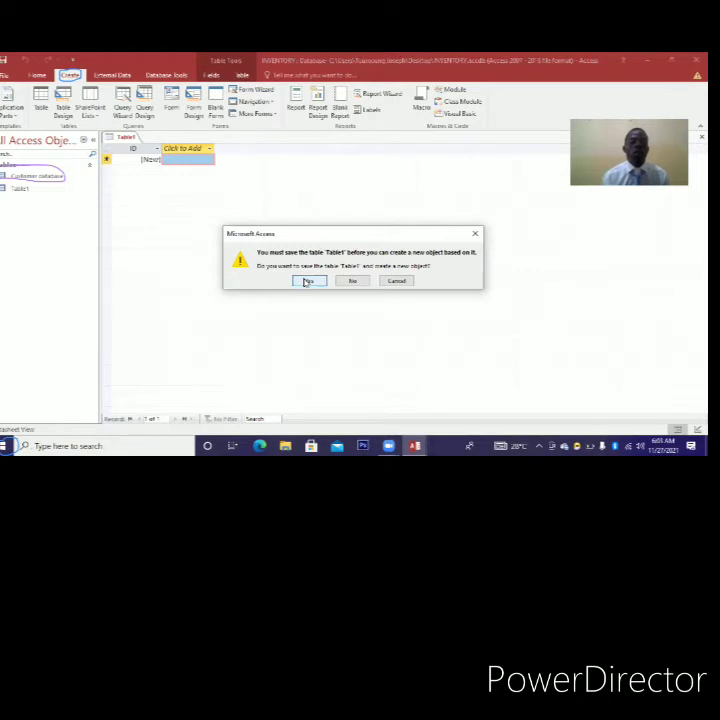
{"action": "left_click", "coordinate": [307, 281]}
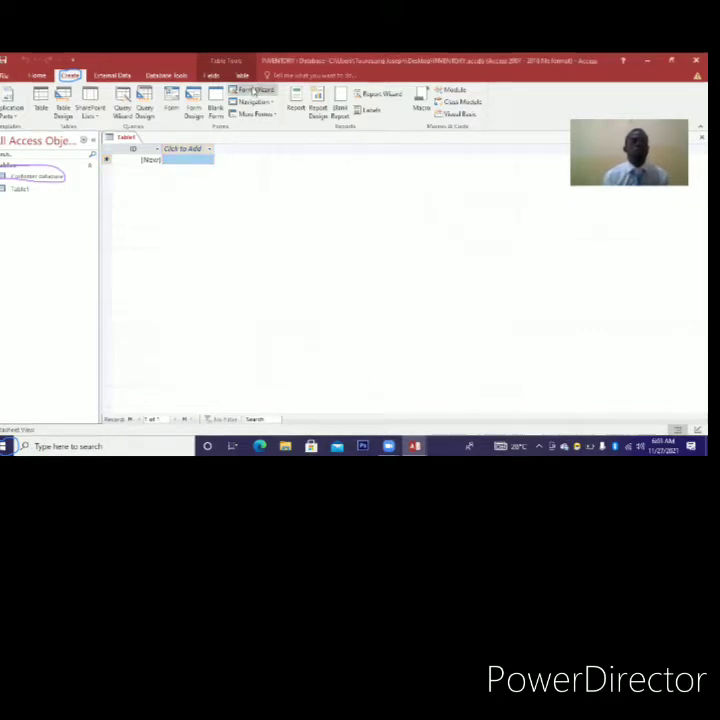
{"action": "left_click", "coordinate": [254, 91]}
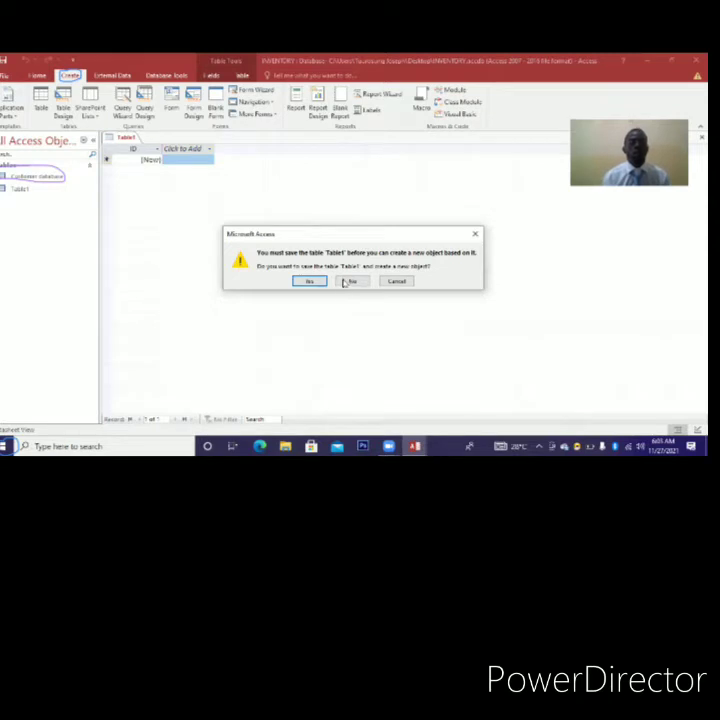
{"action": "left_click", "coordinate": [345, 282]}
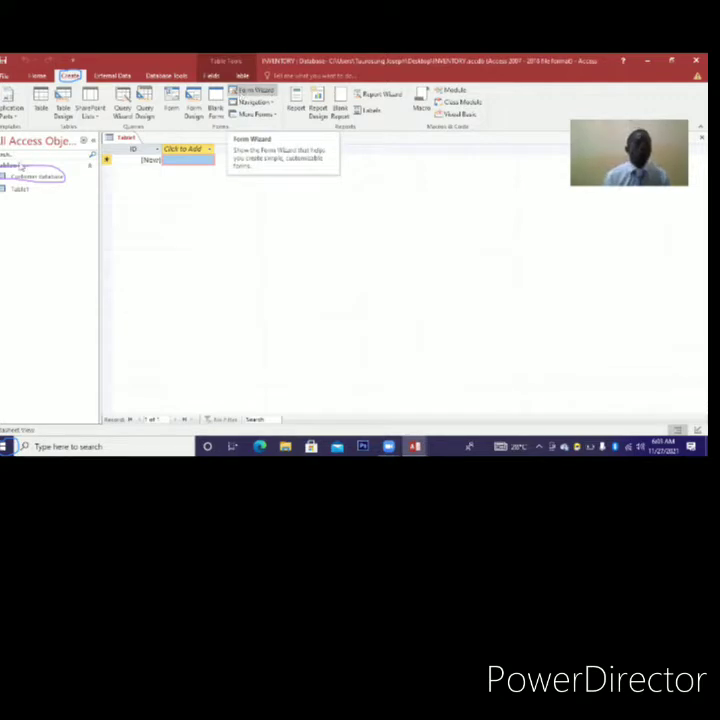
Open the Customer database table and widen the Customer_Name and Customer Phone Number columns to fit their headings
{"action": "double_click", "coordinate": [30, 176]}
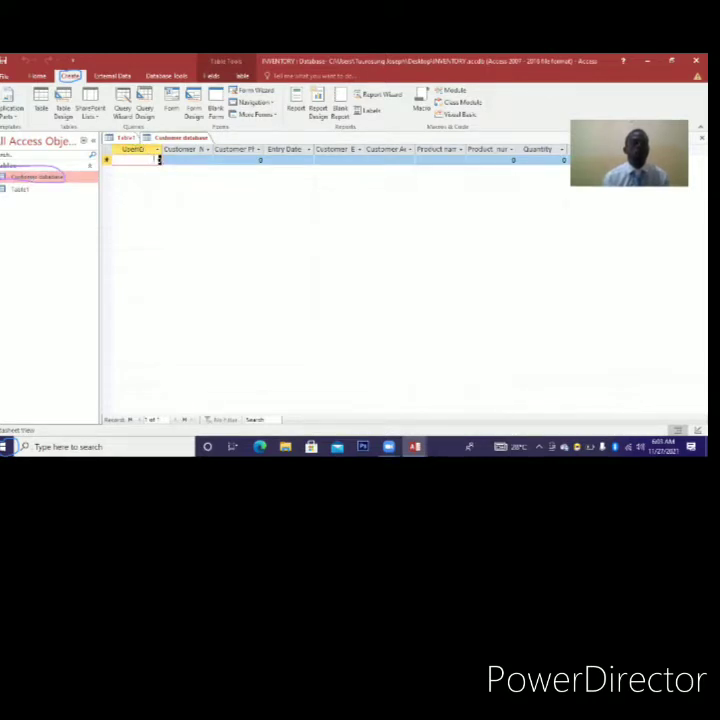
{"action": "left_click", "coordinate": [208, 149]}
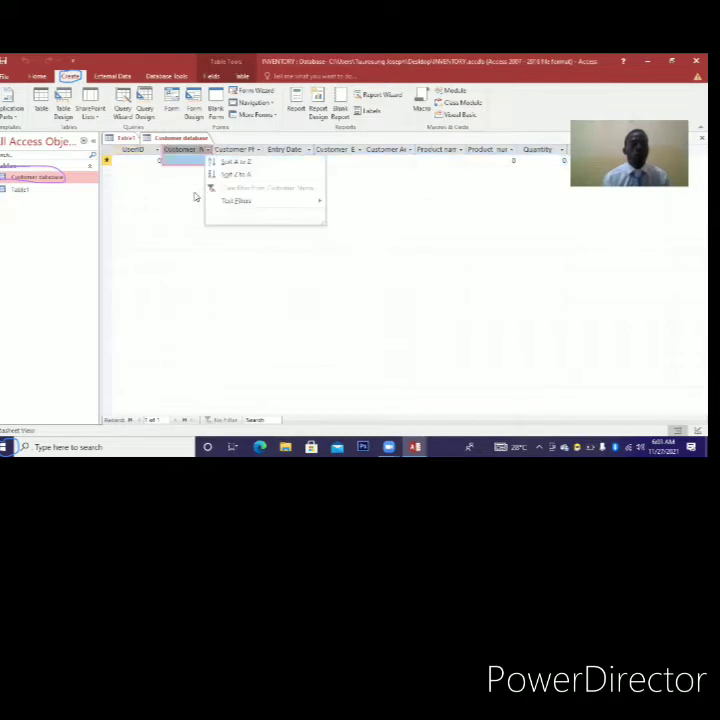
{"action": "key", "text": "Escape"}
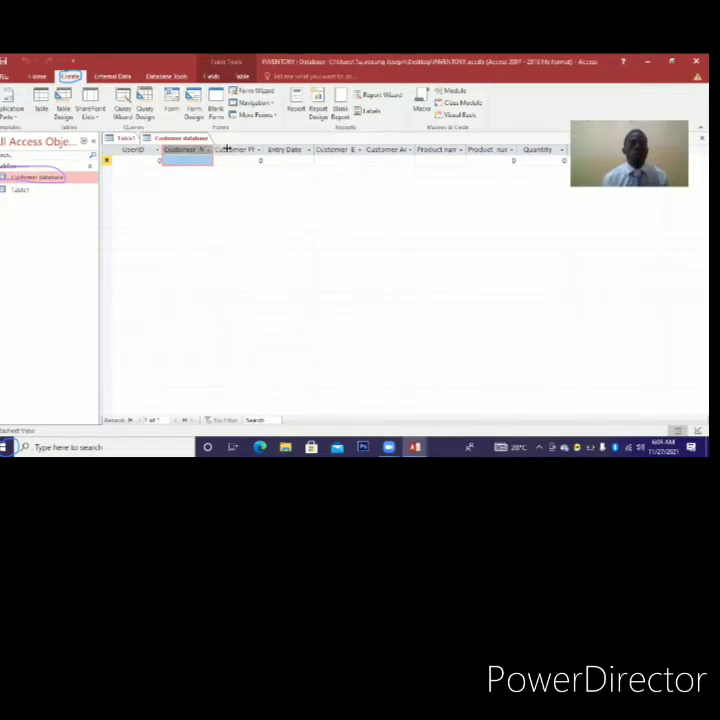
{"action": "left_click_drag", "start_coordinate": [227, 148], "coordinate": [242, 148]}
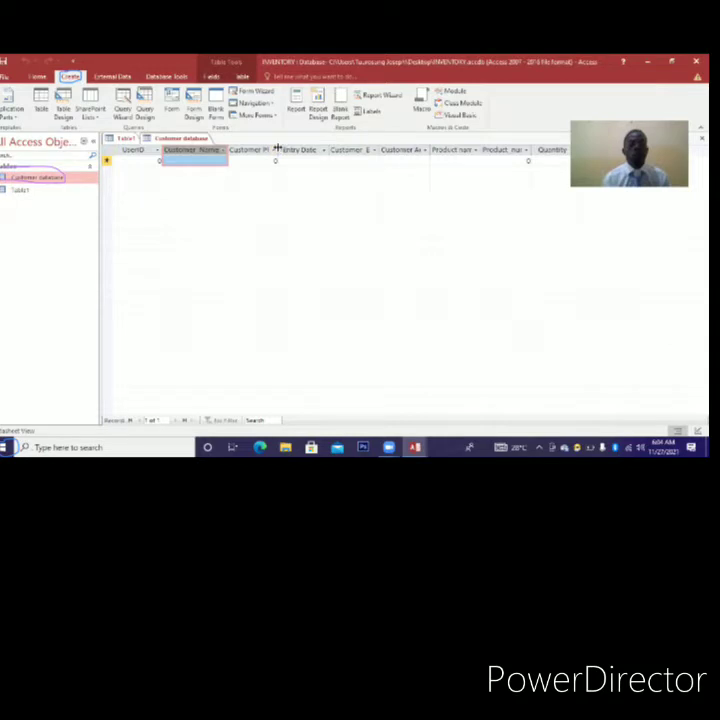
{"action": "left_click_drag", "start_coordinate": [278, 149], "coordinate": [328, 147]}
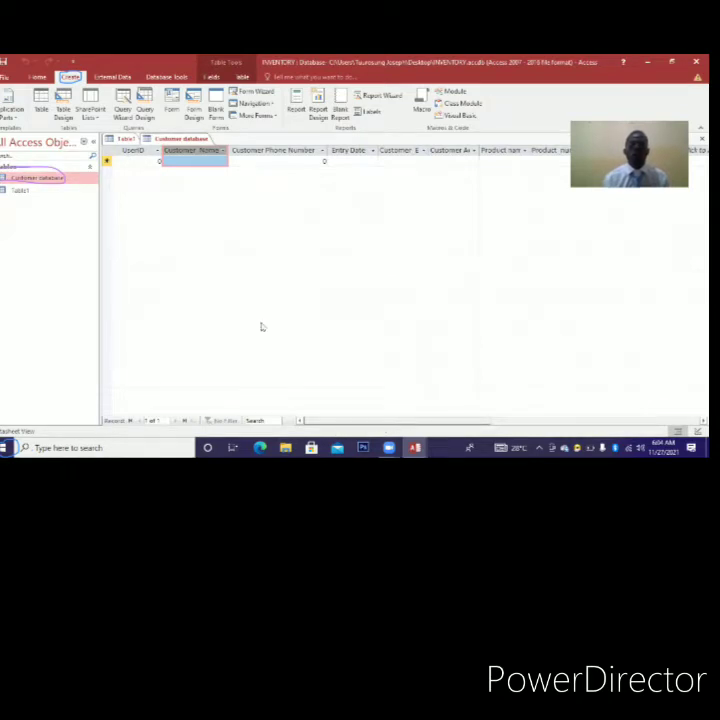
{"action": "scroll", "coordinate": [240, 300], "scroll_direction": "right", "scroll_amount": 5}
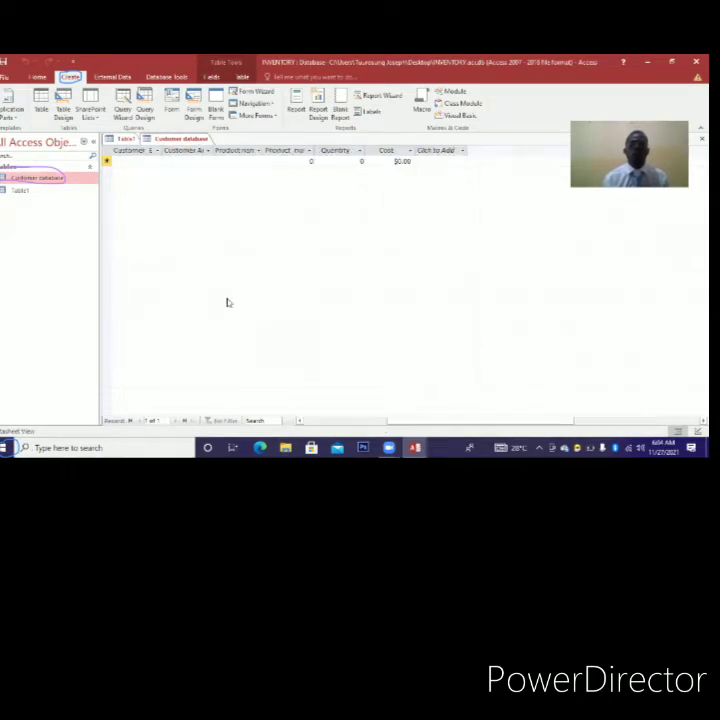
Open the Customer database table in Design View and review the data types available for the Cost field
{"action": "left_click", "coordinate": [410, 151]}
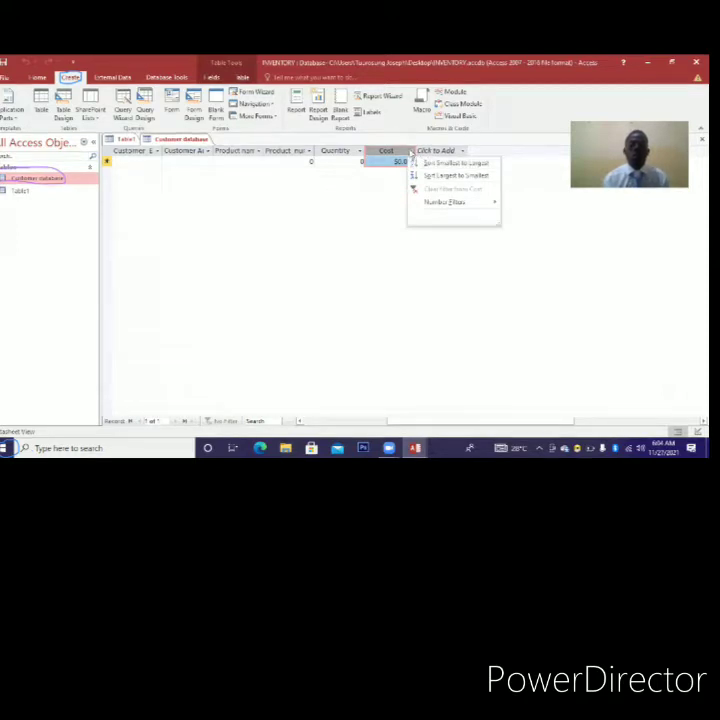
{"action": "right_click", "coordinate": [60, 178]}
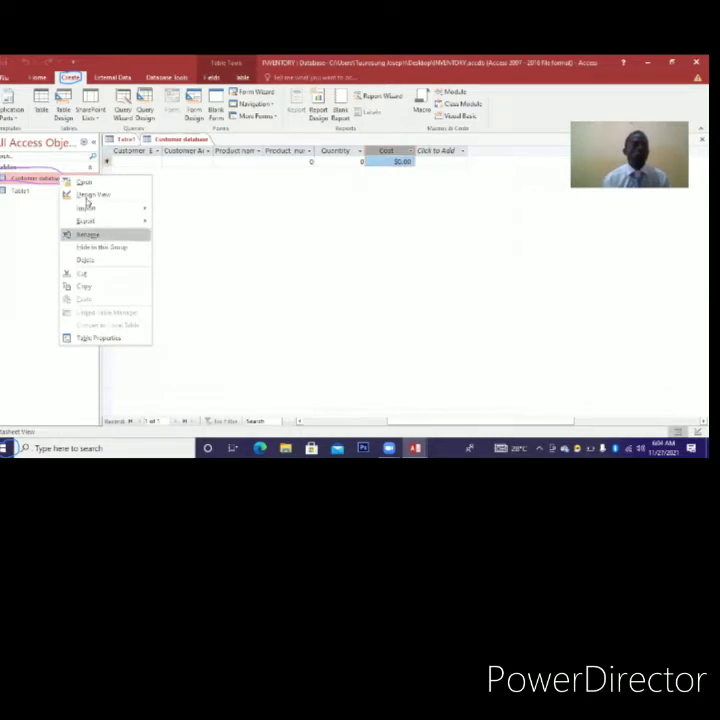
{"action": "left_click", "coordinate": [85, 194]}
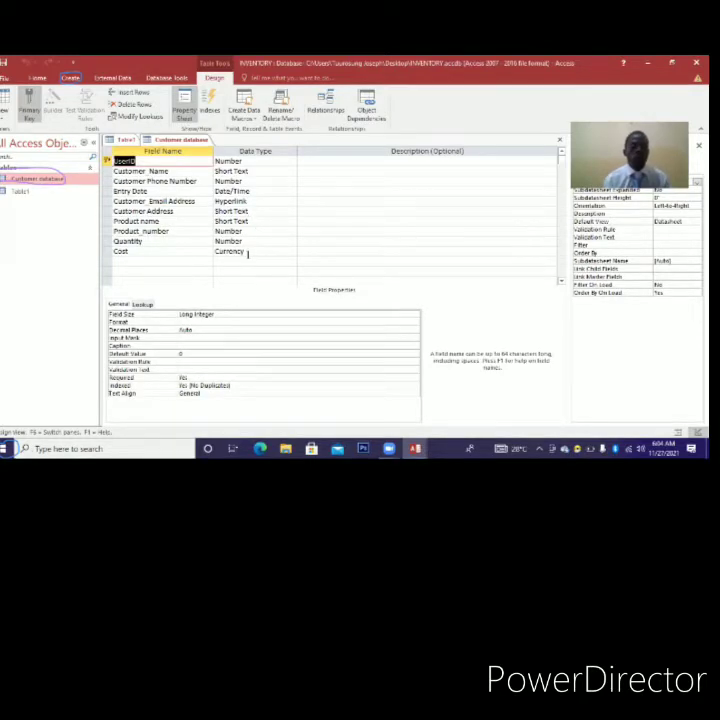
{"action": "left_click", "coordinate": [289, 252]}
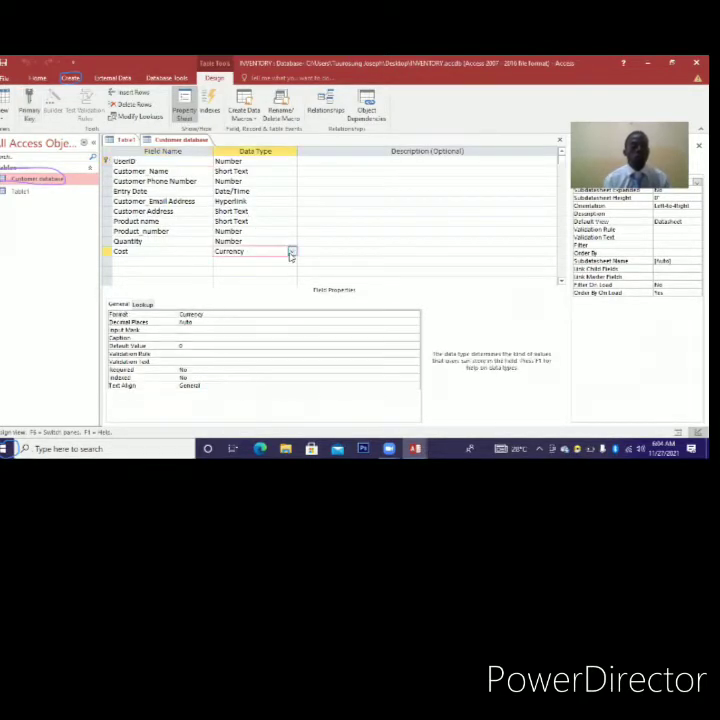
{"action": "left_click", "coordinate": [291, 253]}
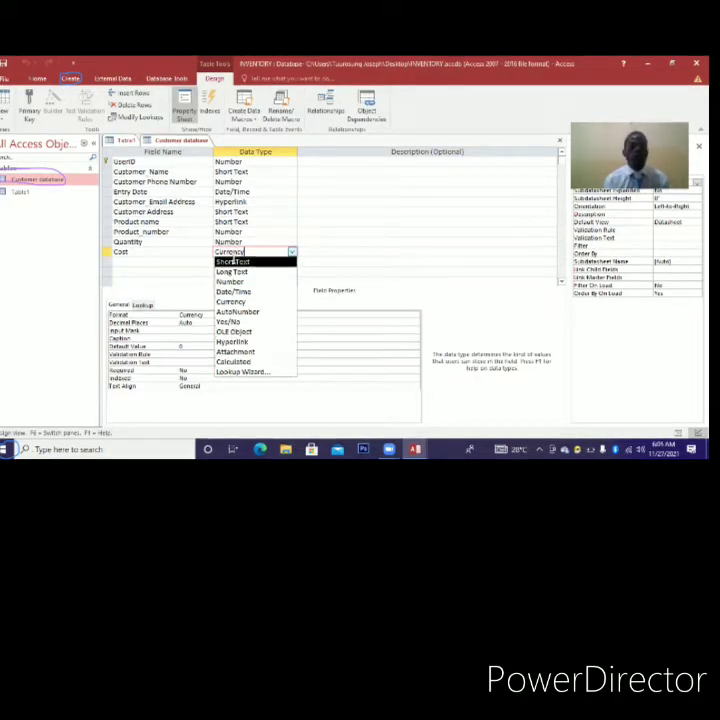
{"action": "left_click", "coordinate": [204, 249]}
{"action": "left_click", "coordinate": [243, 251]}
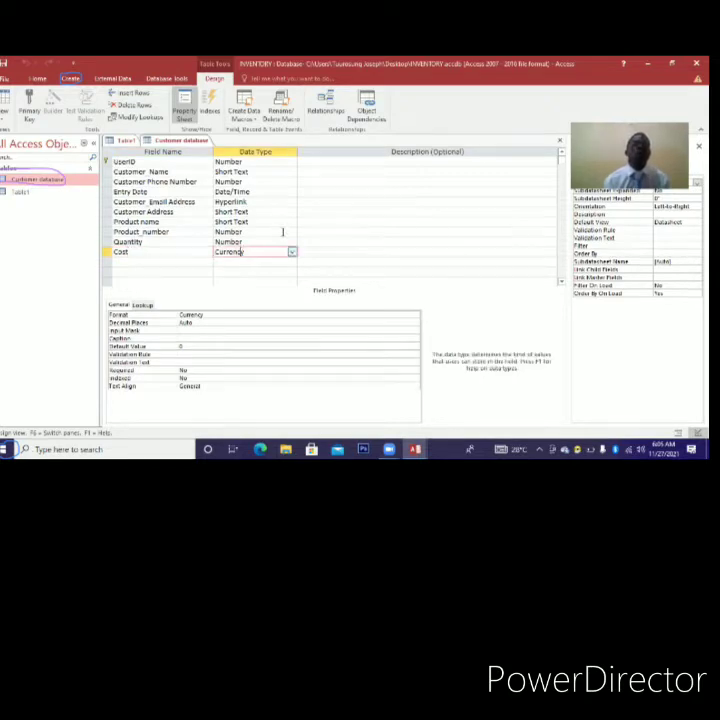
{"action": "left_click", "coordinate": [156, 262]}
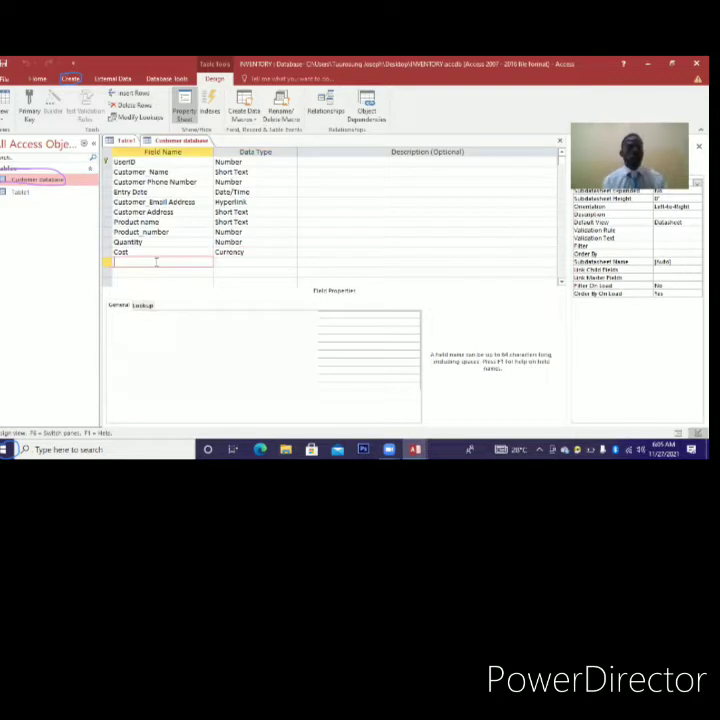
{"action": "key", "text": "Caps_Lock"}
{"action": "type", "text": "C"}
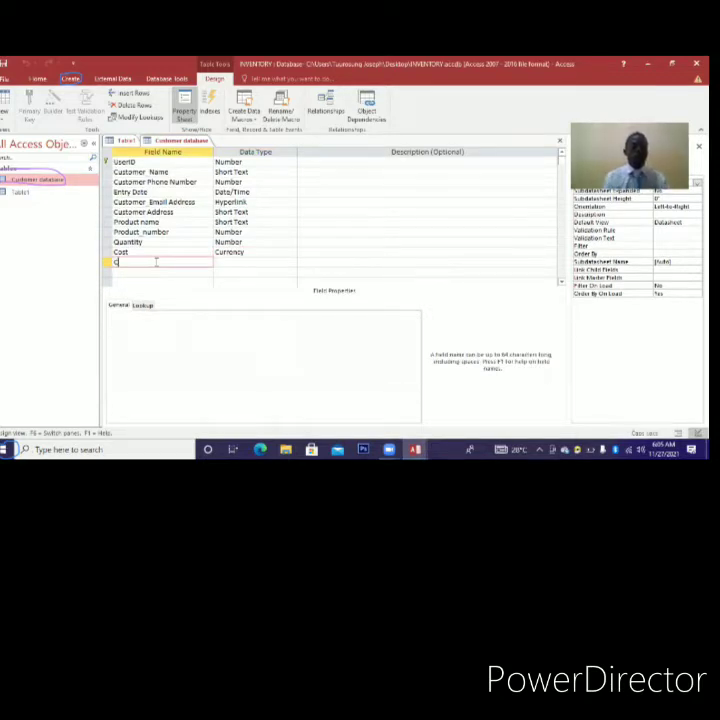
{"action": "key", "text": "Caps_Lock"}
{"action": "type", "text": "u"}
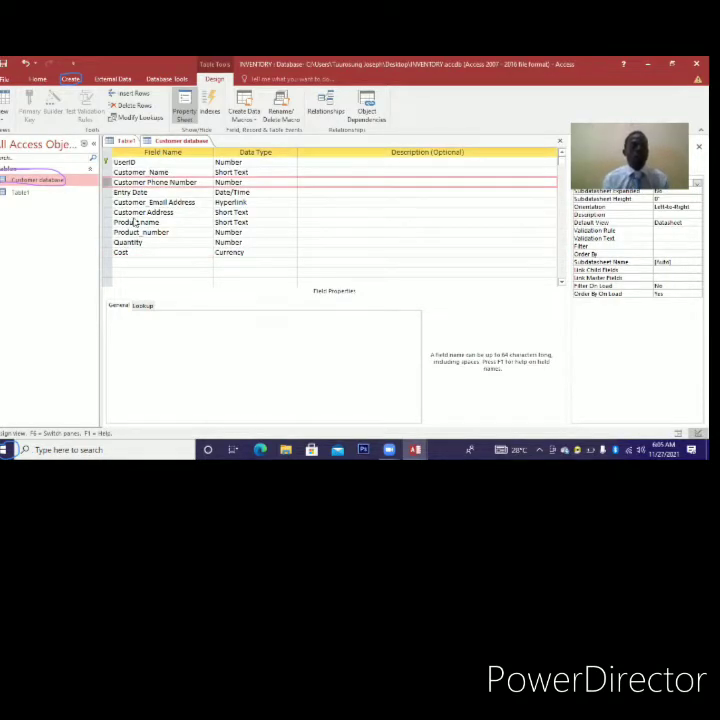
Insert a row above Customer Phone Number and name the new field Customer ID pic
{"action": "right_click", "coordinate": [106, 184]}
{"action": "left_click", "coordinate": [138, 240]}
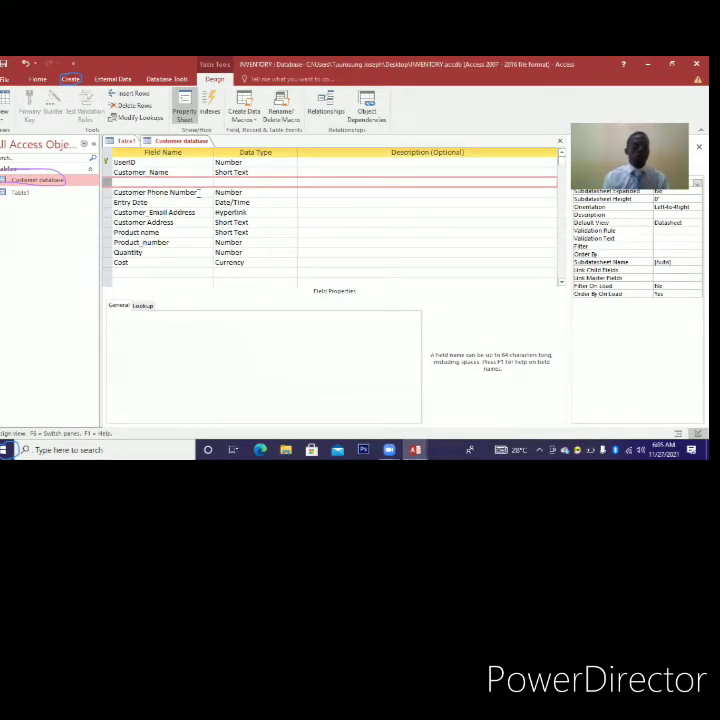
{"action": "left_click", "coordinate": [172, 180]}
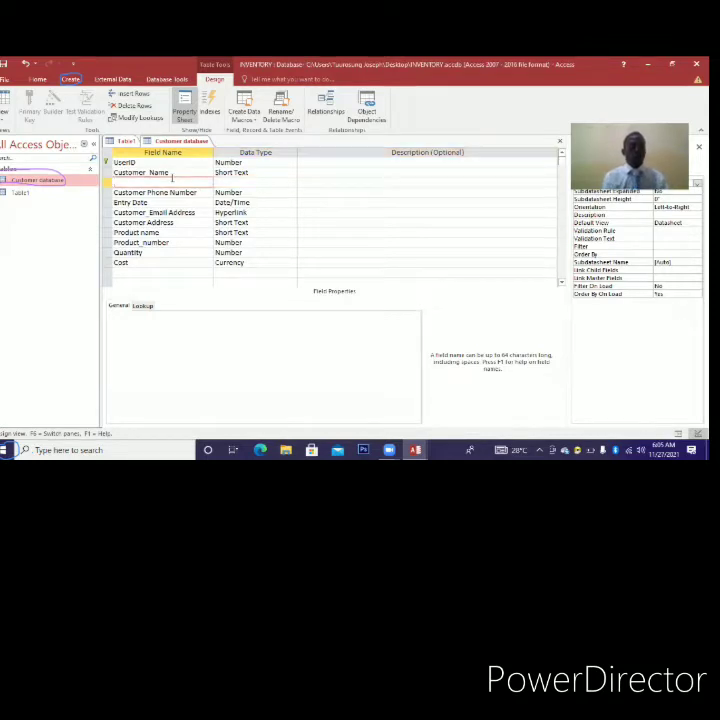
{"action": "type", "text": "Custome"}
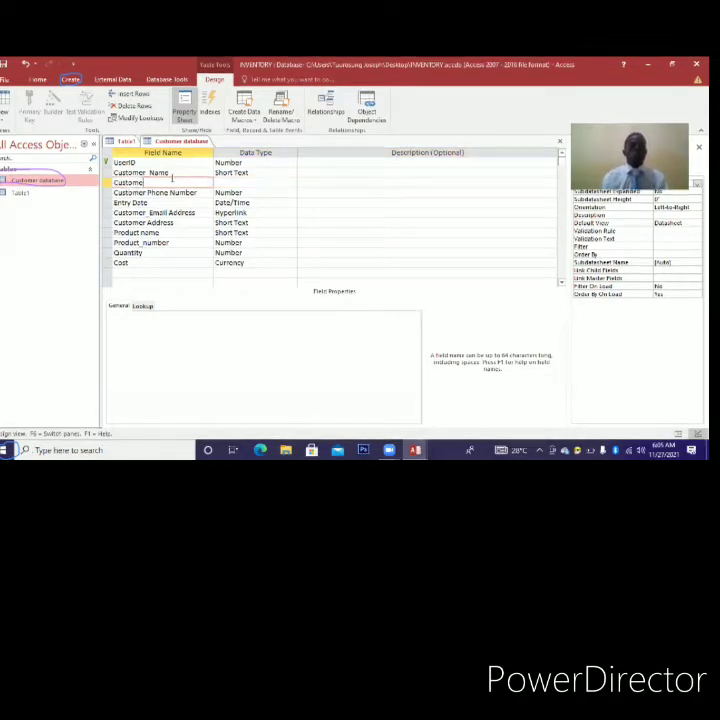
{"action": "type", "text": "r Id"}
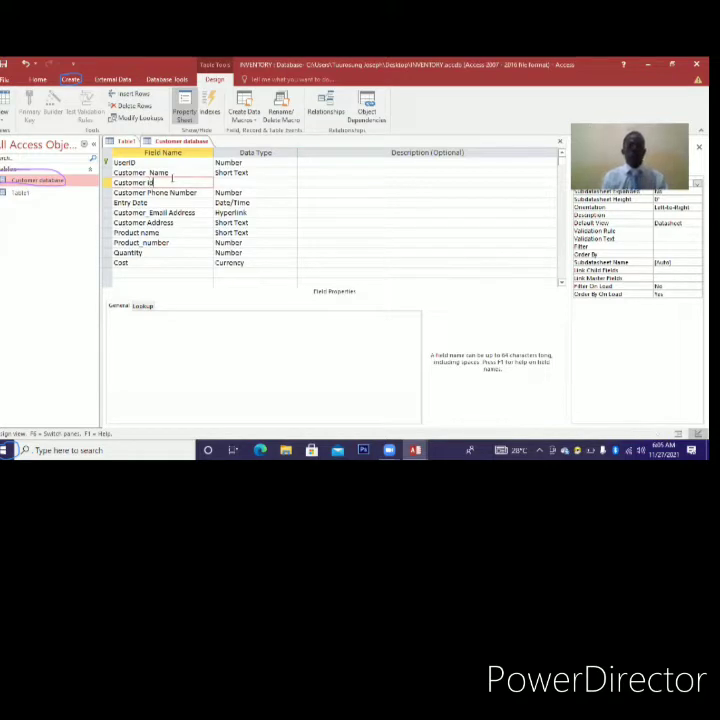
{"action": "key", "text": "BackSpace"}
{"action": "key", "text": "Caps_Lock"}
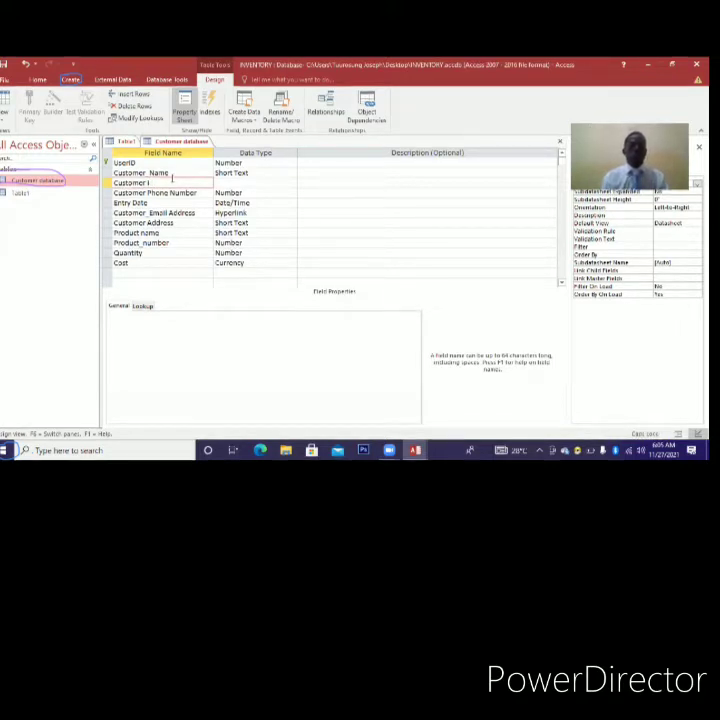
{"action": "type", "text": "D"}
{"action": "key", "text": "Caps_Lock"}
{"action": "type", "text": "p"}
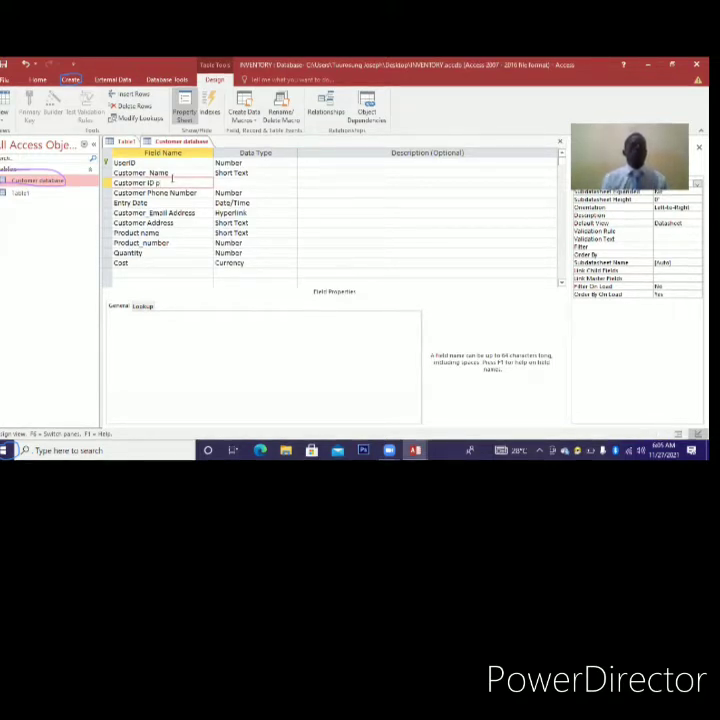
{"action": "type", "text": "ic"}
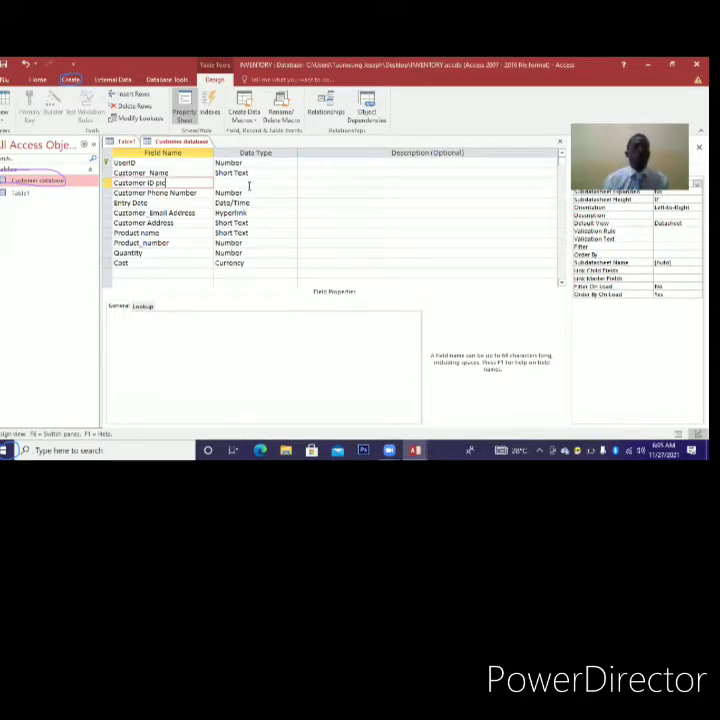
Set the Customer ID pic field's data type to Attachment and close the table, saving its design changes
{"action": "left_click", "coordinate": [288, 183]}
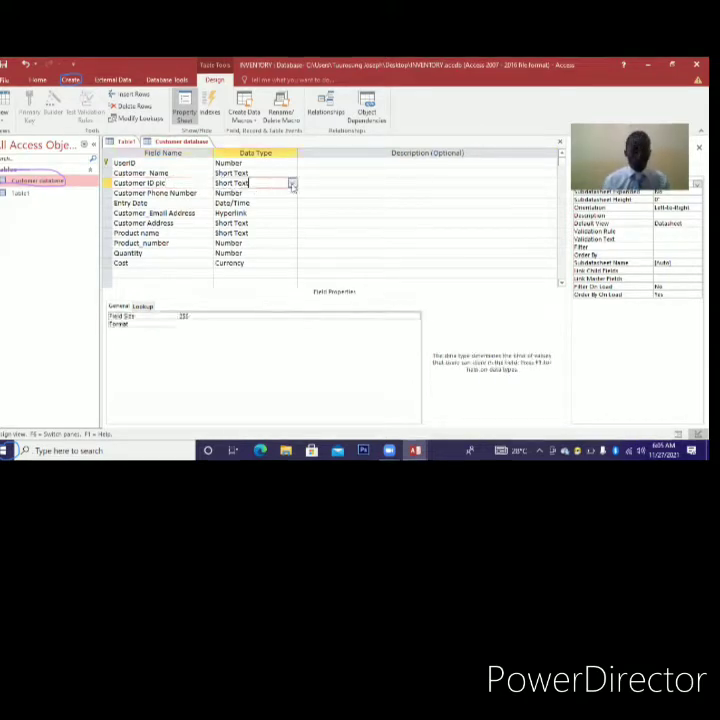
{"action": "left_click", "coordinate": [292, 184]}
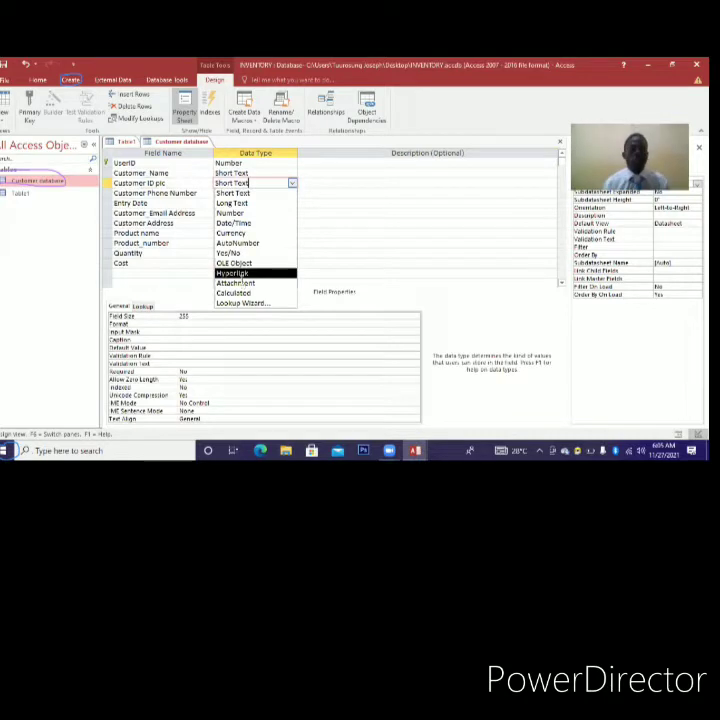
{"action": "left_click", "coordinate": [240, 283]}
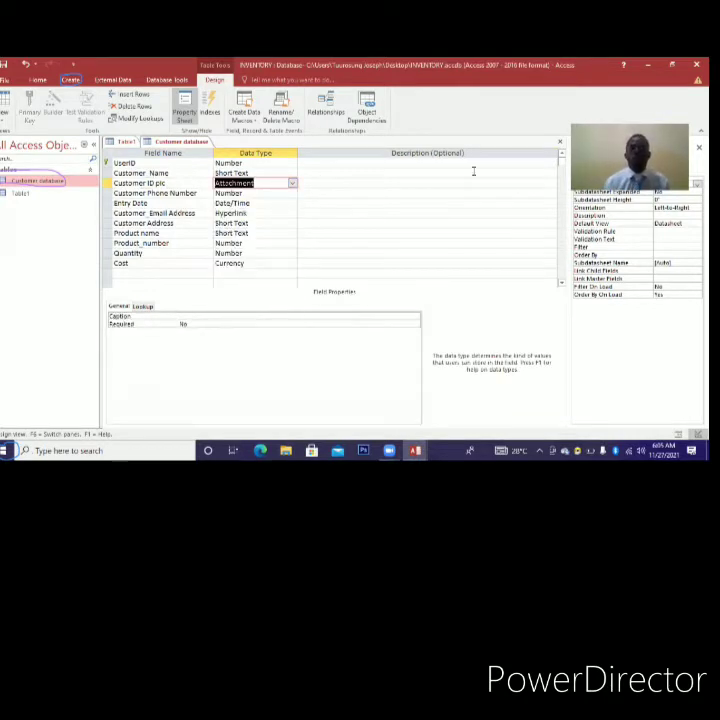
{"action": "left_click", "coordinate": [559, 144]}
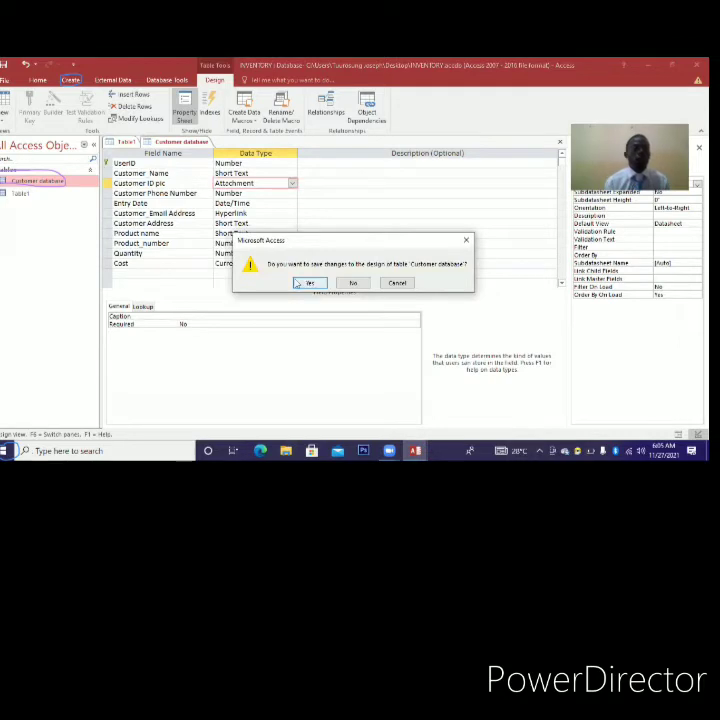
{"action": "left_click", "coordinate": [298, 283]}
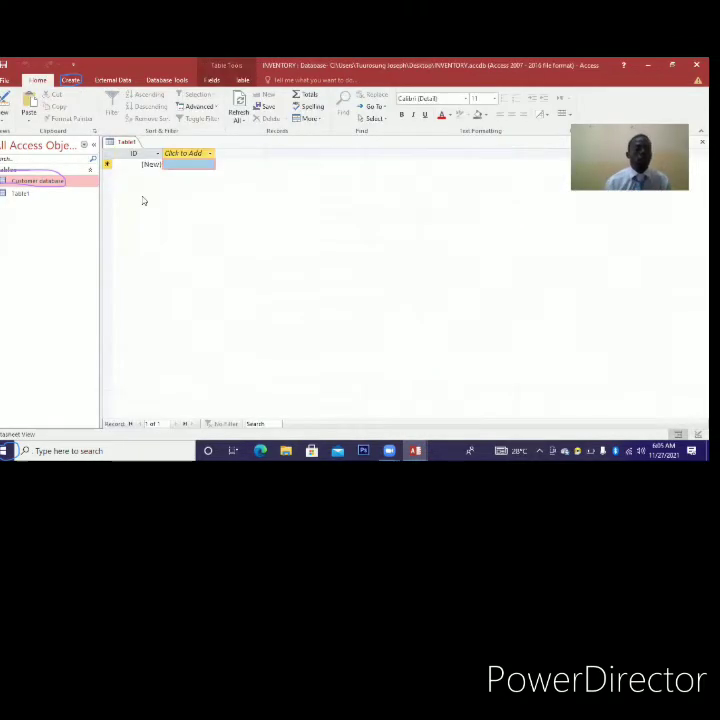
Try to create a form with the Form Wizard, and open and close a blank form in Form Design
{"action": "left_click", "coordinate": [72, 80]}
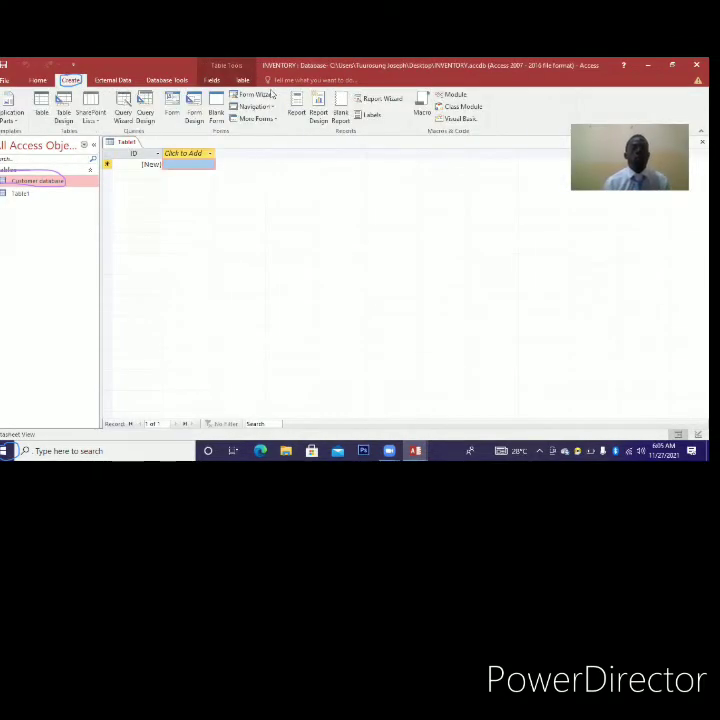
{"action": "left_click", "coordinate": [266, 95]}
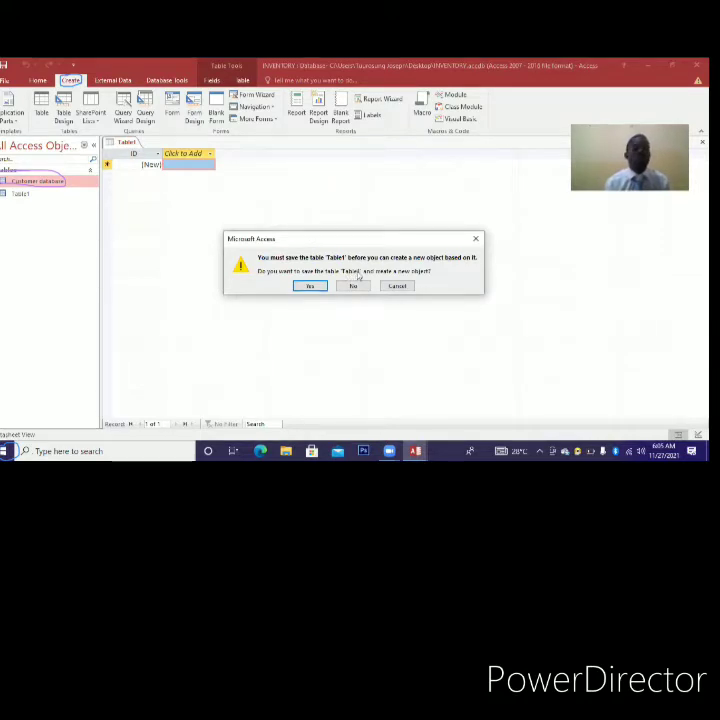
{"action": "left_click", "coordinate": [475, 240]}
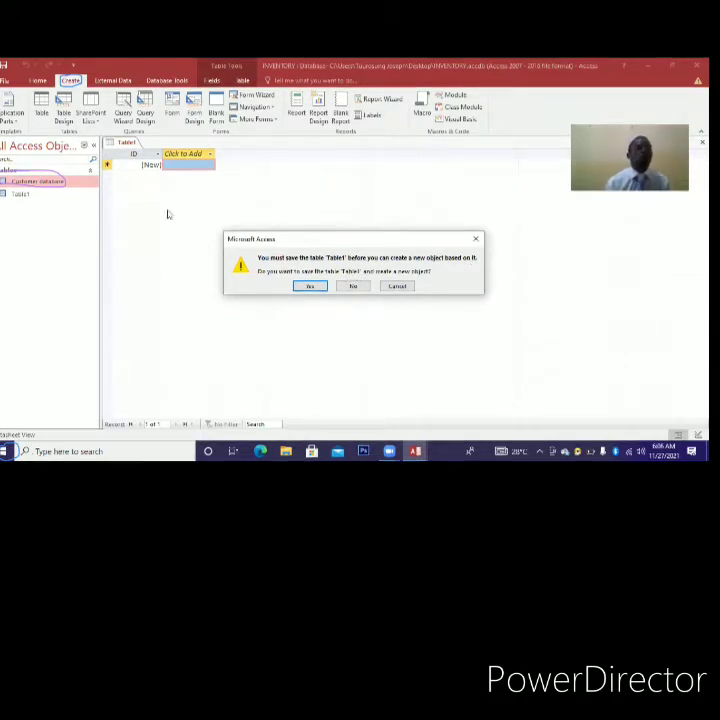
{"action": "right_click", "coordinate": [20, 195]}
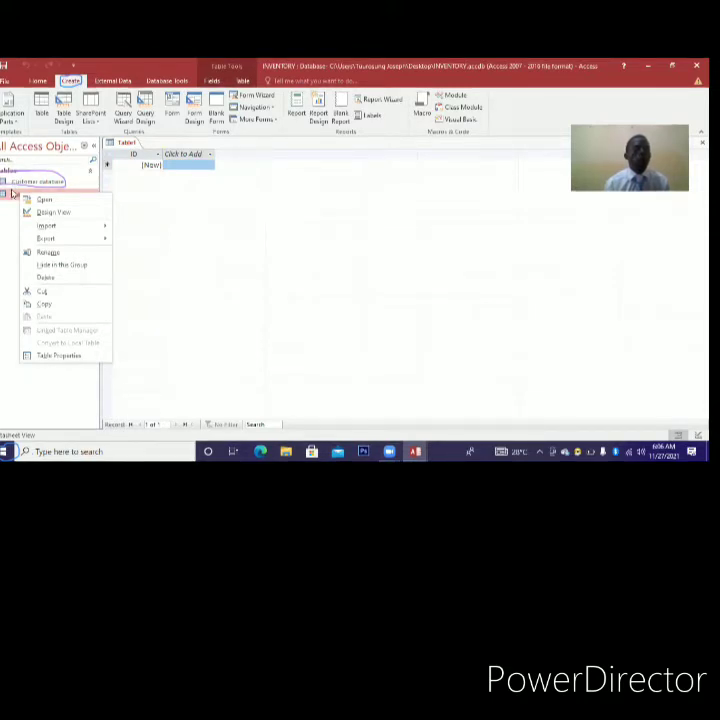
{"action": "left_click", "coordinate": [12, 191]}
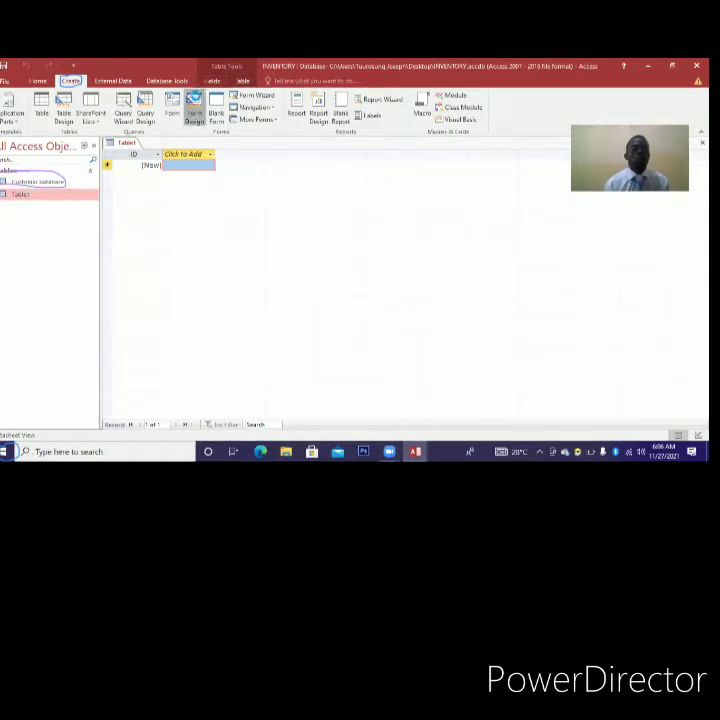
{"action": "left_click", "coordinate": [194, 113]}
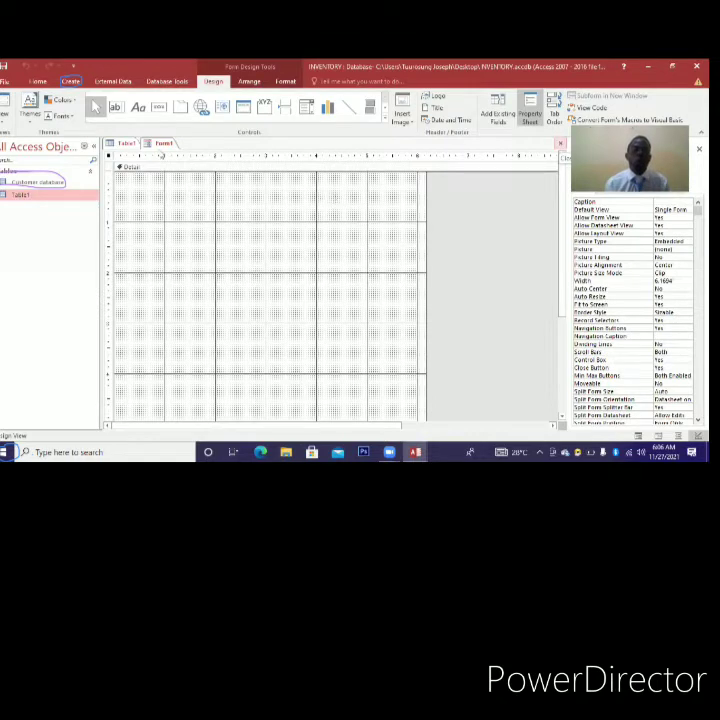
{"action": "left_click", "coordinate": [561, 147]}
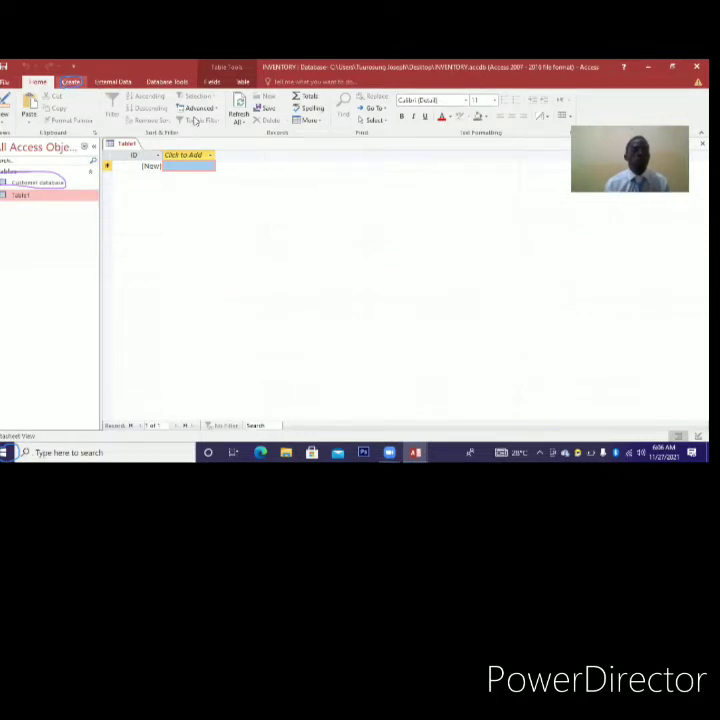
Start the Form Wizard and save the open Table1 under the table name Customer
{"action": "left_click", "coordinate": [70, 81]}
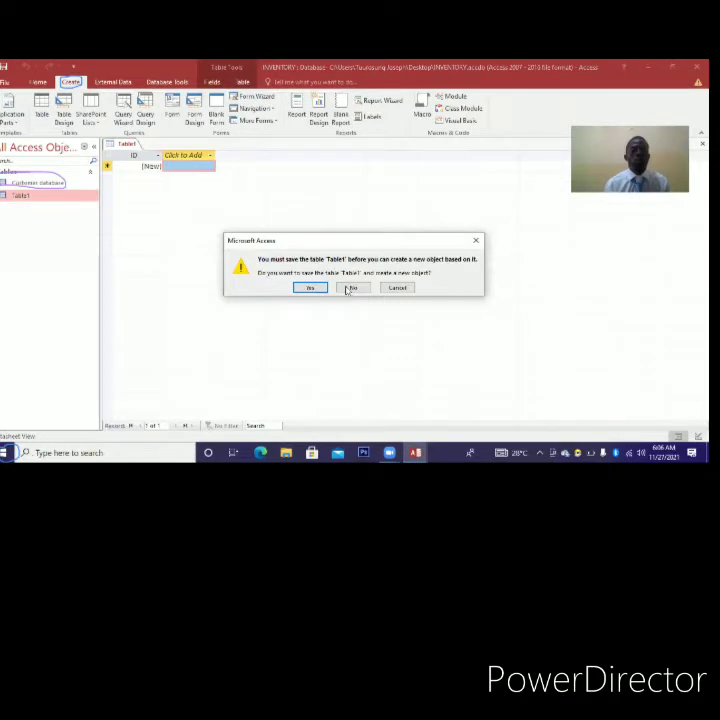
{"action": "left_click", "coordinate": [352, 287]}
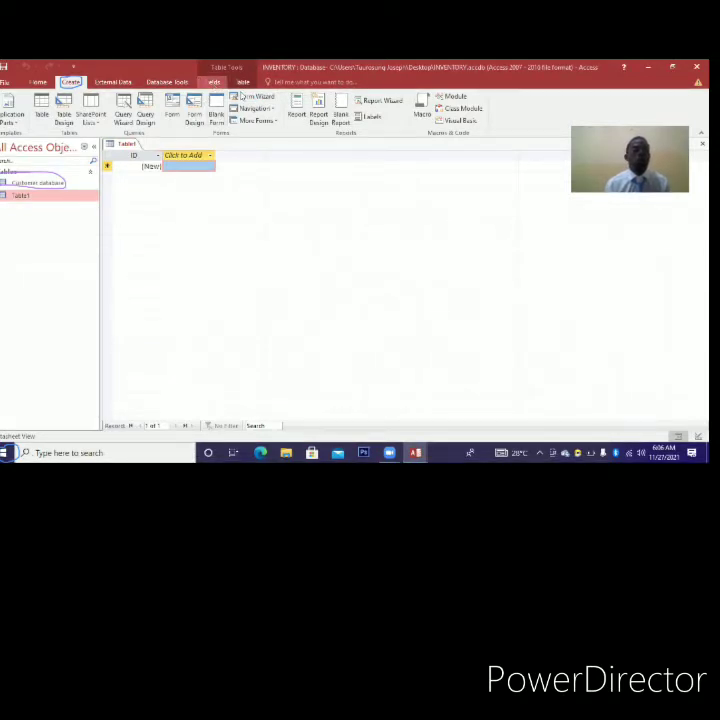
{"action": "left_click", "coordinate": [248, 98]}
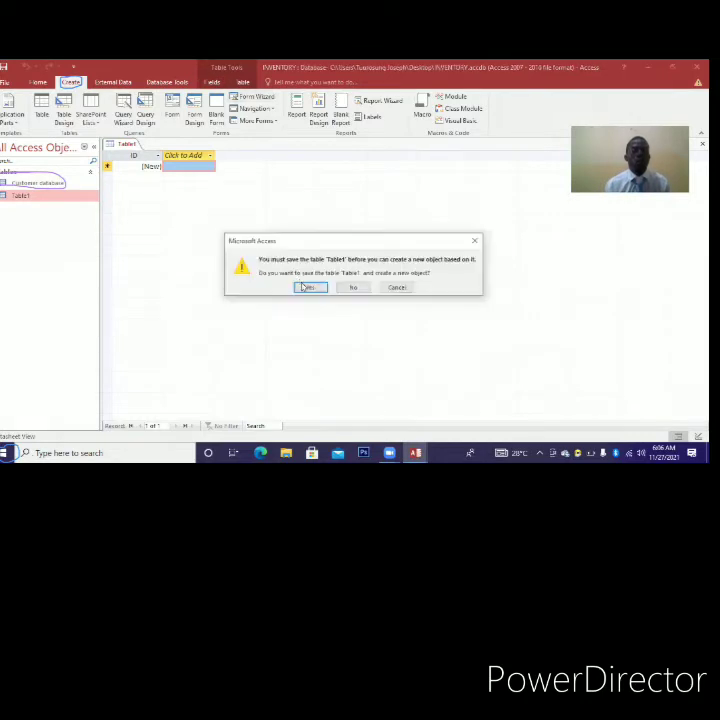
{"action": "key", "text": "Return"}
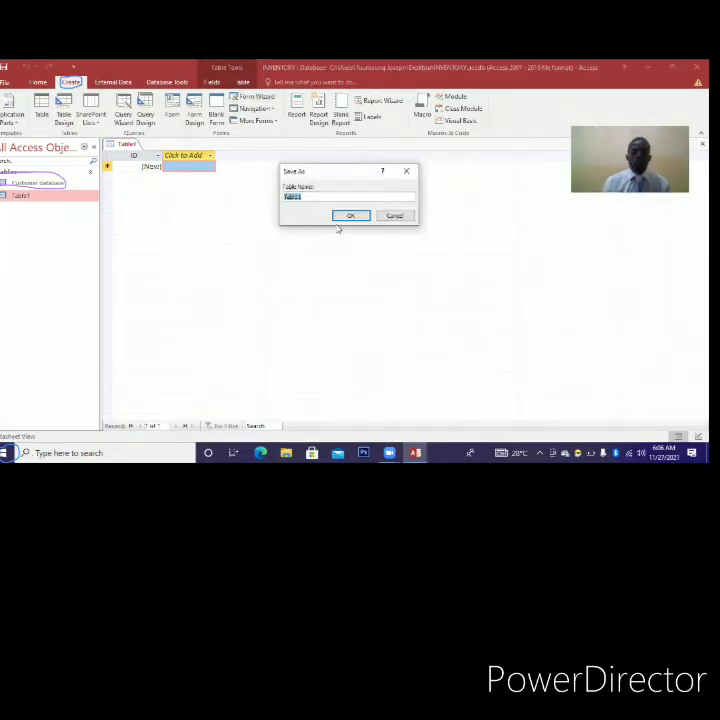
{"action": "key", "text": "BackSpace"}
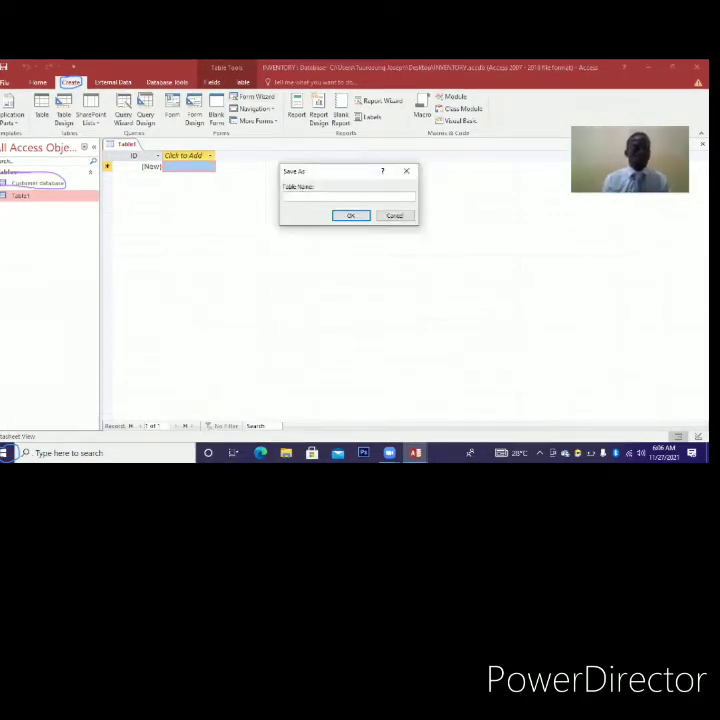
{"action": "key", "text": "Caps_Lock"}
{"action": "type", "text": "C"}
{"action": "key", "text": "Caps_Lock"}
{"action": "type", "text": "ustomer"}
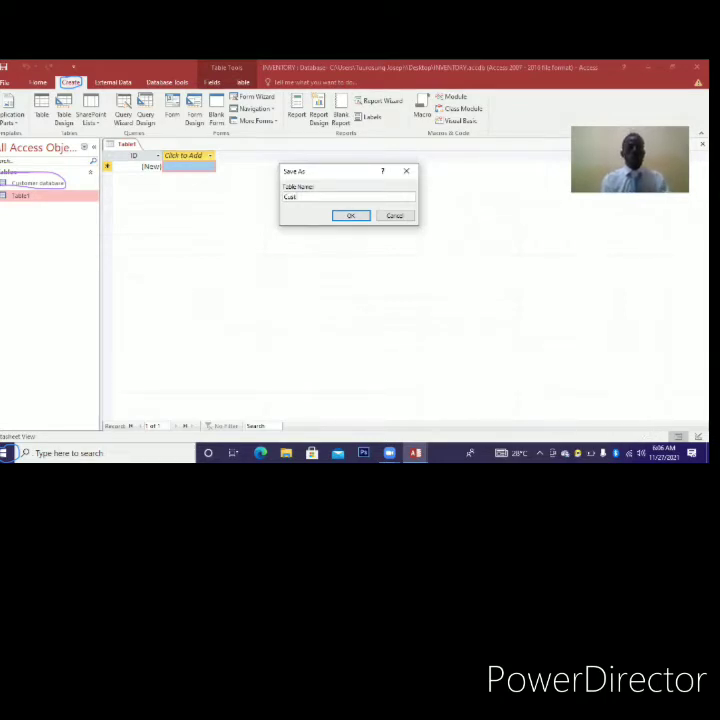
{"action": "left_click", "coordinate": [350, 215]}
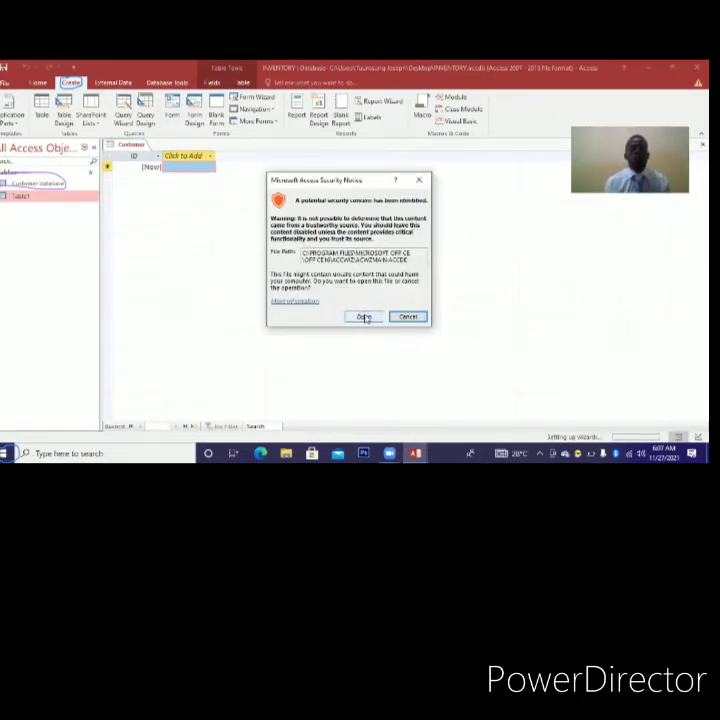
Allow the Form Wizard to open, choose the Customer database table as the form's source, and review its available fields
{"action": "left_click", "coordinate": [365, 317]}
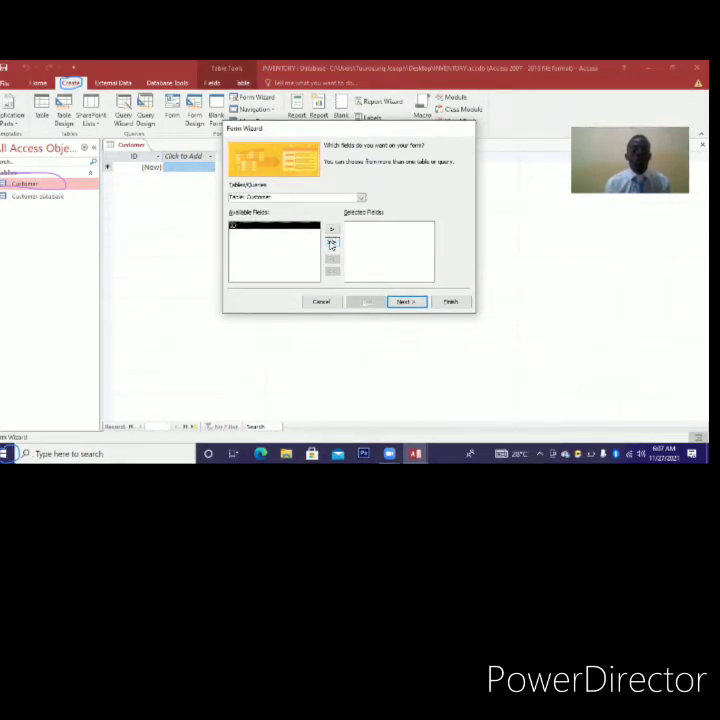
{"action": "left_click", "coordinate": [361, 198]}
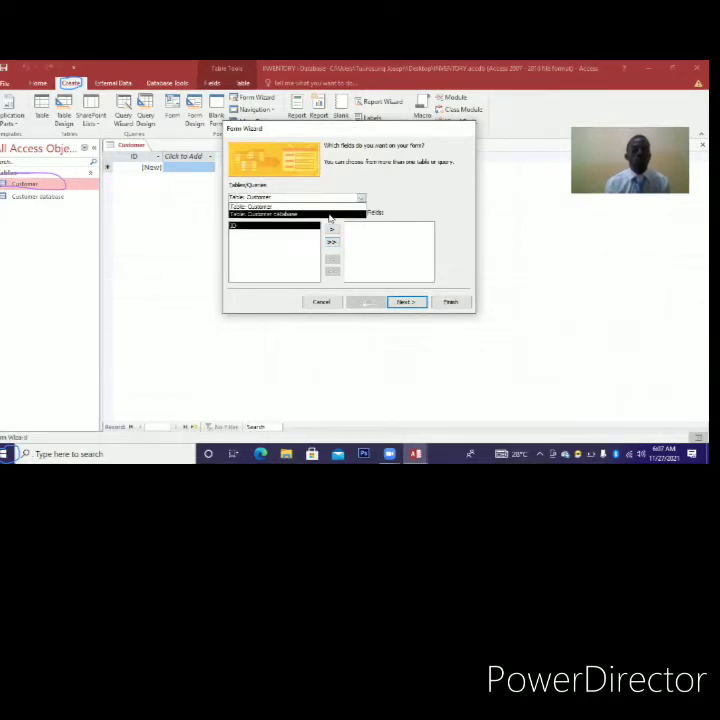
{"action": "left_click", "coordinate": [330, 214]}
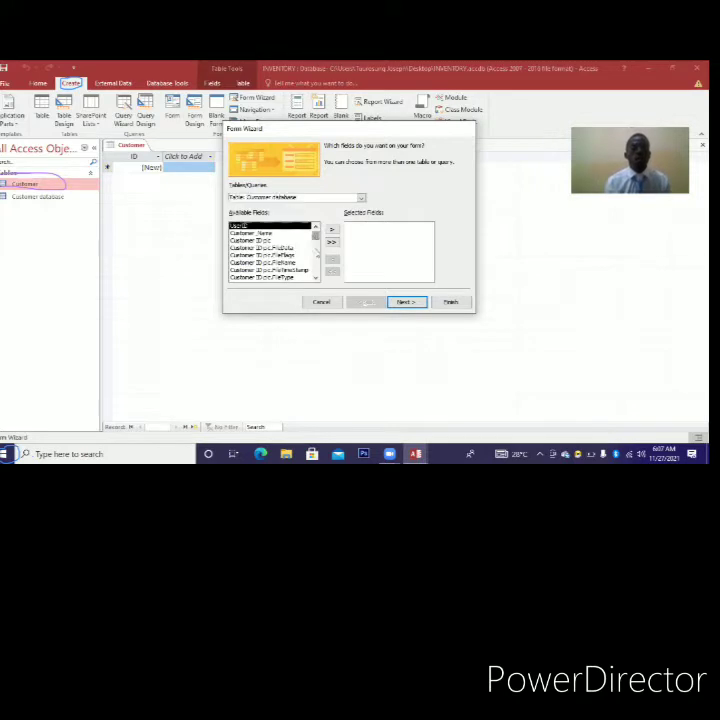
{"action": "scroll", "coordinate": [315, 247], "scroll_direction": "down", "scroll_amount": 1}
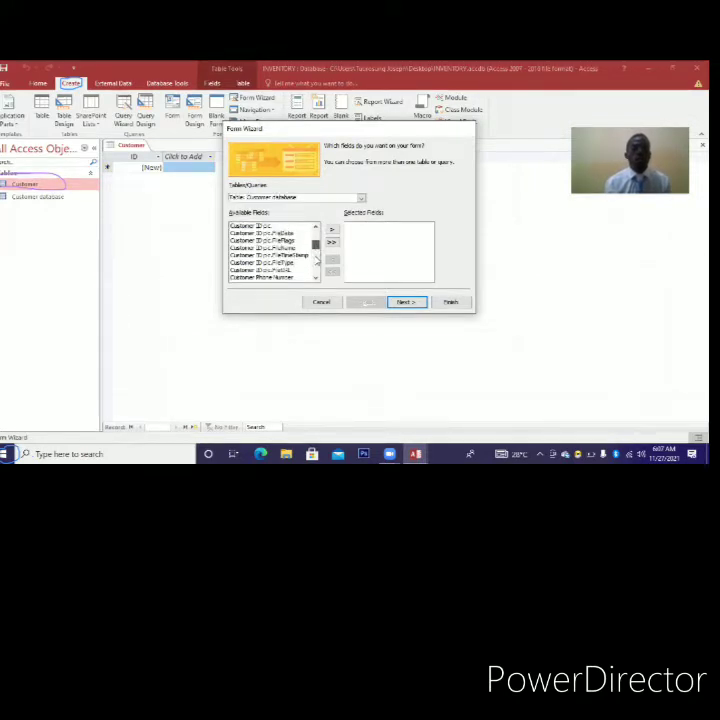
{"action": "scroll", "coordinate": [315, 250], "scroll_direction": "down", "scroll_amount": 1}
{"action": "left_click_drag", "start_coordinate": [316, 257], "coordinate": [316, 235]}
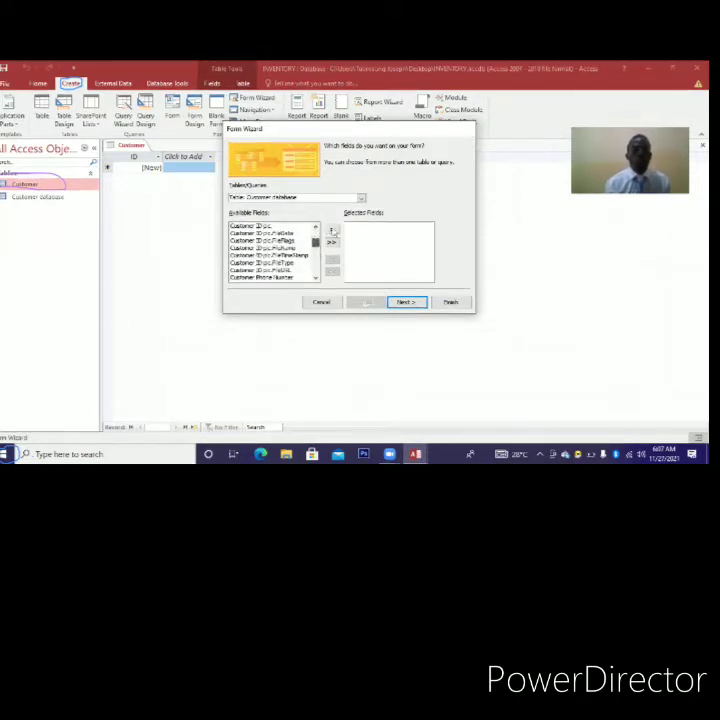
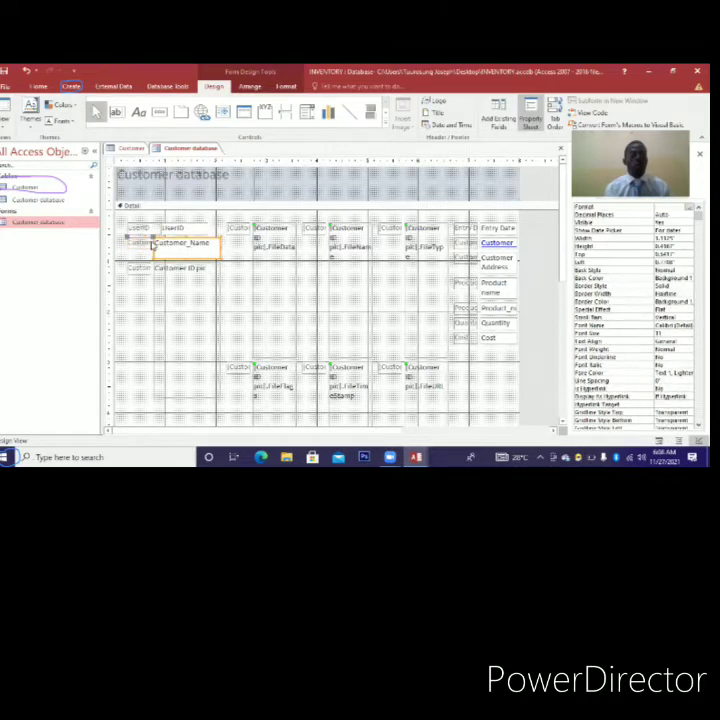
Narrow the Customer_Name text box from its left edge and widen the form to about 8.6 inches
{"action": "left_click", "coordinate": [157, 243]}
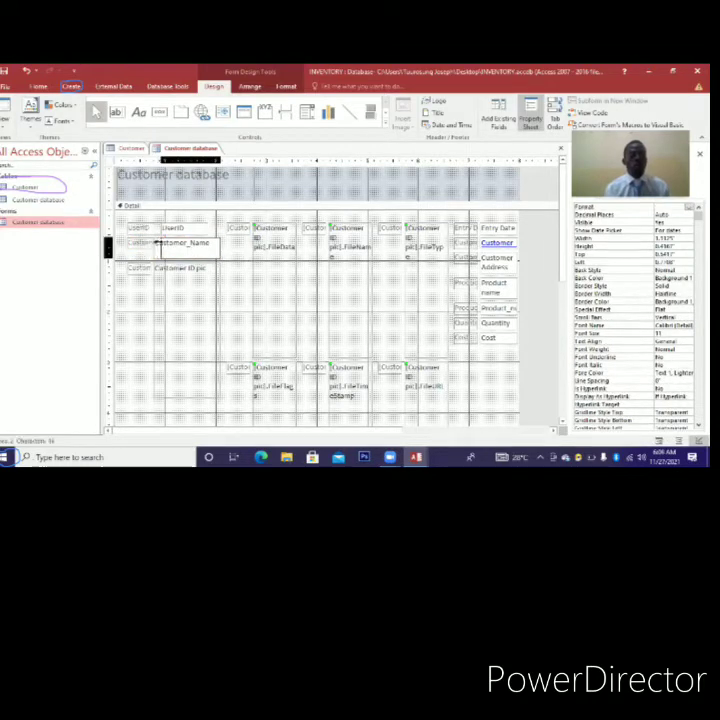
{"action": "key", "text": "Escape"}
{"action": "left_click", "coordinate": [142, 270]}
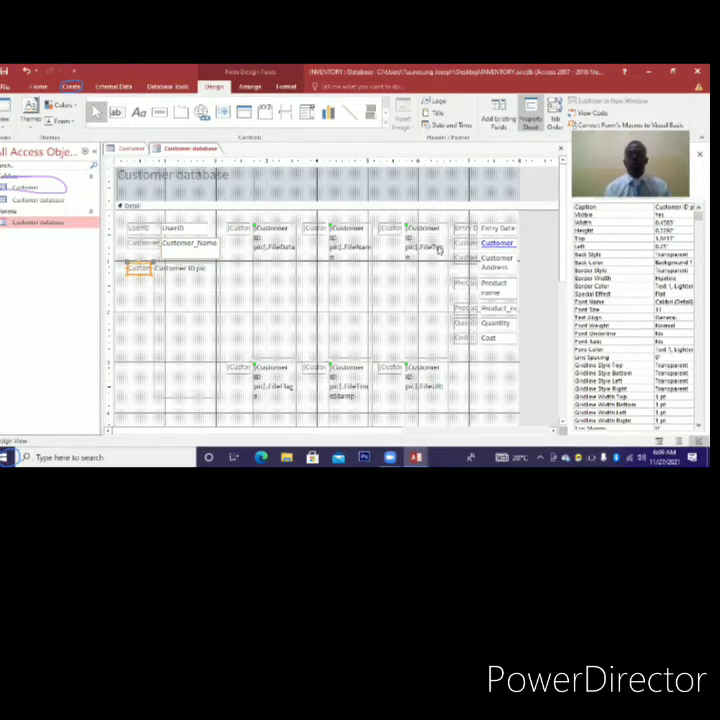
{"action": "left_click", "coordinate": [541, 262]}
{"action": "left_click_drag", "start_coordinate": [547, 262], "coordinate": [548, 262]}
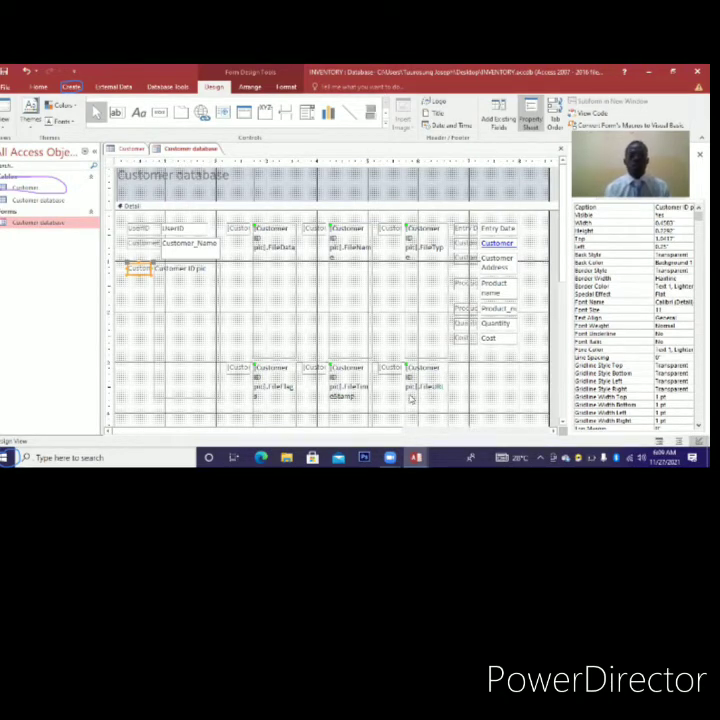
Try moving the Customer ID pic FileTimeStamp control beside the Cost field, and undo the move
{"action": "left_click_drag", "start_coordinate": [358, 410], "coordinate": [503, 385]}
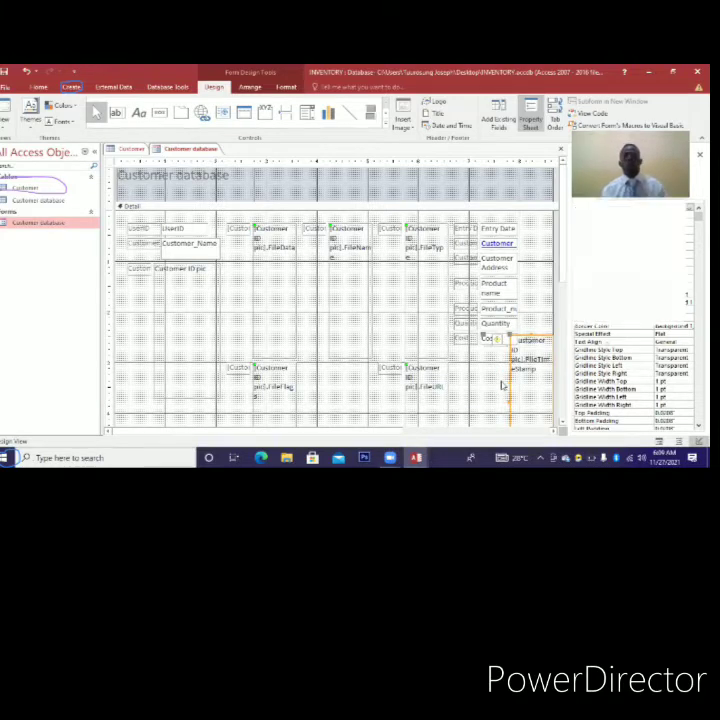
{"action": "key", "text": "ctrl+z"}
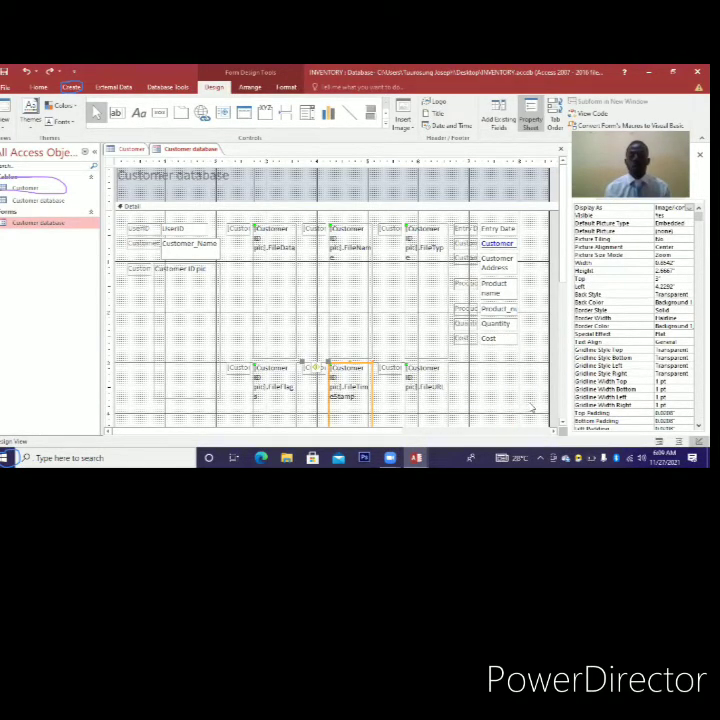
{"action": "key", "text": "Delete"}
Select all controls in the Detail section, set their font color to standard purple and make the text bold
{"action": "left_click_drag", "start_coordinate": [108, 405], "coordinate": [121, 218]}
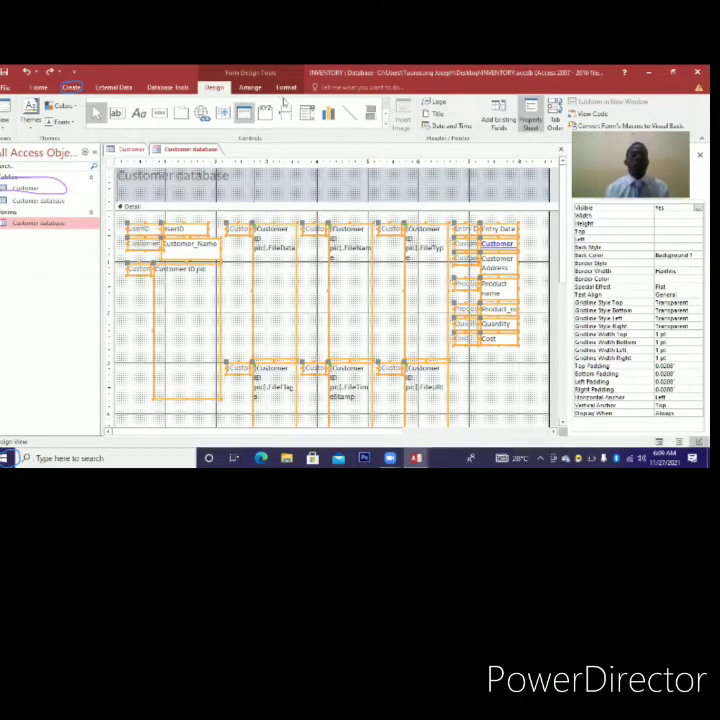
{"action": "scroll", "coordinate": [165, 130], "scroll_direction": "down", "scroll_amount": 2}
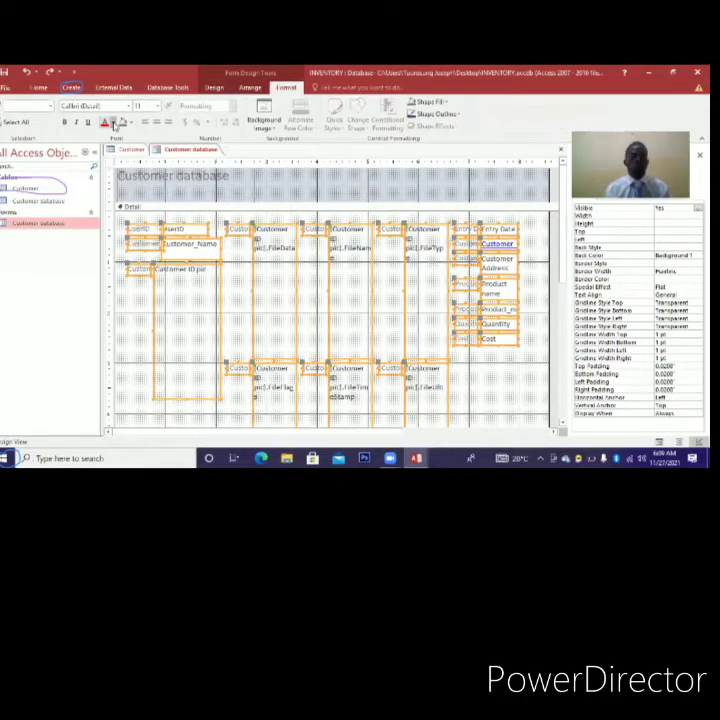
{"action": "left_click", "coordinate": [113, 123]}
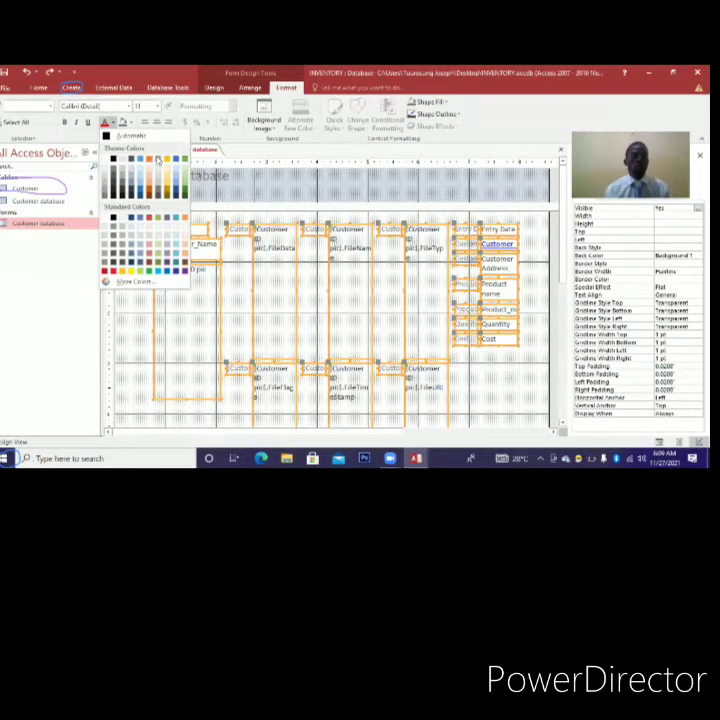
{"action": "left_click", "coordinate": [138, 158]}
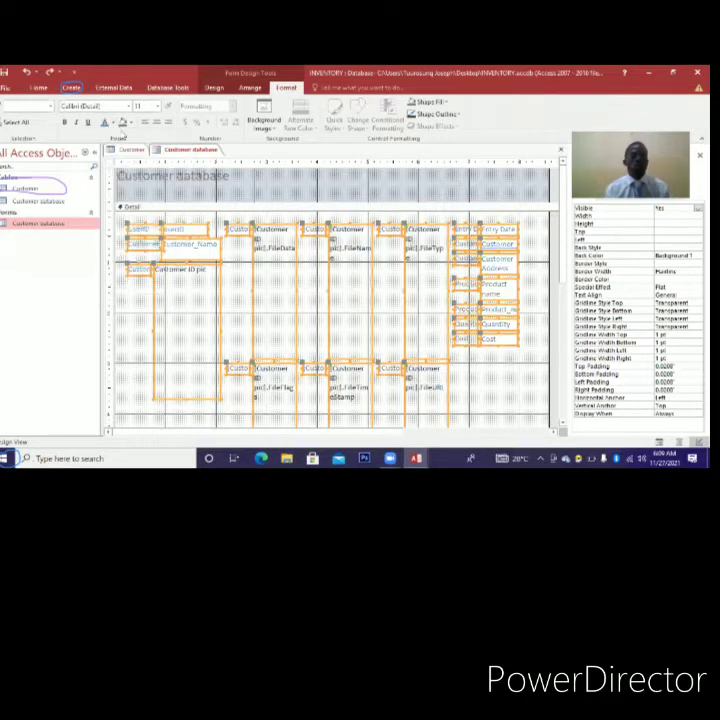
{"action": "left_click", "coordinate": [114, 124]}
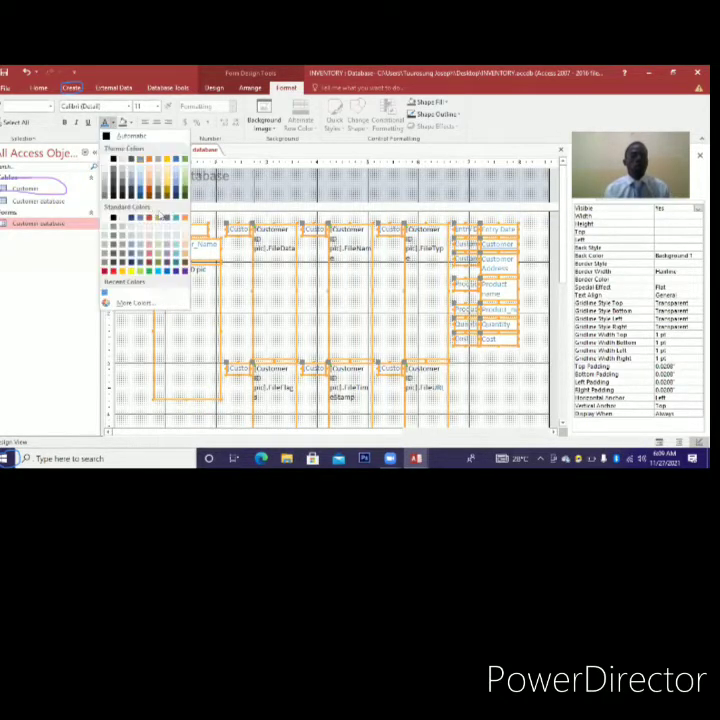
{"action": "left_click", "coordinate": [184, 272]}
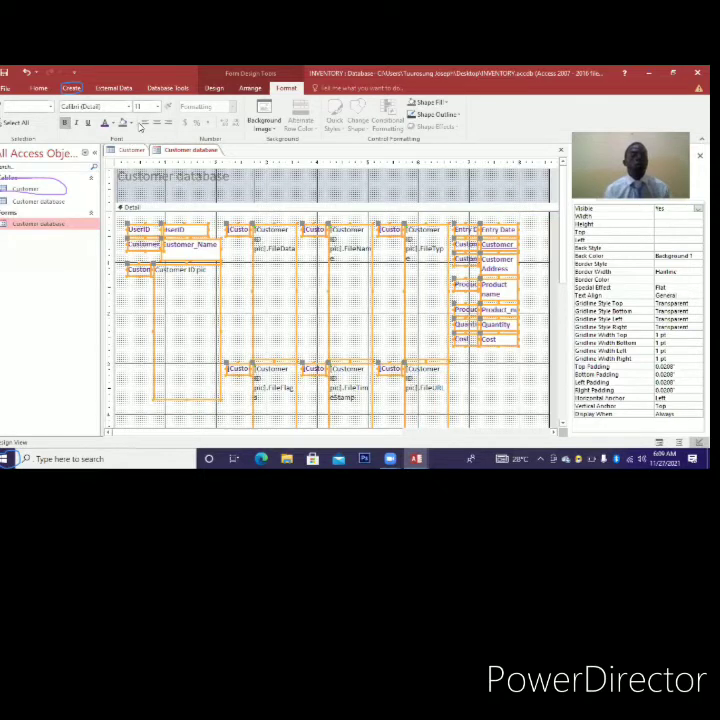
Set the selected Detail controls' font size to 12 and their background color to white
{"action": "left_click", "coordinate": [157, 107]}
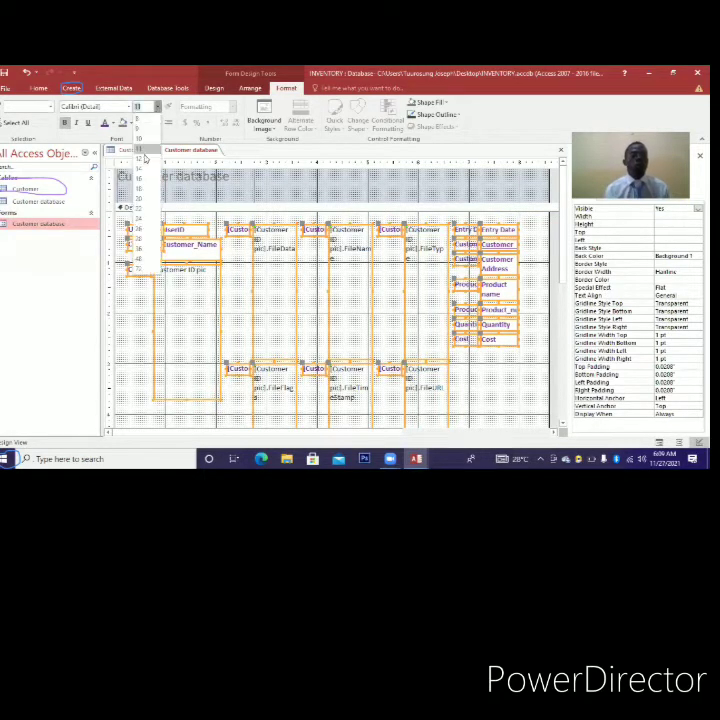
{"action": "left_click", "coordinate": [142, 160]}
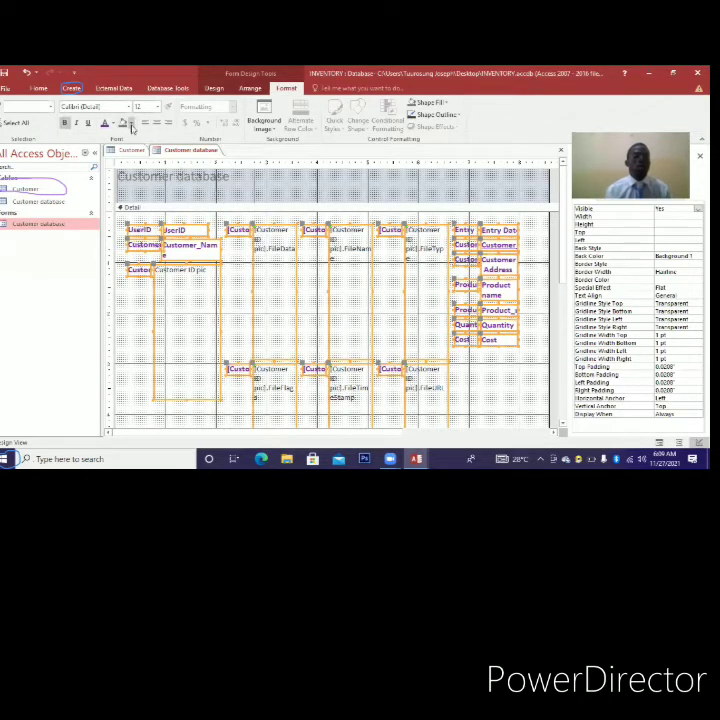
{"action": "left_click", "coordinate": [129, 123]}
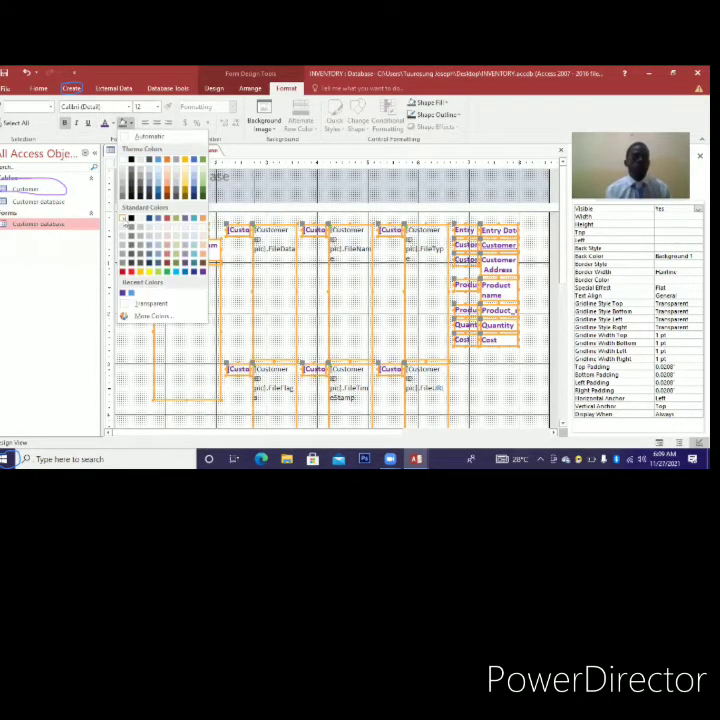
{"action": "left_click", "coordinate": [123, 218]}
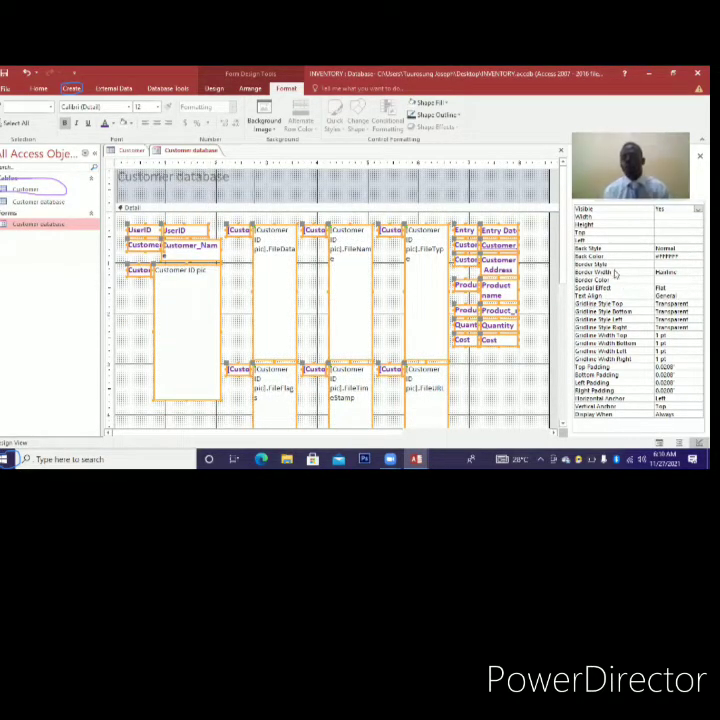
Set the border style of the selected Detail controls to Solid
{"action": "left_click", "coordinate": [660, 264]}
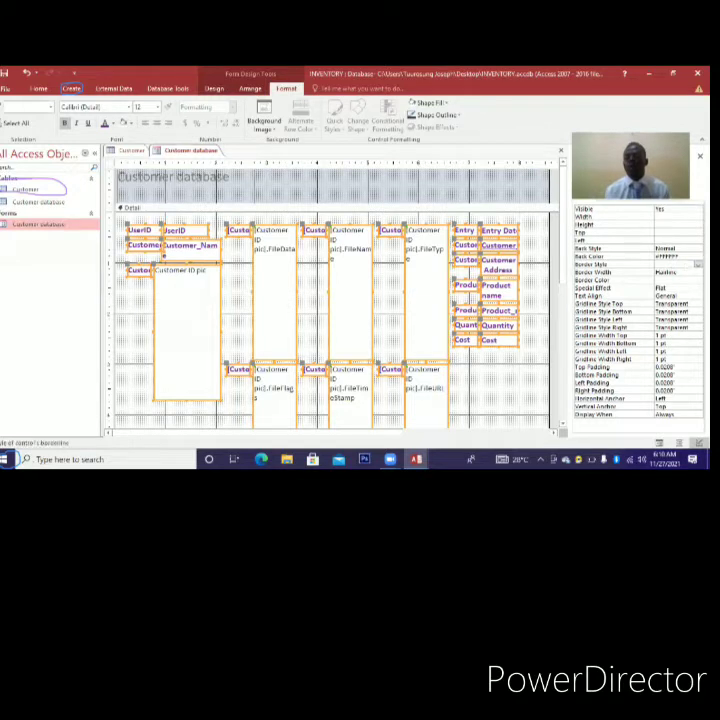
{"action": "left_click", "coordinate": [697, 264]}
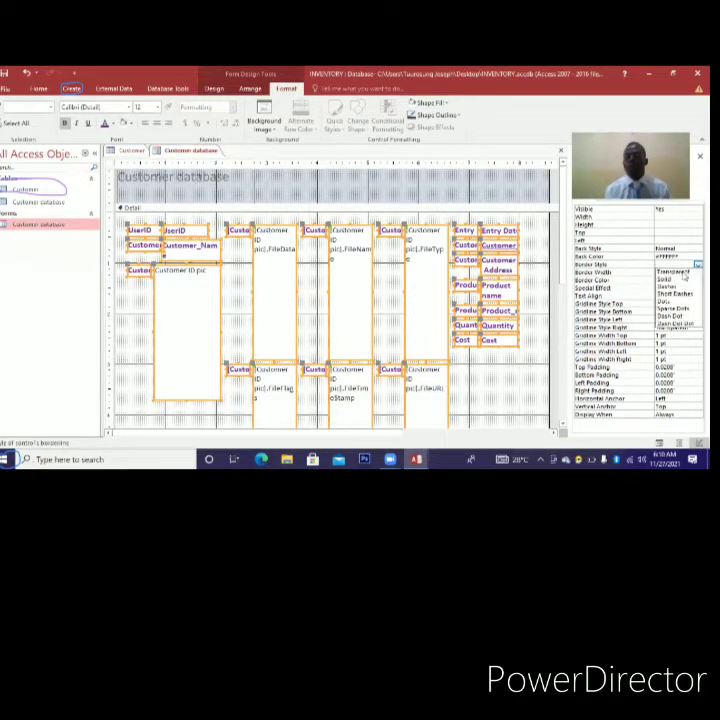
{"action": "left_click", "coordinate": [684, 272]}
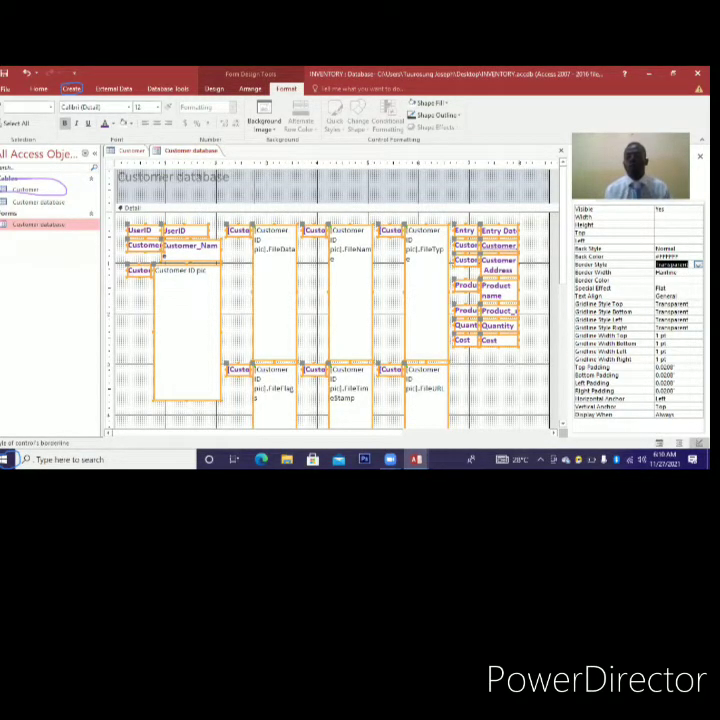
{"action": "left_click", "coordinate": [697, 264]}
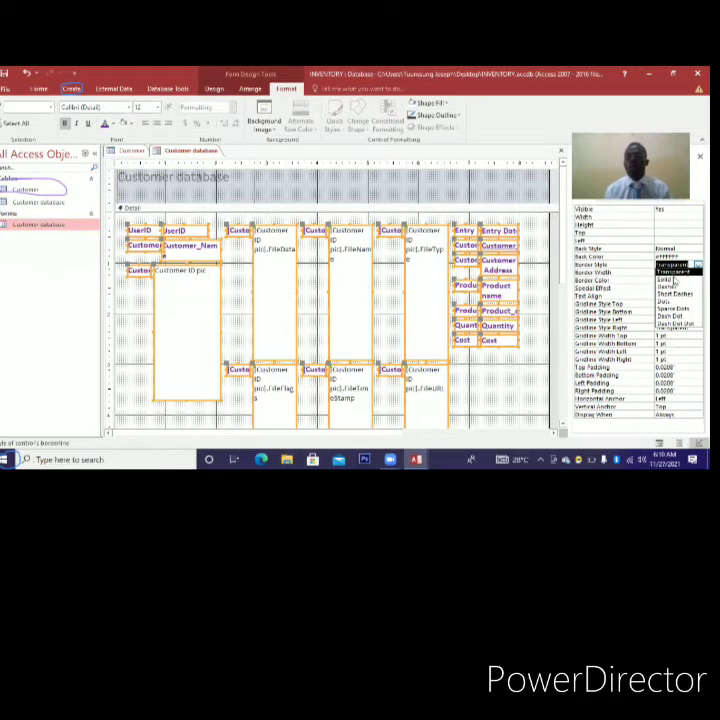
{"action": "left_click", "coordinate": [675, 281]}
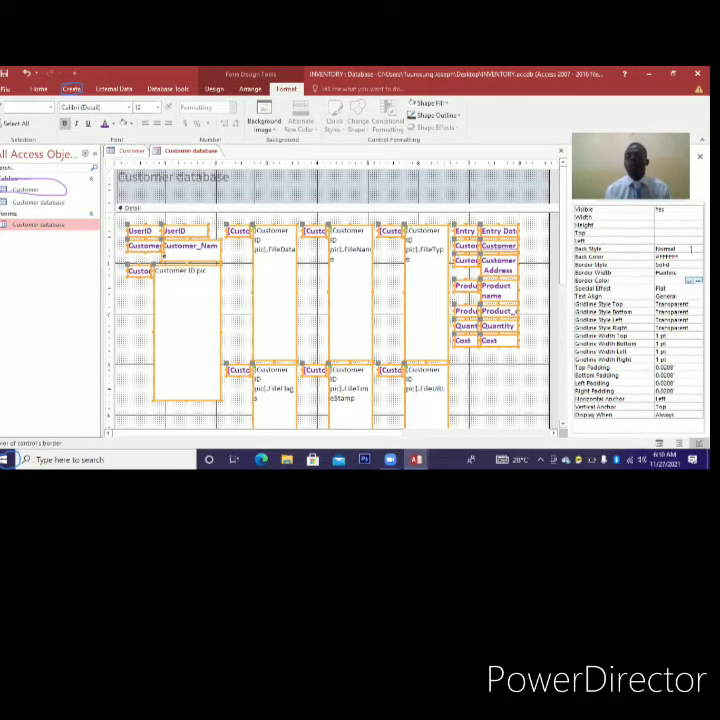
Try the Transparent back style on the selected Detail controls and return it to Normal
{"action": "left_click", "coordinate": [697, 249]}
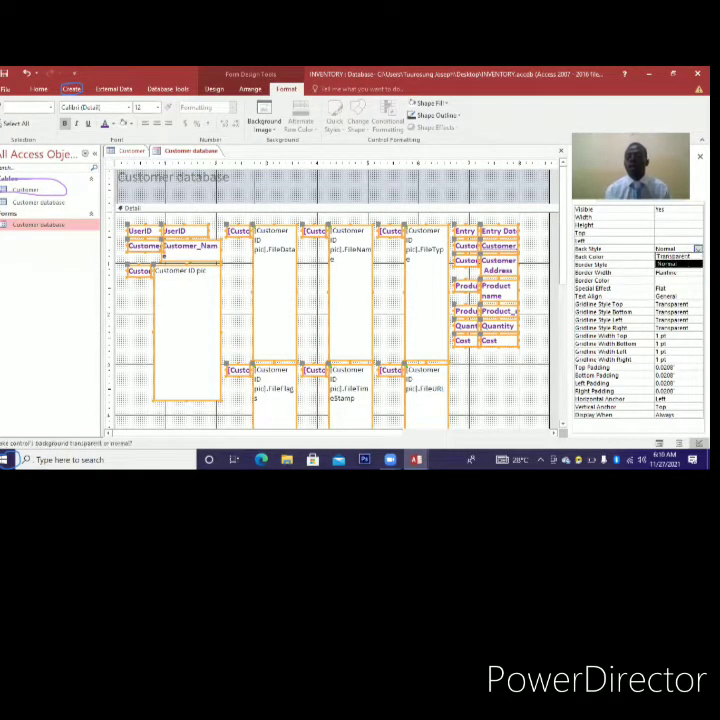
{"action": "left_click", "coordinate": [672, 256]}
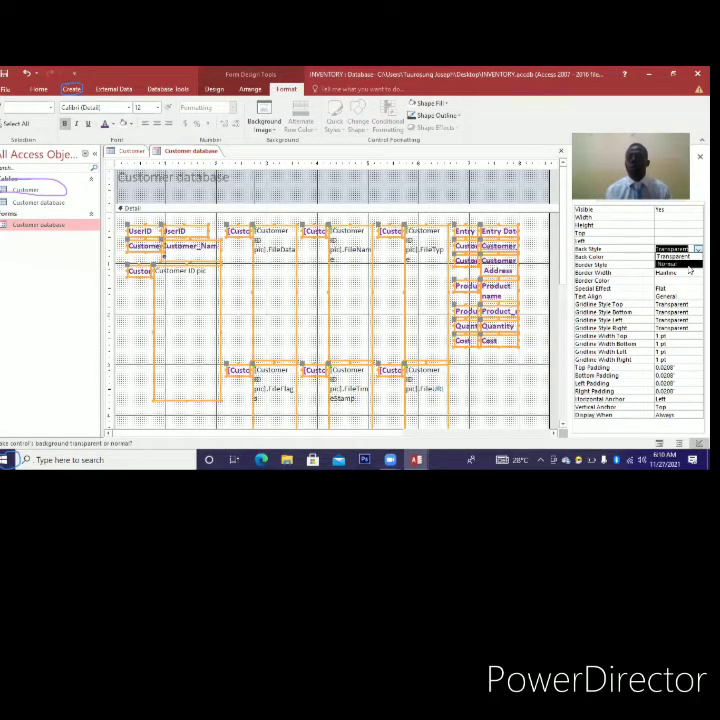
{"action": "left_click", "coordinate": [697, 249]}
{"action": "left_click", "coordinate": [688, 265]}
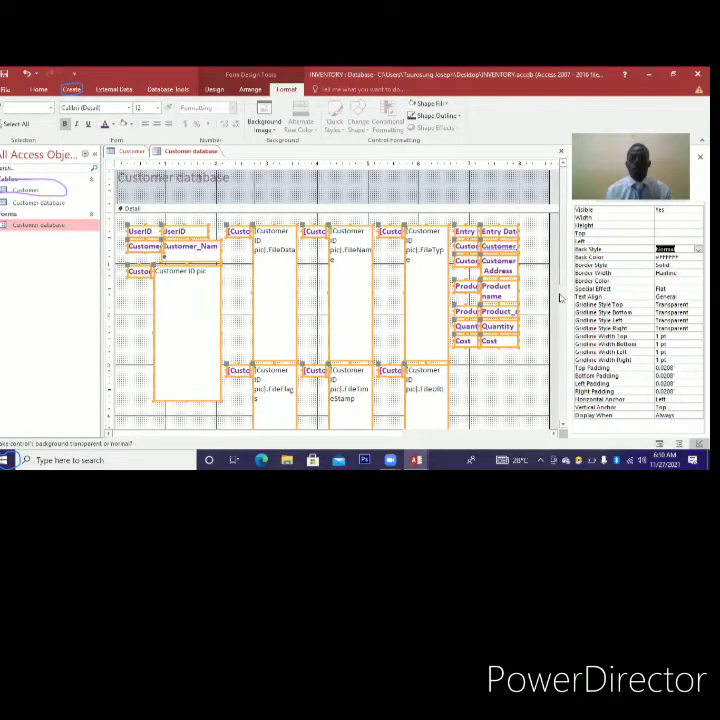
{"action": "key", "text": "ctrl+z"}
{"action": "key", "text": "ctrl+y"}
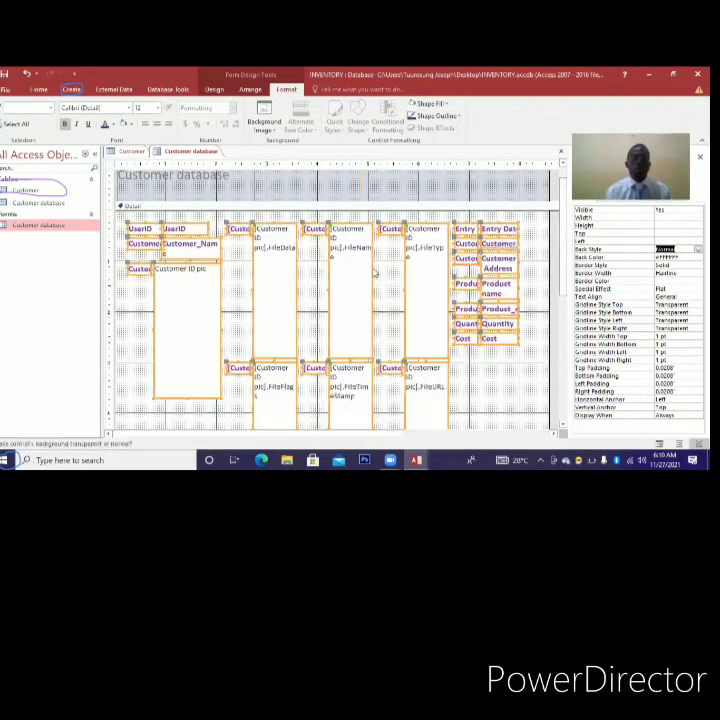
Widen the Customer ID pic FileData label to 1.5 inches, and try moving its attachment control before undoing that move
{"action": "left_click", "coordinate": [228, 285]}
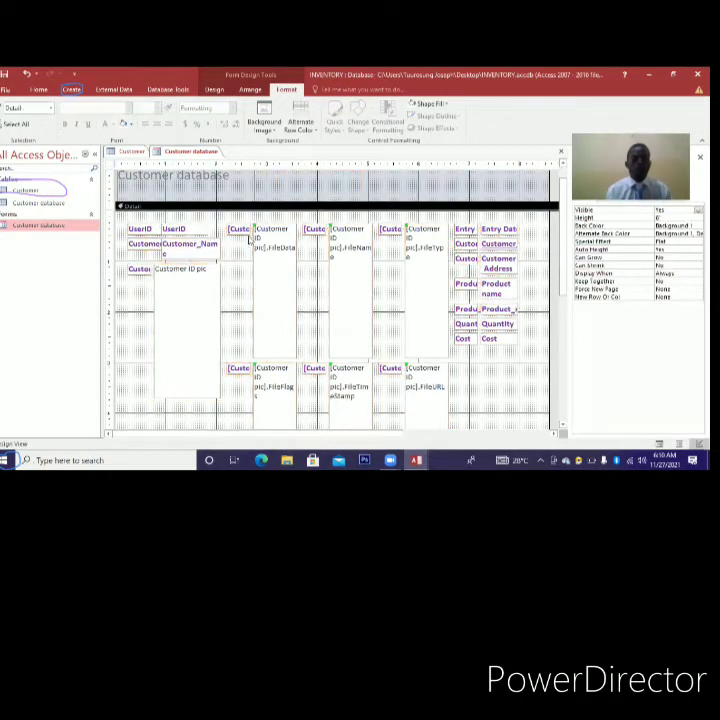
{"action": "left_click", "coordinate": [240, 230]}
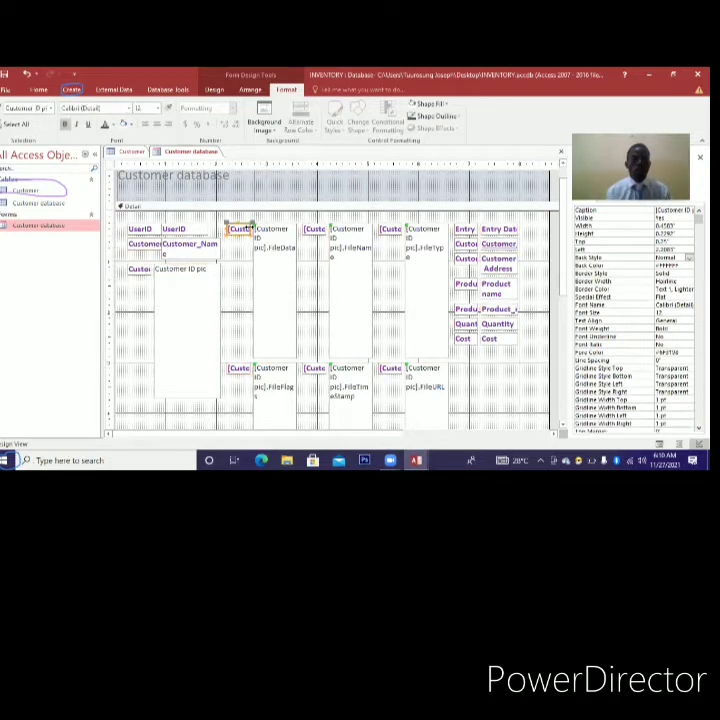
{"action": "left_click", "coordinate": [287, 231]}
{"action": "left_click_drag", "start_coordinate": [302, 232], "coordinate": [304, 232]}
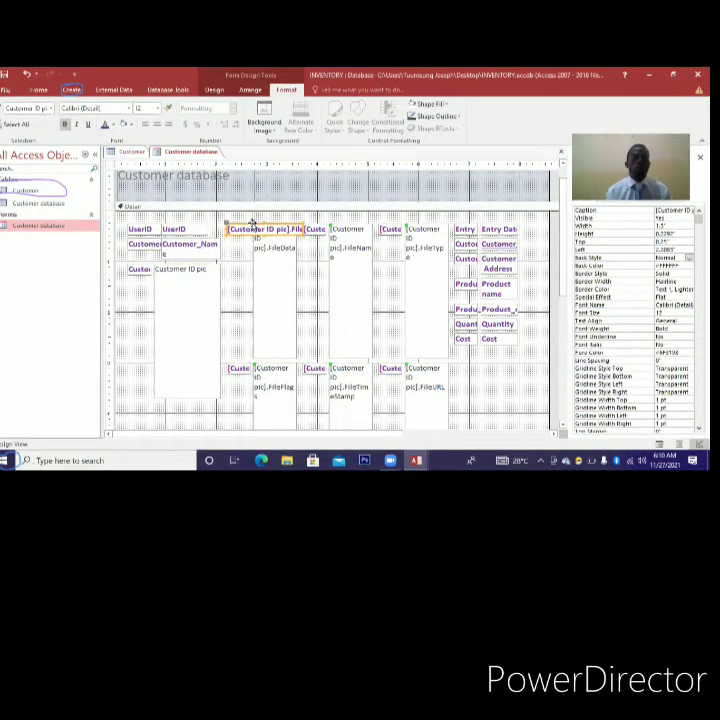
{"action": "left_click_drag", "start_coordinate": [218, 215], "coordinate": [262, 351]}
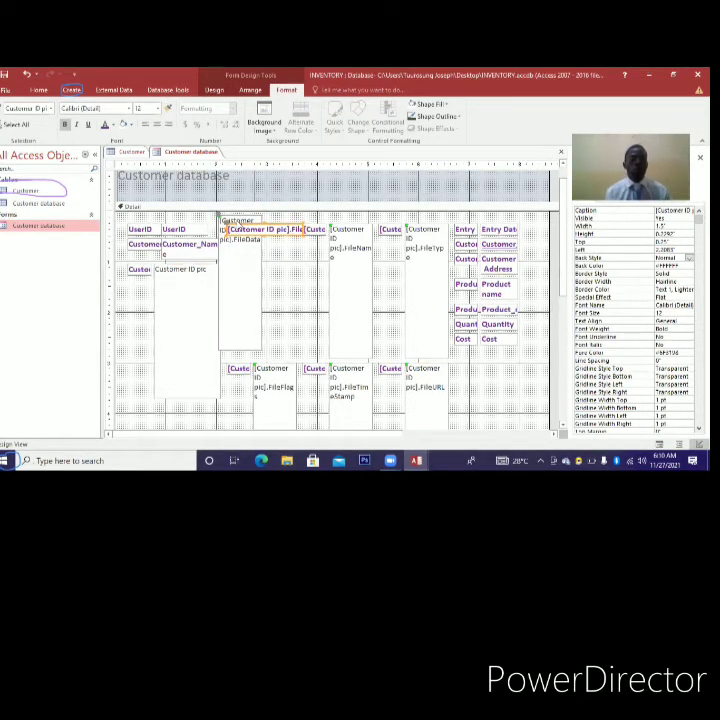
{"action": "left_click_drag", "start_coordinate": [300, 264], "coordinate": [350, 254]}
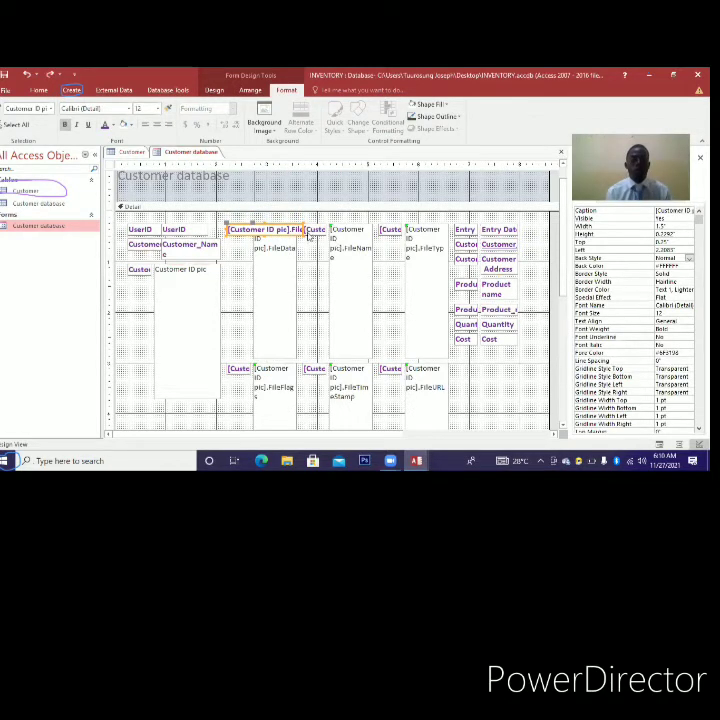
Narrow the FileData label to about 0.79 inches, shift it up and left, and resize its attachment control to about 1.08 by 1.04 inches
{"action": "left_click_drag", "start_coordinate": [303, 229], "coordinate": [262, 230]}
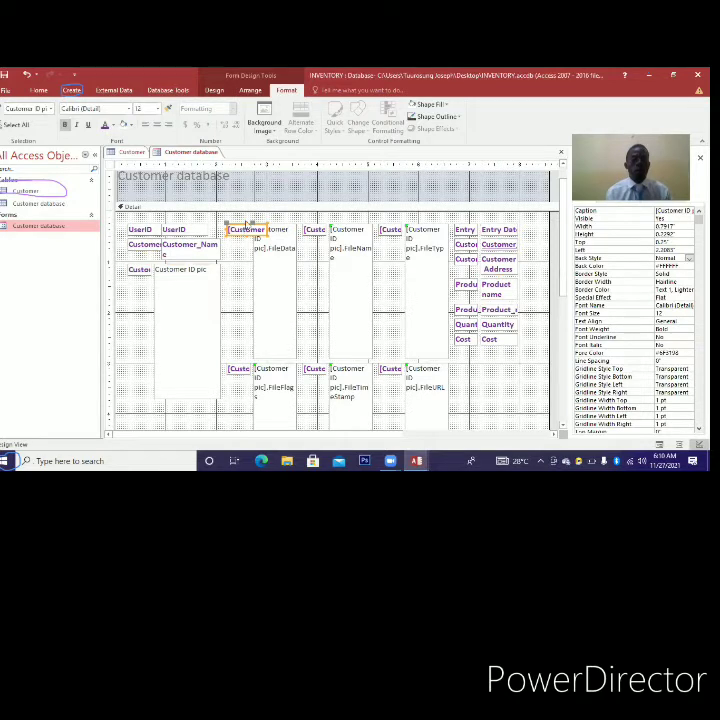
{"action": "mouse_move", "coordinate": [249, 226]}
{"action": "left_mouse_down"}
{"action": "mouse_move", "coordinate": [240, 219]}
{"action": "mouse_move", "coordinate": [252, 239]}
{"action": "mouse_move", "coordinate": [237, 222]}
{"action": "left_mouse_up"}
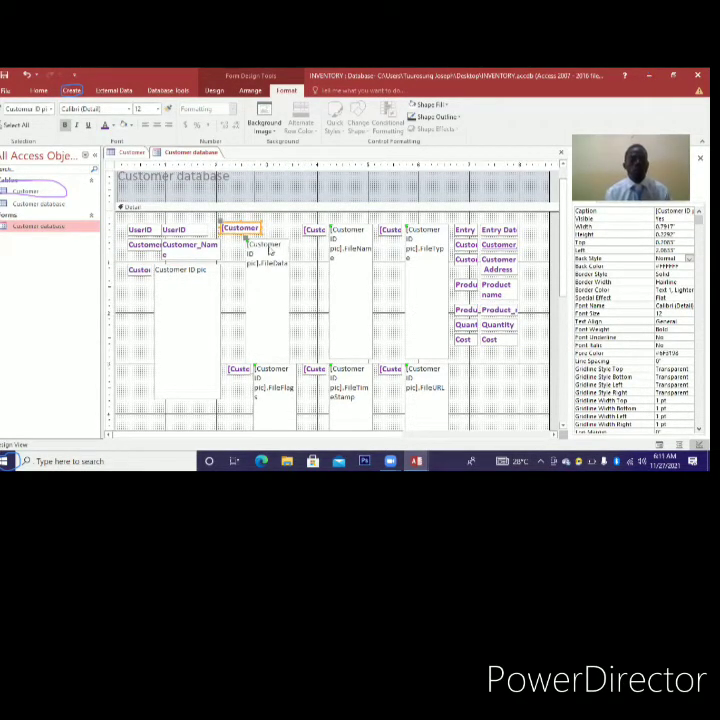
{"action": "left_click", "coordinate": [254, 357]}
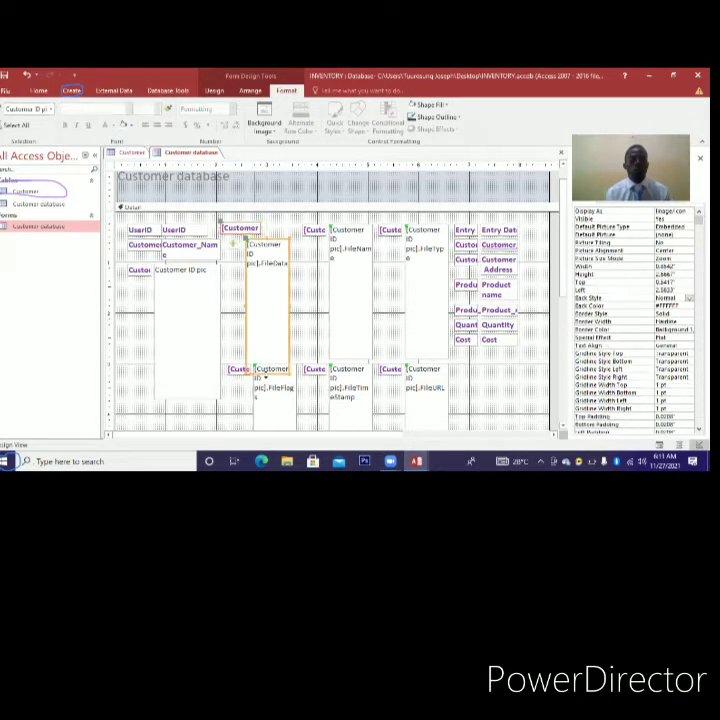
{"action": "left_click_drag", "start_coordinate": [267, 366], "coordinate": [273, 313]}
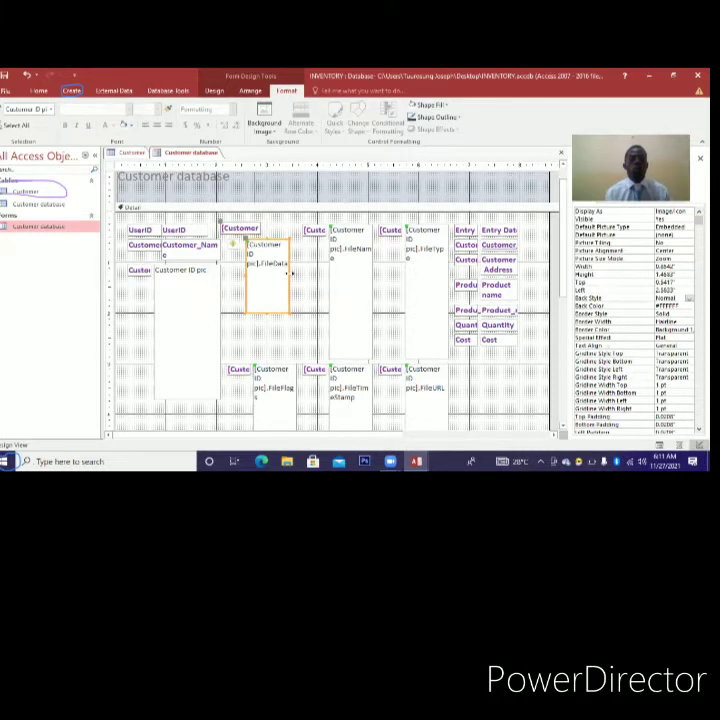
{"action": "left_click_drag", "start_coordinate": [292, 275], "coordinate": [275, 292]}
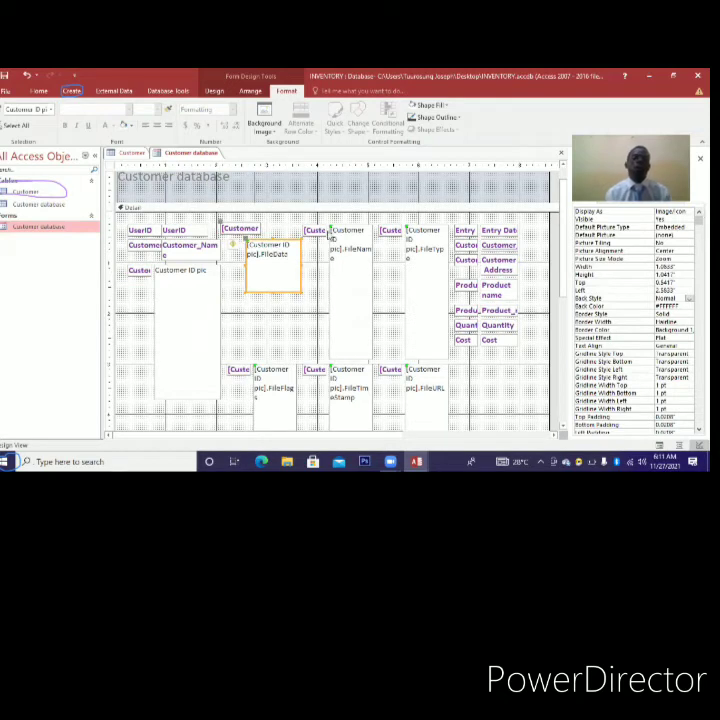
Widen the Customer ID pic FileName label to about 1.08 inches and shift its attachment control slightly right
{"action": "left_click", "coordinate": [316, 231]}
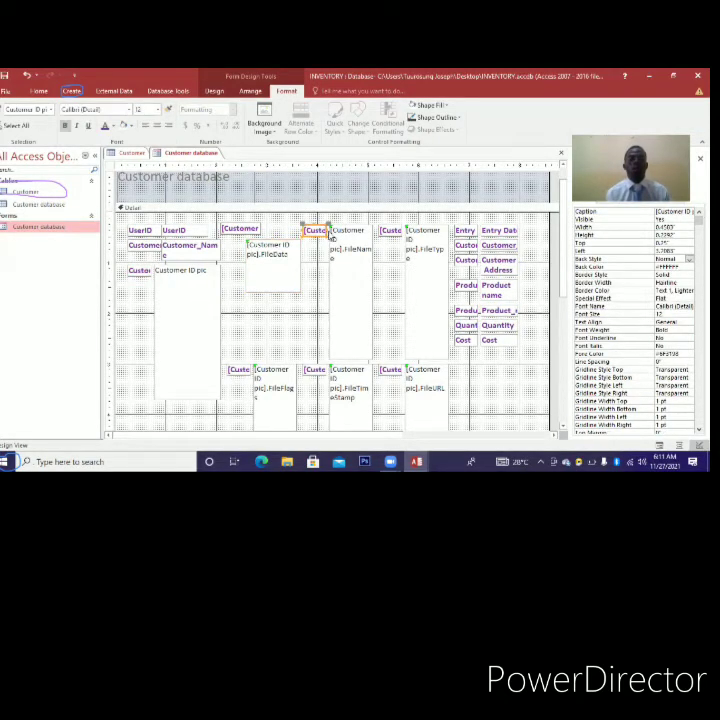
{"action": "left_click", "coordinate": [328, 230]}
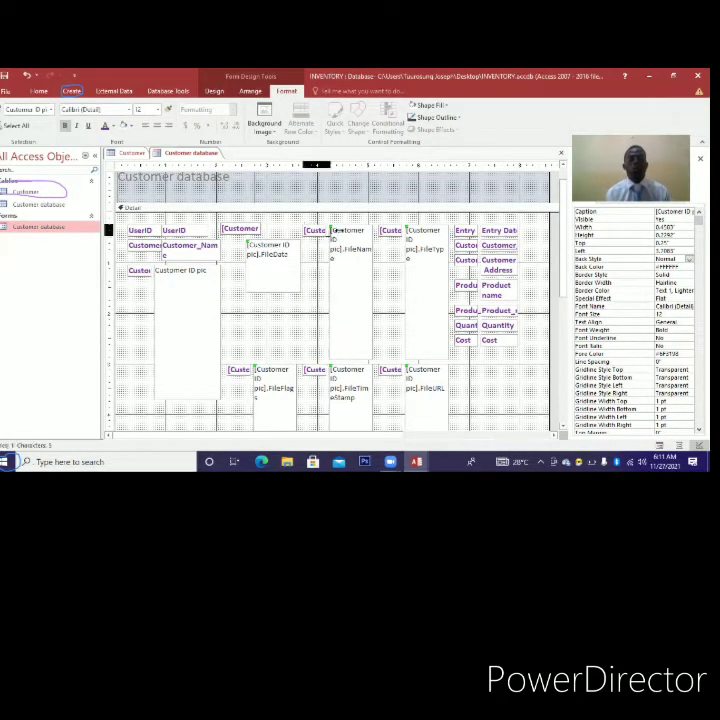
{"action": "type", "text": "omer "}
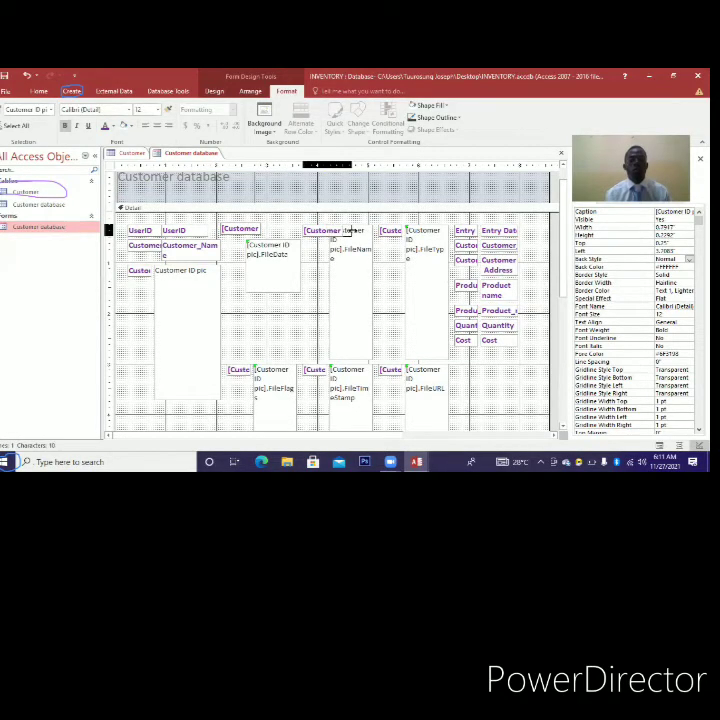
{"action": "type", "text": "ID"}
{"action": "left_click", "coordinate": [340, 234]}
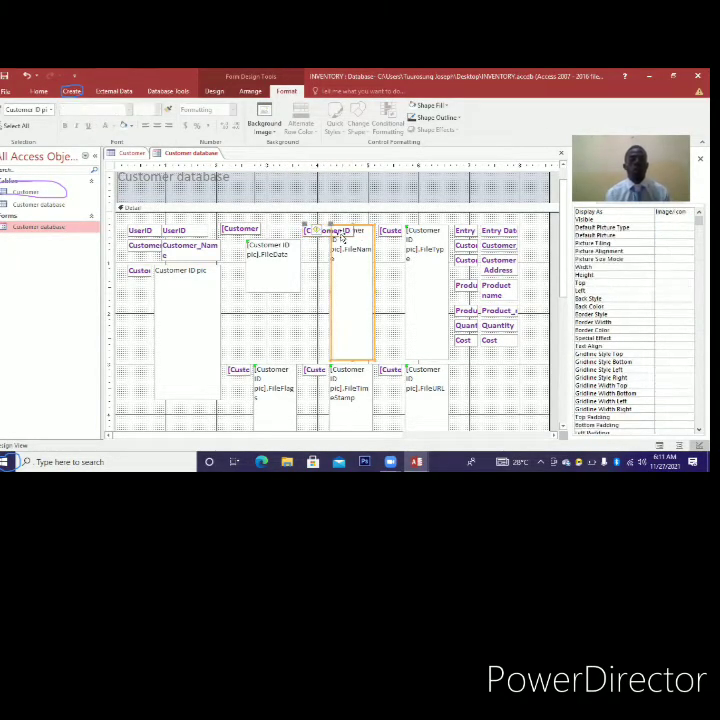
{"action": "left_click", "coordinate": [320, 231]}
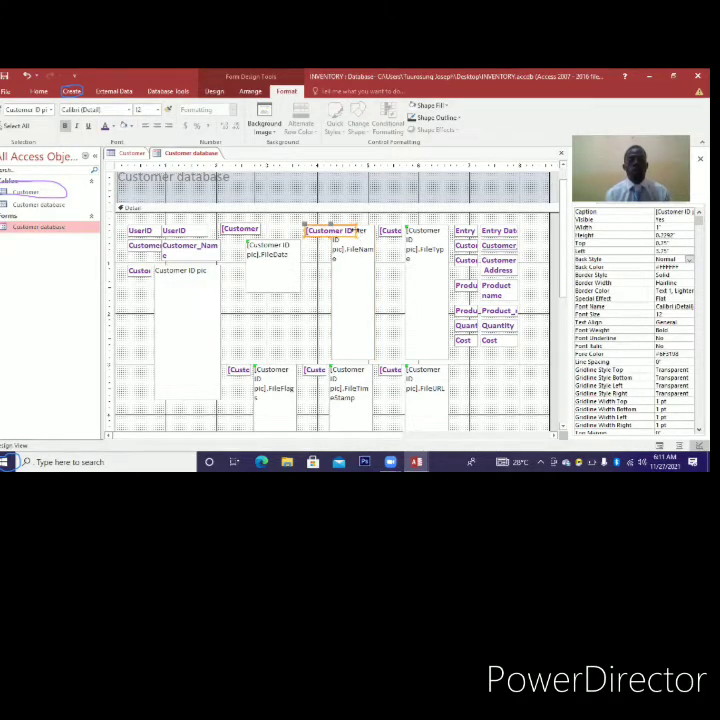
{"action": "left_click_drag", "start_coordinate": [355, 230], "coordinate": [321, 226]}
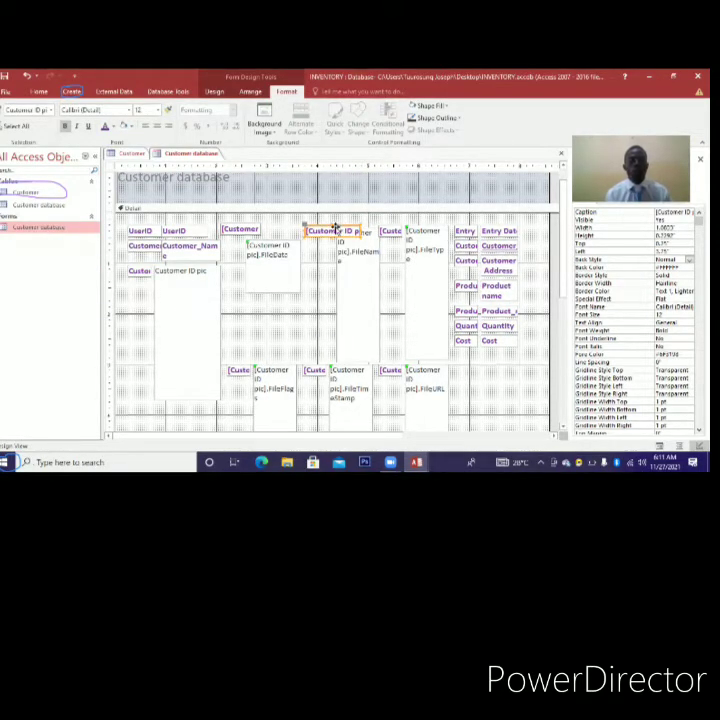
Lower the FileName attachment control to about 0.42 inches from the top and shorten it to about 1.17 inches
{"action": "left_click_drag", "start_coordinate": [335, 228], "coordinate": [336, 234]}
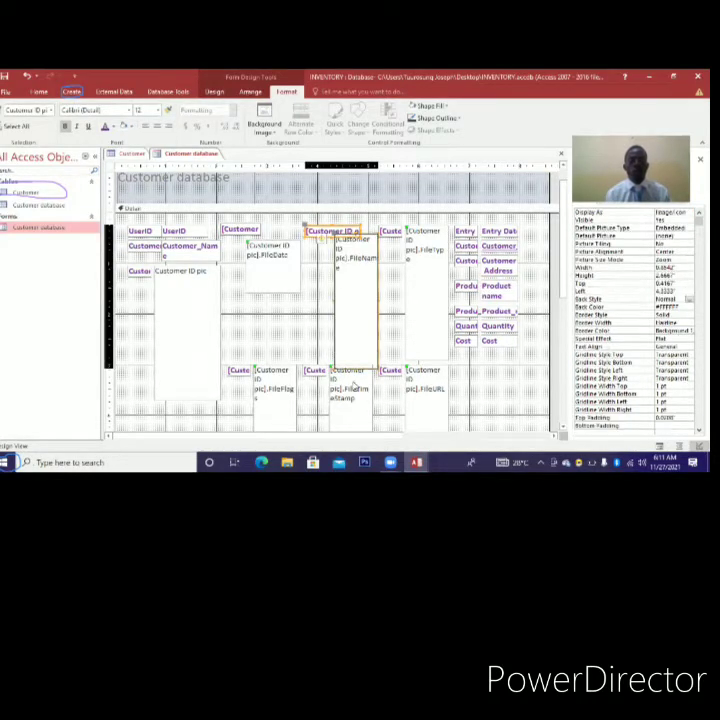
{"action": "left_click", "coordinate": [355, 294]}
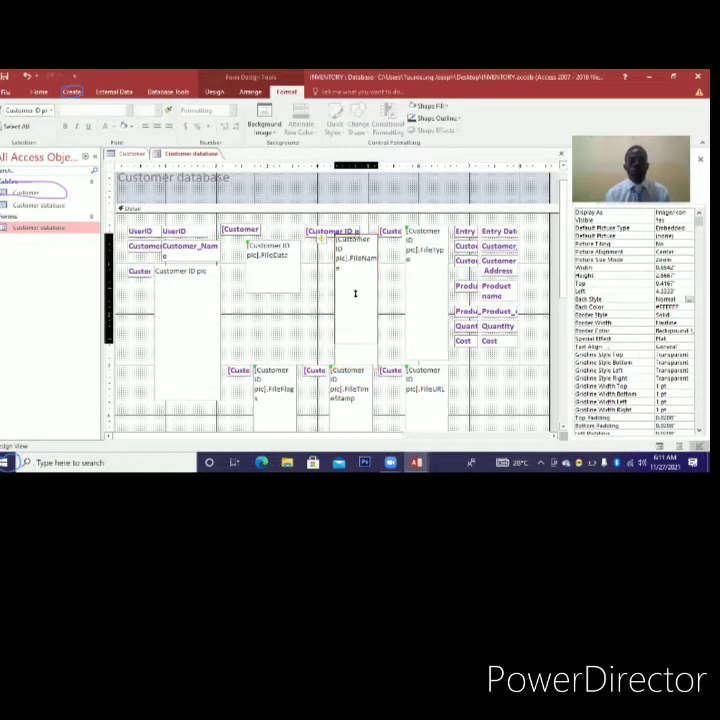
{"action": "left_click", "coordinate": [355, 291]}
{"action": "left_click_drag", "start_coordinate": [355, 291], "coordinate": [355, 292]}
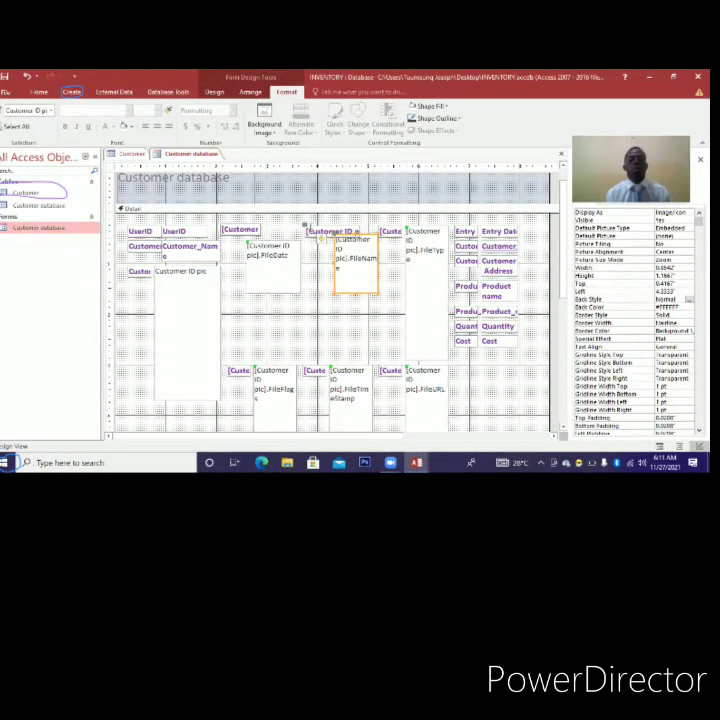
Move the FileName label to about 3.38 inches from the left and 0.17 inches from the top, and widen it to about 1.46 inches
{"action": "left_click", "coordinate": [300, 226]}
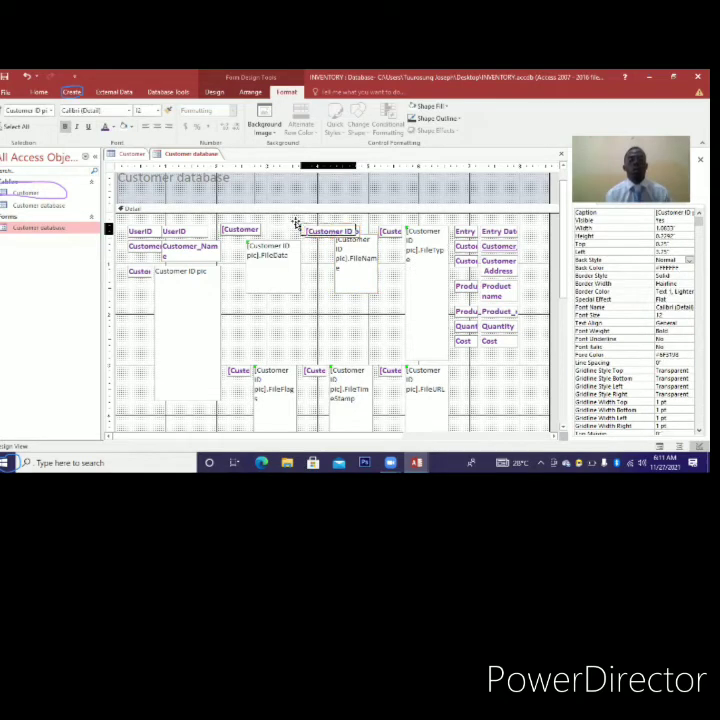
{"action": "left_click_drag", "start_coordinate": [295, 223], "coordinate": [288, 219]}
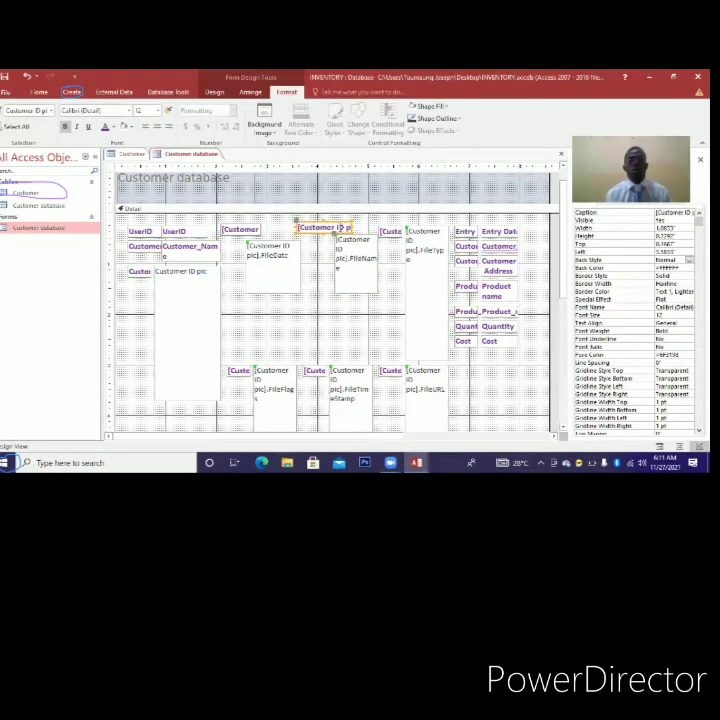
{"action": "left_click", "coordinate": [291, 222]}
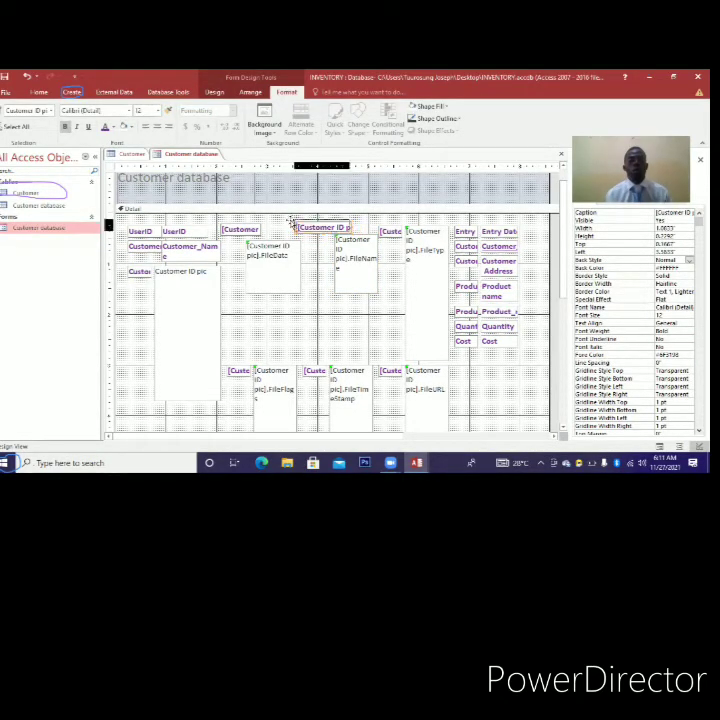
{"action": "left_click_drag", "start_coordinate": [291, 221], "coordinate": [285, 222]}
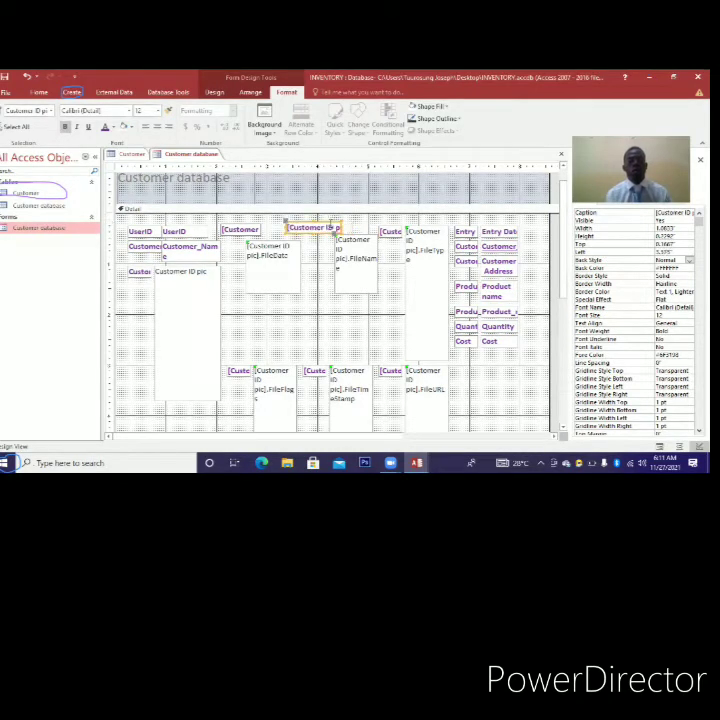
{"action": "left_click_drag", "start_coordinate": [340, 228], "coordinate": [352, 228]}
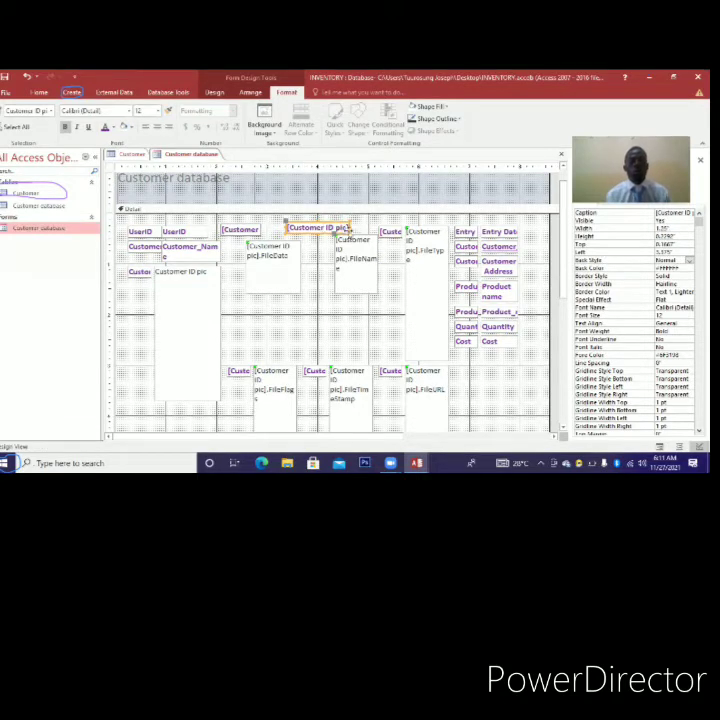
{"action": "left_click", "coordinate": [352, 230]}
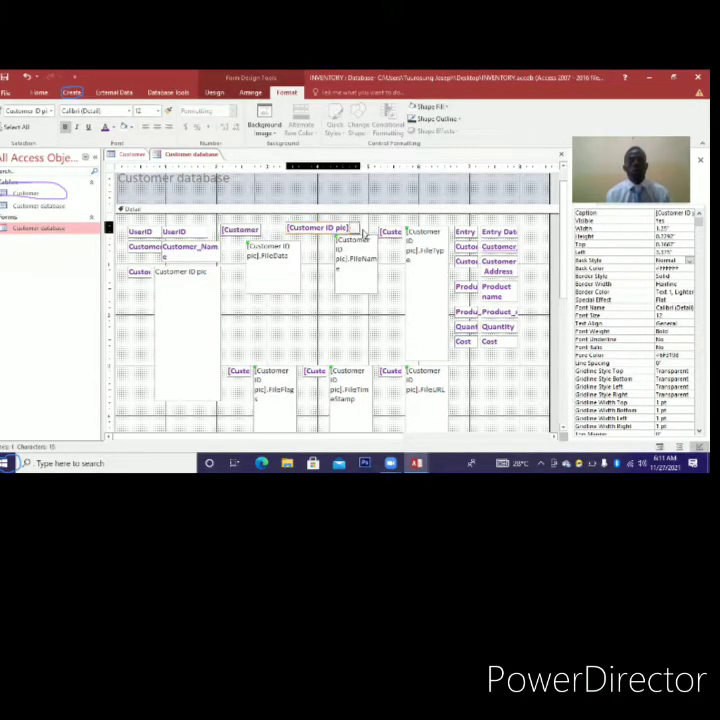
{"action": "left_click", "coordinate": [363, 231]}
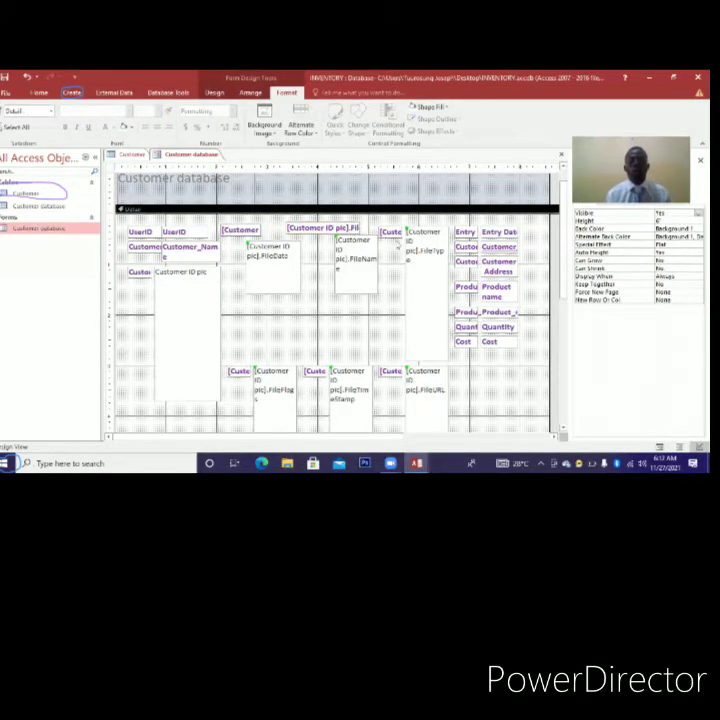
Shorten the FileType attachment control from both its bottom and top edges to about 1.04 inches high
{"action": "left_click", "coordinate": [425, 358]}
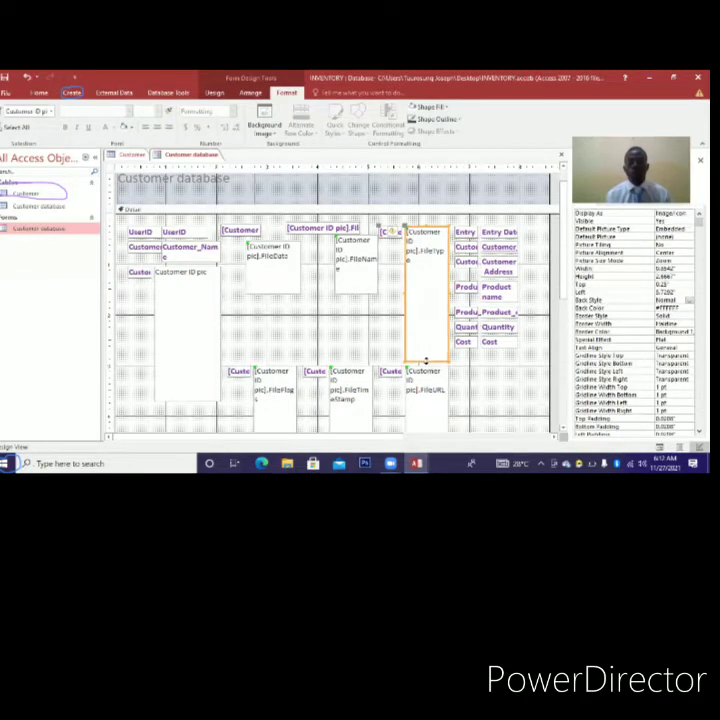
{"action": "left_click_drag", "start_coordinate": [425, 358], "coordinate": [425, 294]}
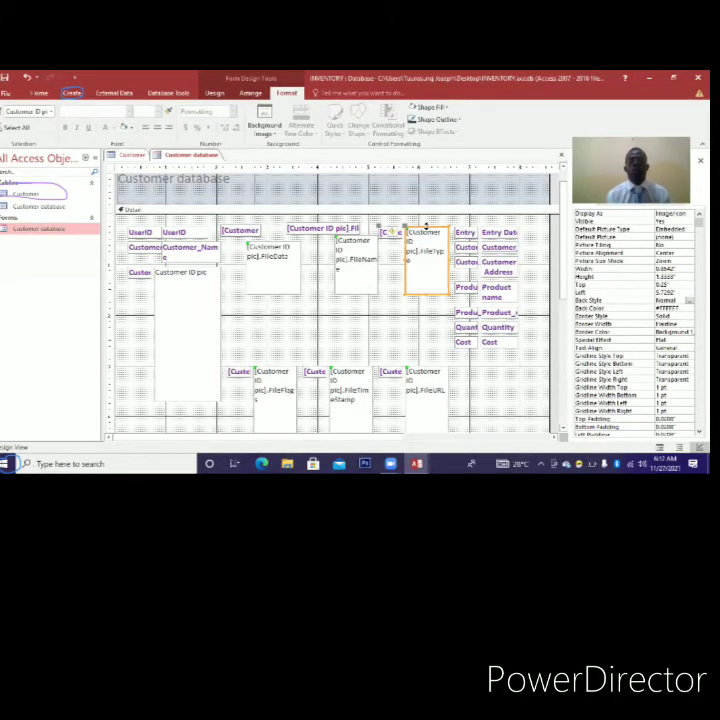
{"action": "left_click_drag", "start_coordinate": [426, 230], "coordinate": [427, 243]}
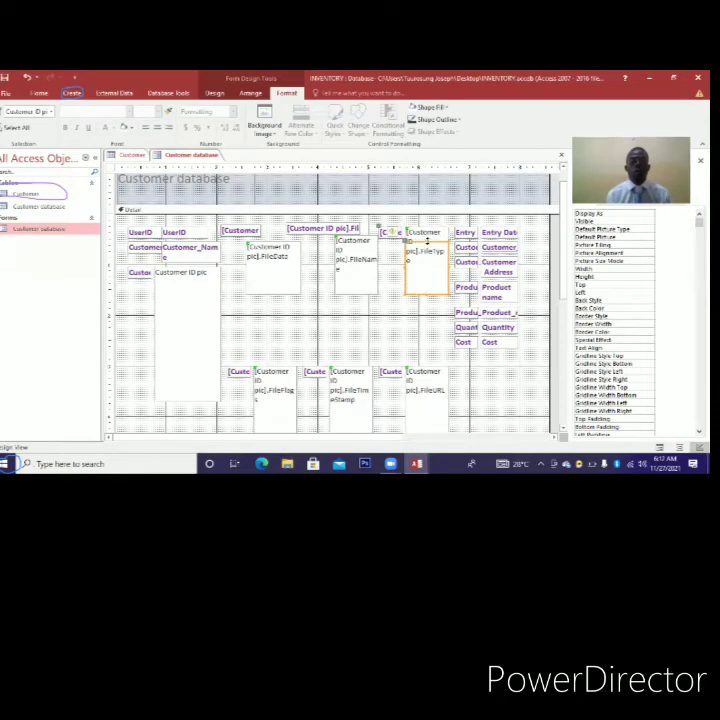
Lower the top edge of the FileName attachment control so that it is 1 inch high
{"action": "left_click", "coordinate": [356, 230]}
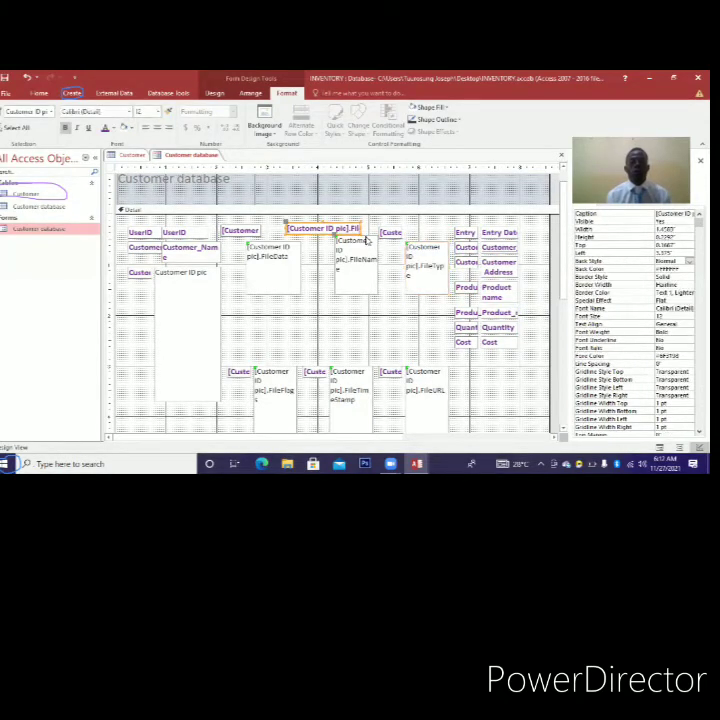
{"action": "left_click", "coordinate": [362, 240]}
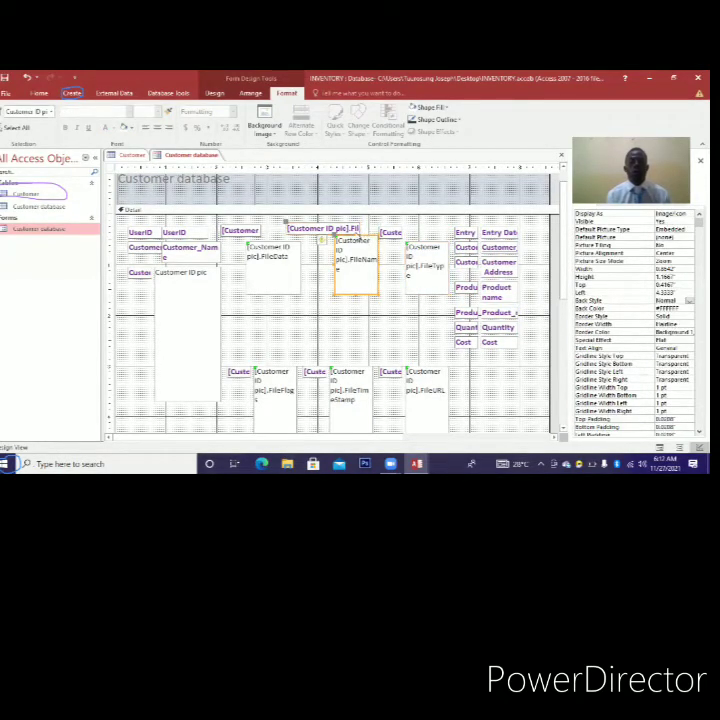
{"action": "left_click", "coordinate": [356, 239]}
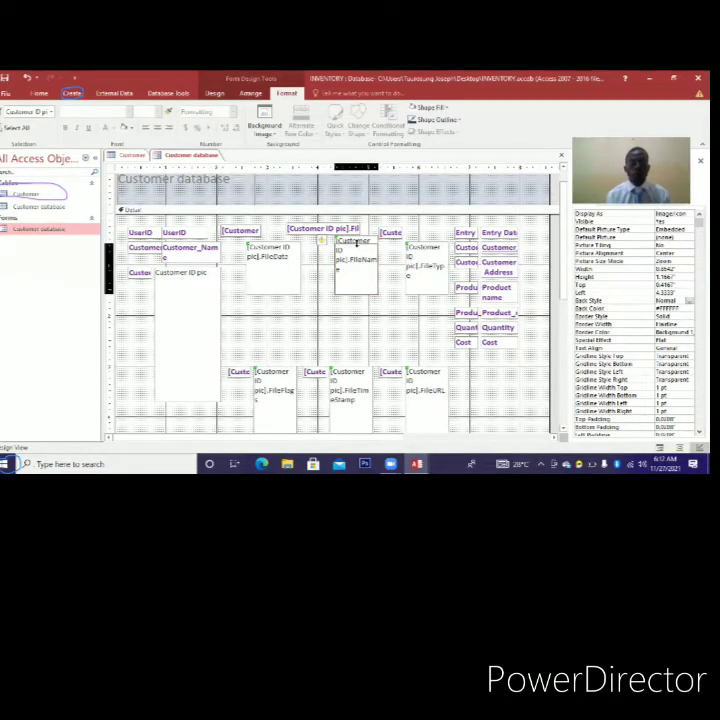
{"action": "left_click_drag", "start_coordinate": [356, 243], "coordinate": [356, 251]}
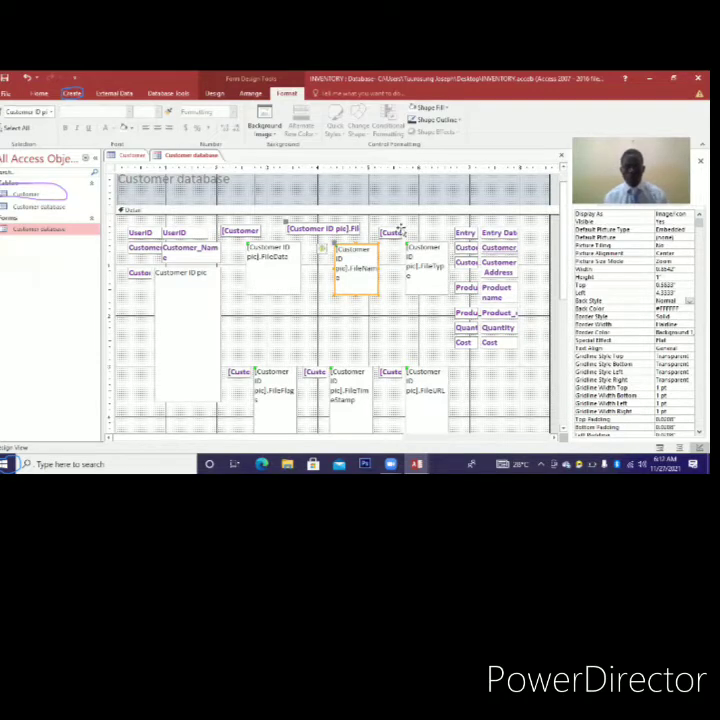
Widen the FileType label to 1.375 inches and move it with its attachment control to about 5.04 inches from the left
{"action": "left_click", "coordinate": [398, 232]}
{"action": "left_click", "coordinate": [410, 232]}
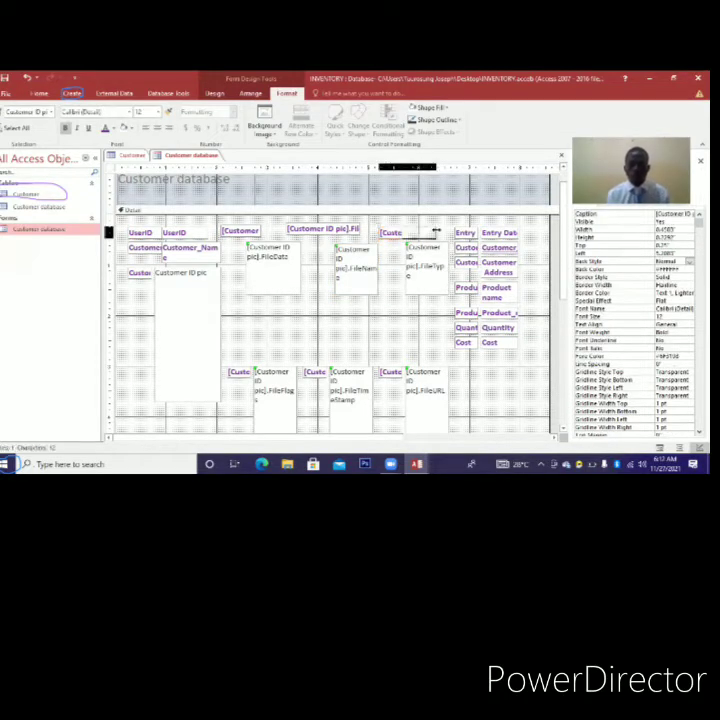
{"action": "left_click_drag", "start_coordinate": [410, 232], "coordinate": [450, 232]}
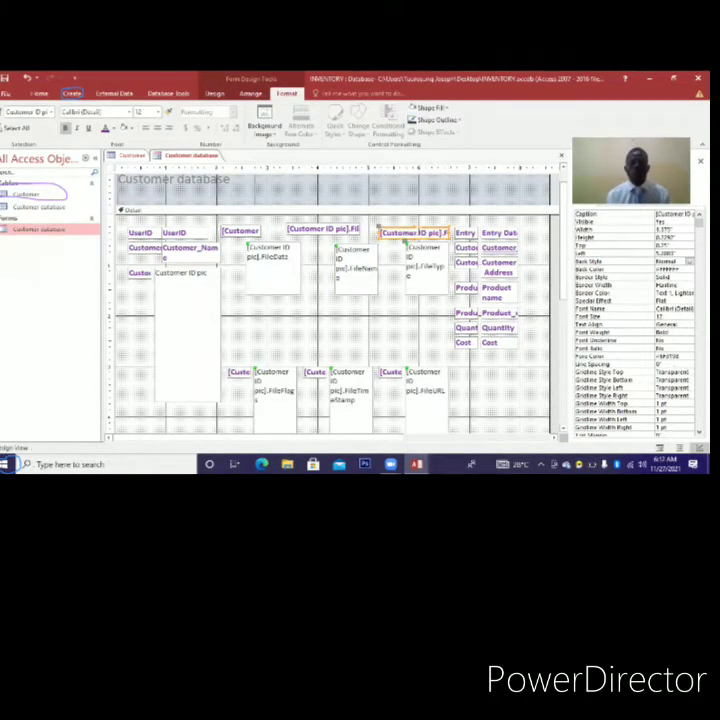
{"action": "left_click", "coordinate": [410, 228]}
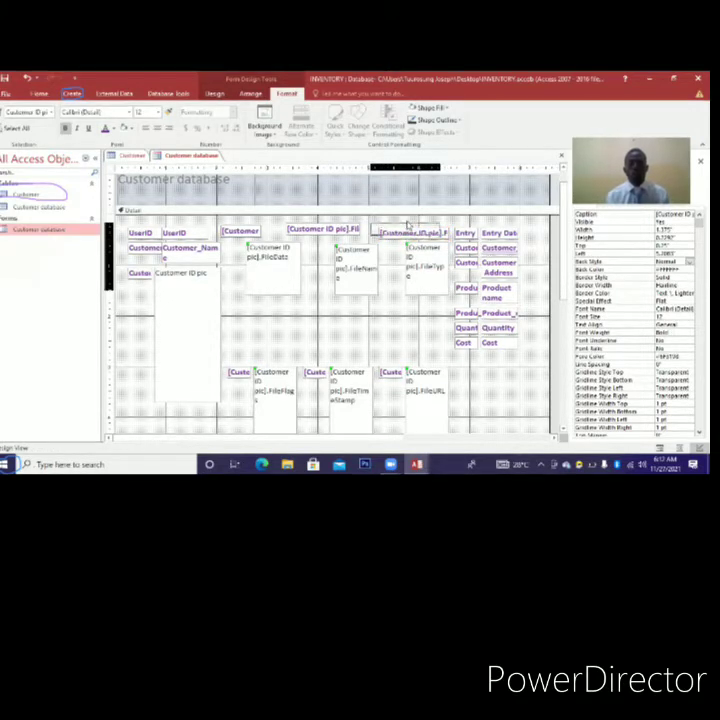
{"action": "left_click", "coordinate": [407, 228]}
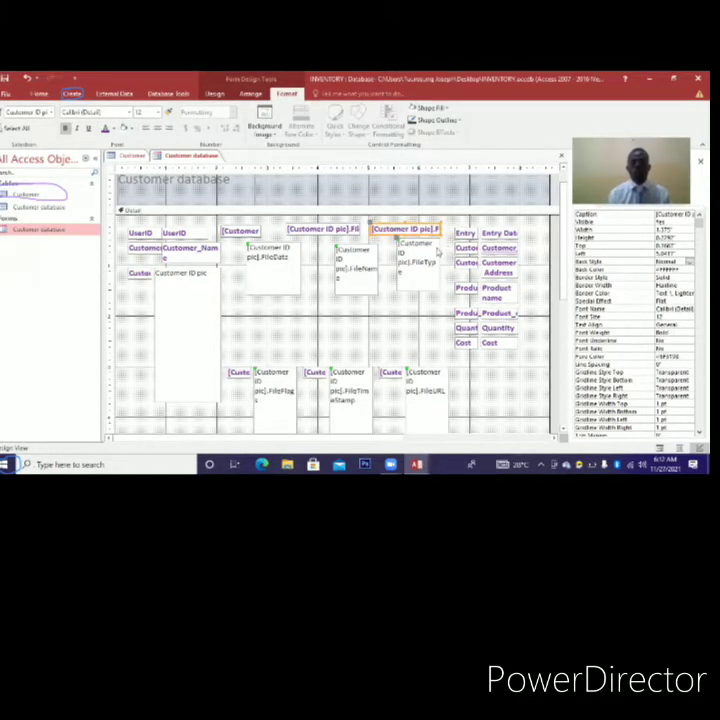
Lower the FileType label and attachment control together, placing the attachment control about 0.58 inches from the top
{"action": "left_click", "coordinate": [400, 244]}
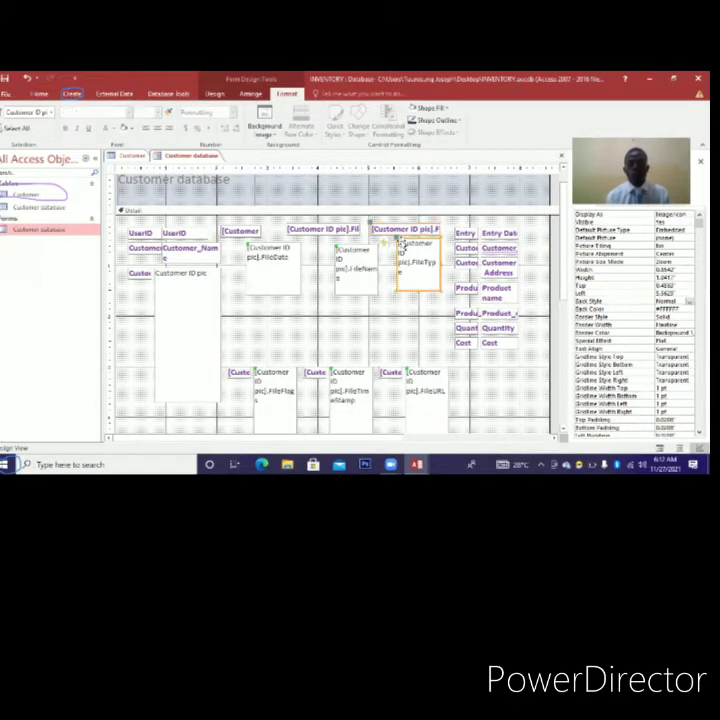
{"action": "left_click", "coordinate": [401, 248]}
{"action": "left_click", "coordinate": [401, 250]}
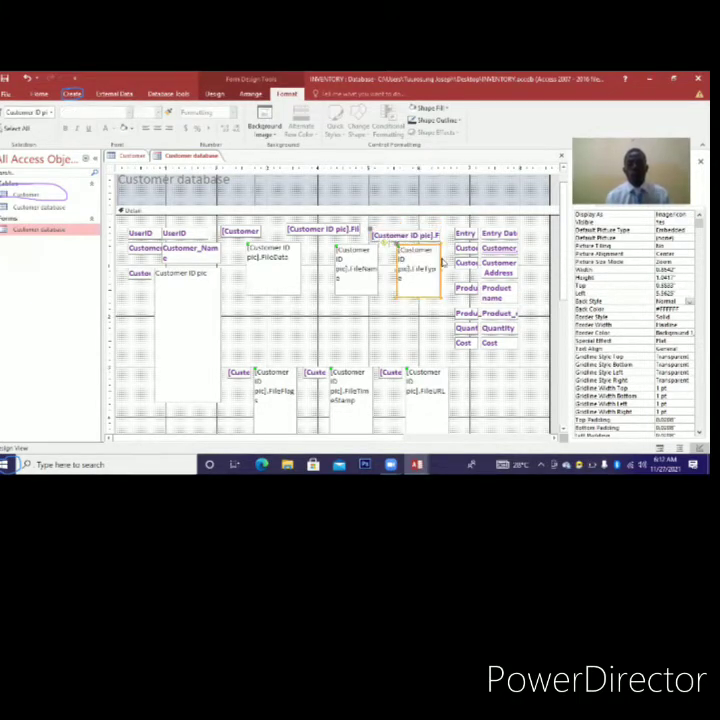
{"action": "left_click_drag", "start_coordinate": [401, 250], "coordinate": [401, 256]}
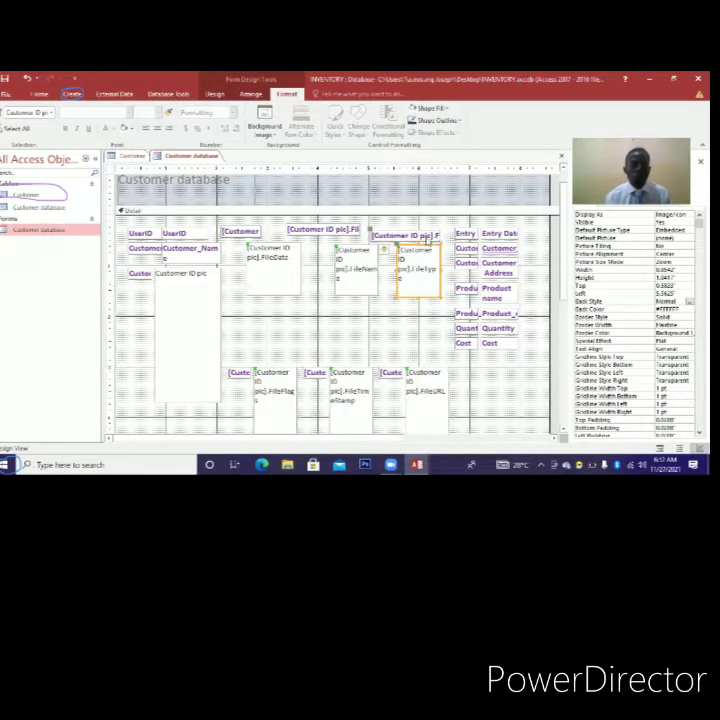
Shorten the Customer ID pic attachment control from its lower edge to 0.75 inches high
{"action": "left_click", "coordinate": [241, 376]}
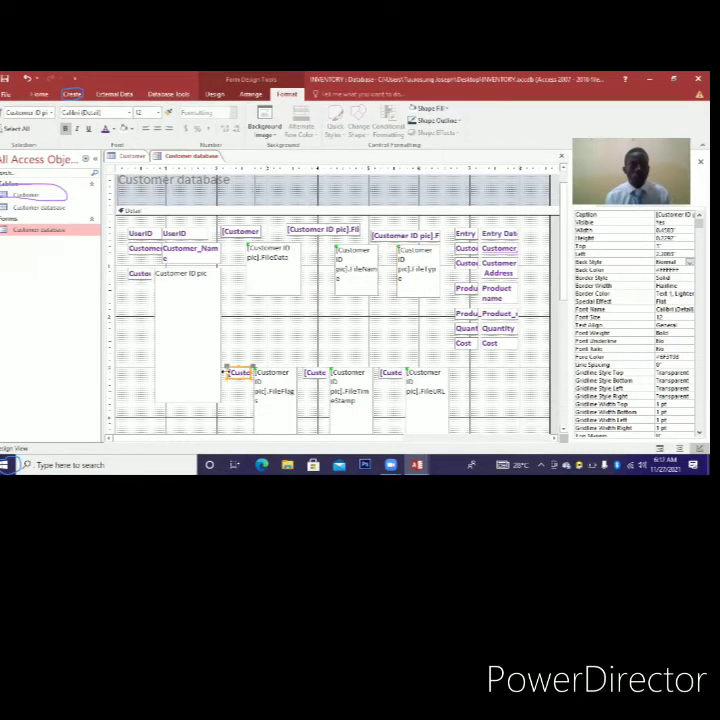
{"action": "left_click", "coordinate": [183, 403]}
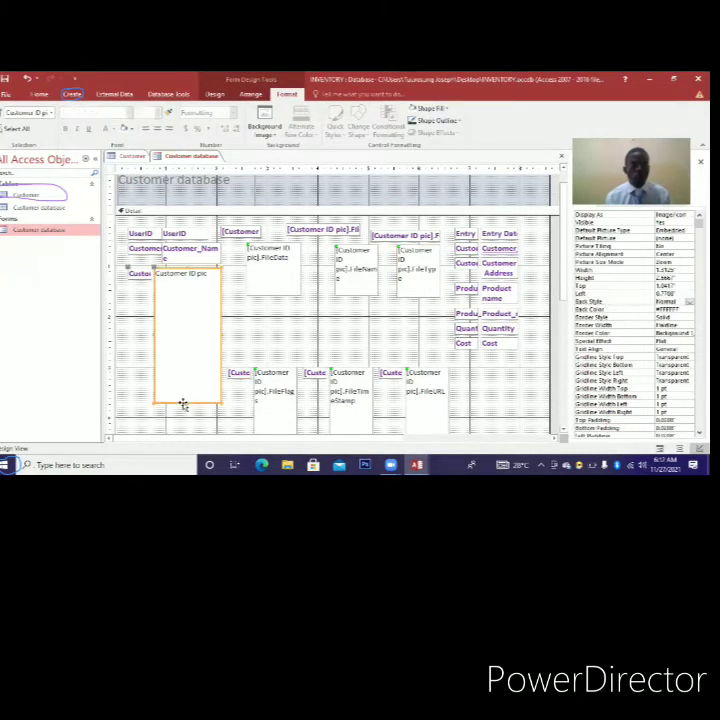
{"action": "left_click_drag", "start_coordinate": [185, 403], "coordinate": [193, 304]}
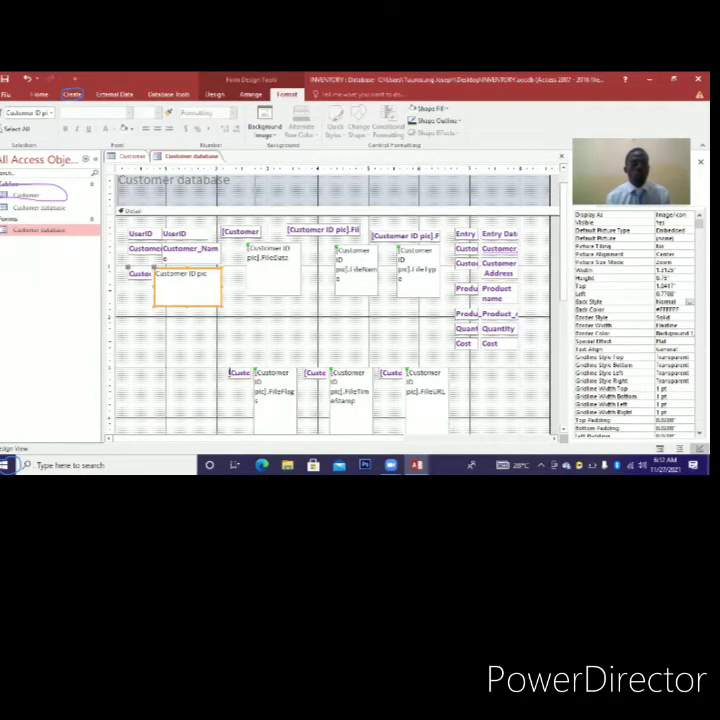
Move the FileFlags label to about 0.29 inches from the left, widen it to about 1.67 inches, and shorten its attachment control to about 0.9 inches
{"action": "left_click", "coordinate": [231, 371]}
{"action": "left_click_drag", "start_coordinate": [135, 358], "coordinate": [216, 369]}
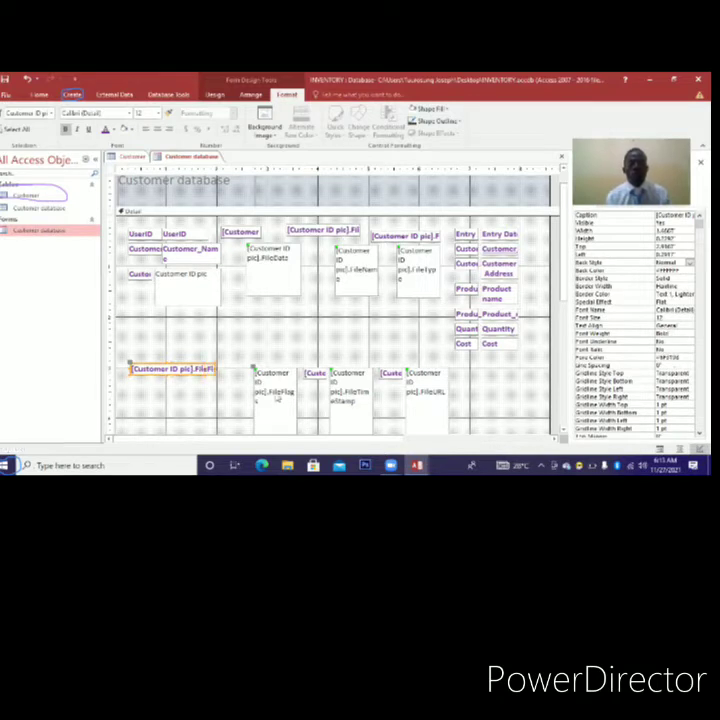
{"action": "left_click", "coordinate": [276, 392]}
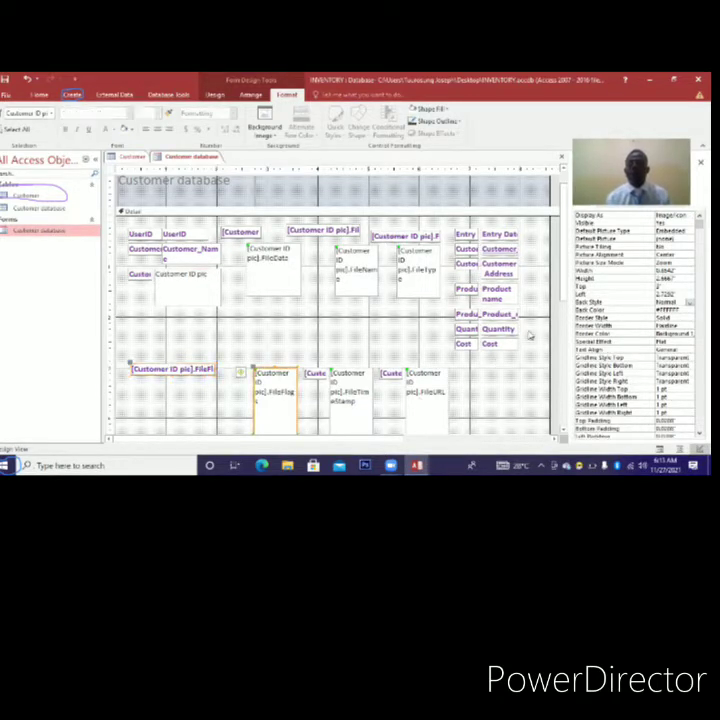
{"action": "scroll", "coordinate": [563, 310], "scroll_direction": "down", "scroll_amount": 1}
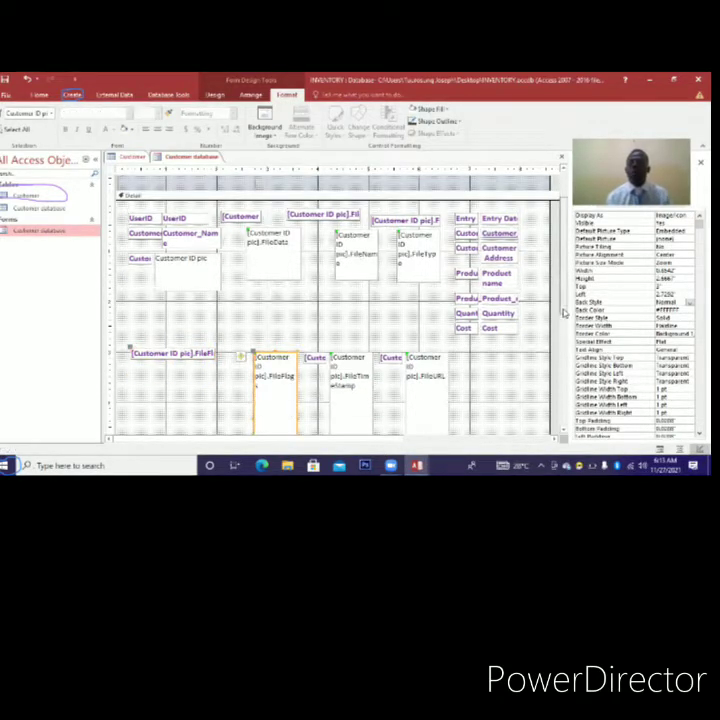
{"action": "scroll", "coordinate": [563, 314], "scroll_direction": "down", "scroll_amount": 1}
{"action": "scroll", "coordinate": [565, 326], "scroll_direction": "down", "scroll_amount": 1}
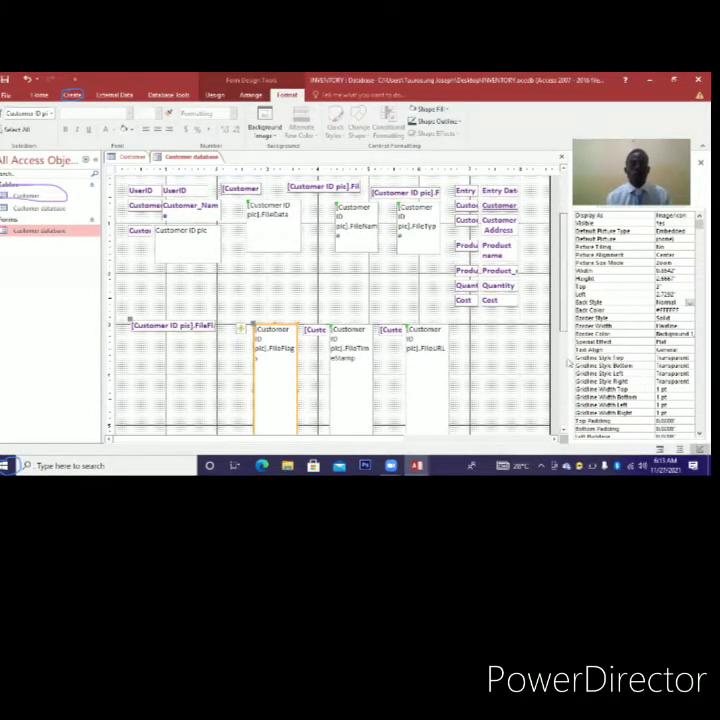
{"action": "scroll", "coordinate": [338, 398], "scroll_direction": "down", "scroll_amount": 3}
{"action": "scroll", "coordinate": [330, 399], "scroll_direction": "down", "scroll_amount": 1}
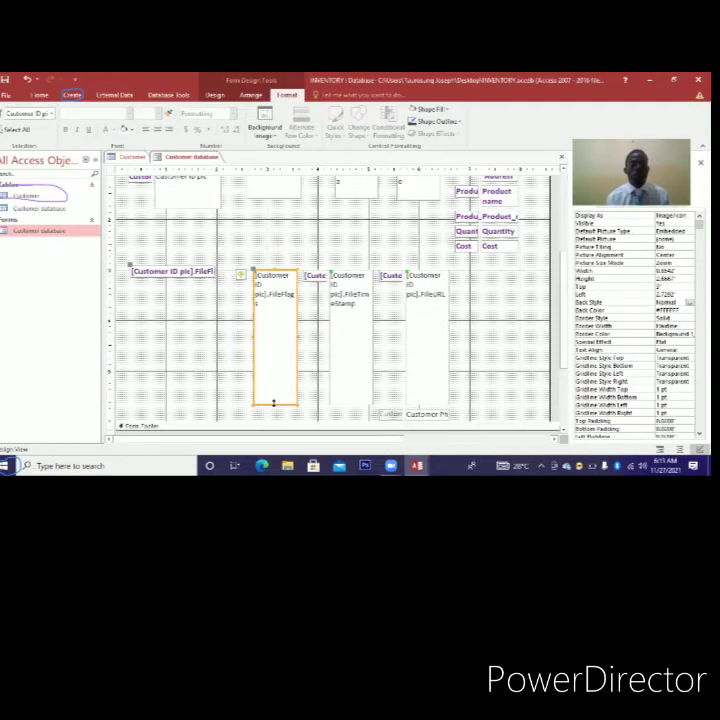
{"action": "left_click_drag", "start_coordinate": [275, 405], "coordinate": [282, 318]}
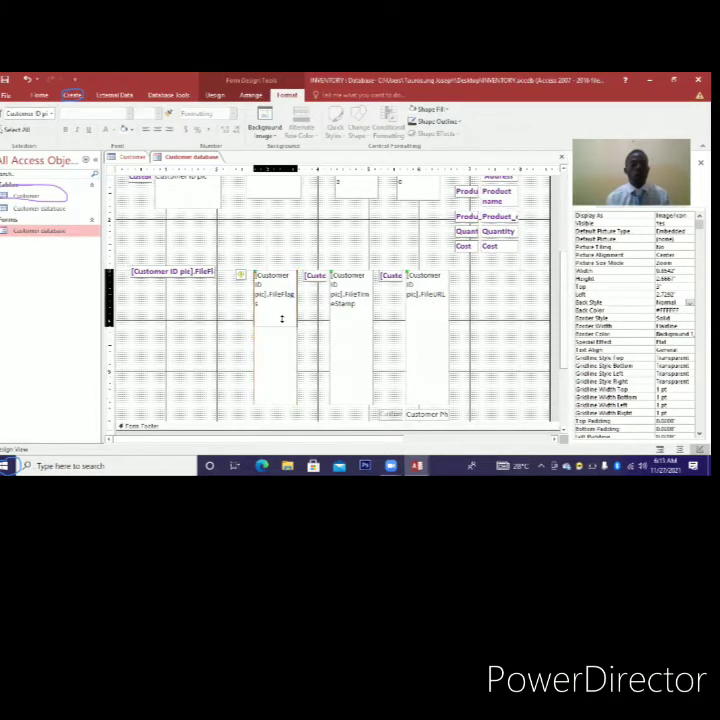
Raise the FileTimeStamp control to about 2.42 inches from the top with its label farther left, and resize the control to about 1.23 by 0.83 inches
{"action": "left_click", "coordinate": [317, 276]}
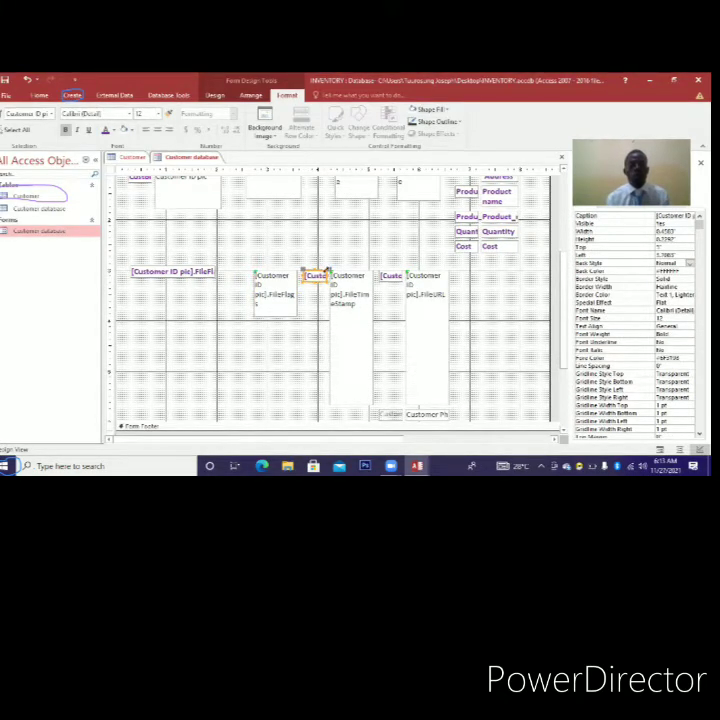
{"action": "left_click_drag", "start_coordinate": [305, 270], "coordinate": [310, 243]}
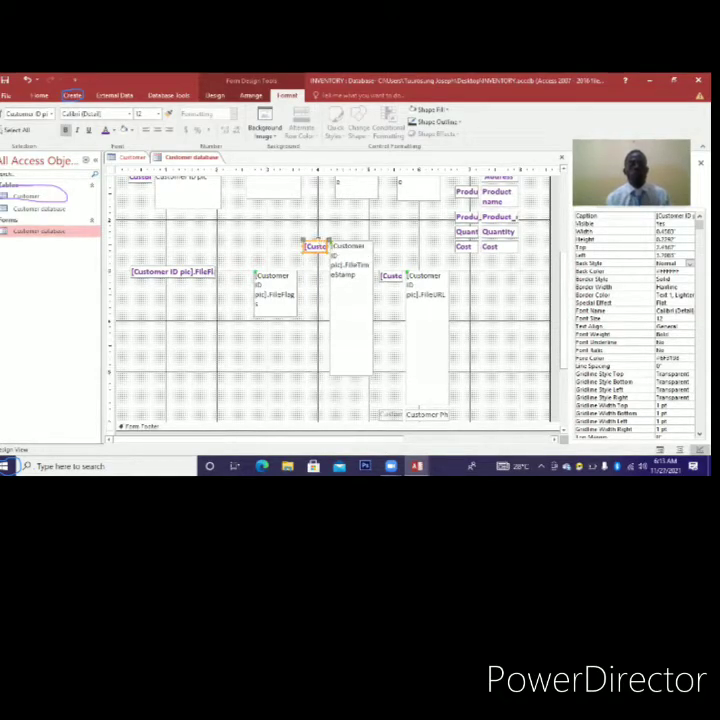
{"action": "left_click", "coordinate": [361, 372]}
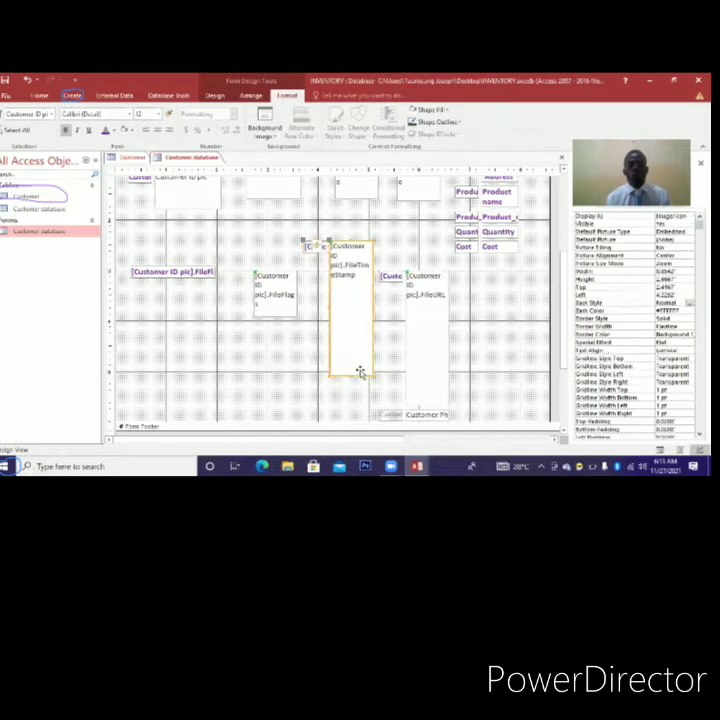
{"action": "left_click_drag", "start_coordinate": [351, 377], "coordinate": [392, 263]}
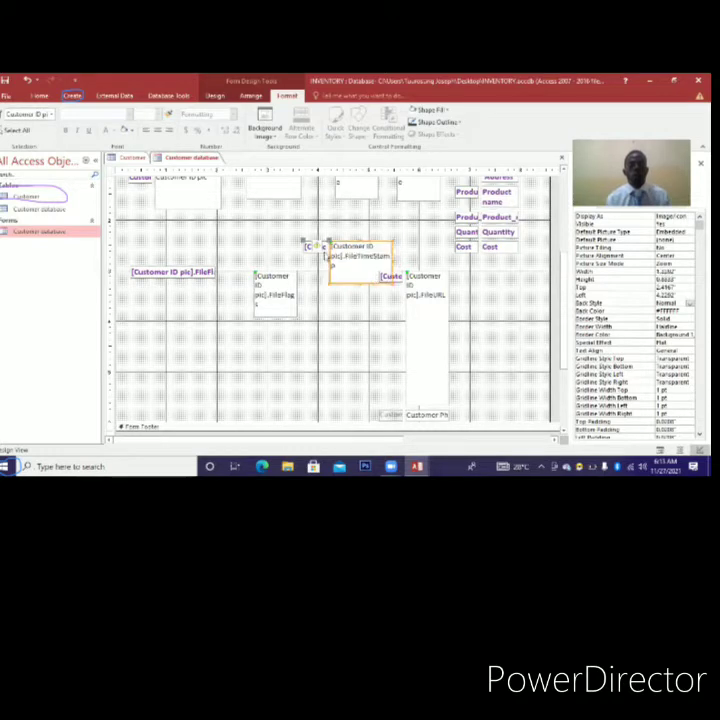
{"action": "left_click_drag", "start_coordinate": [304, 242], "coordinate": [284, 240]}
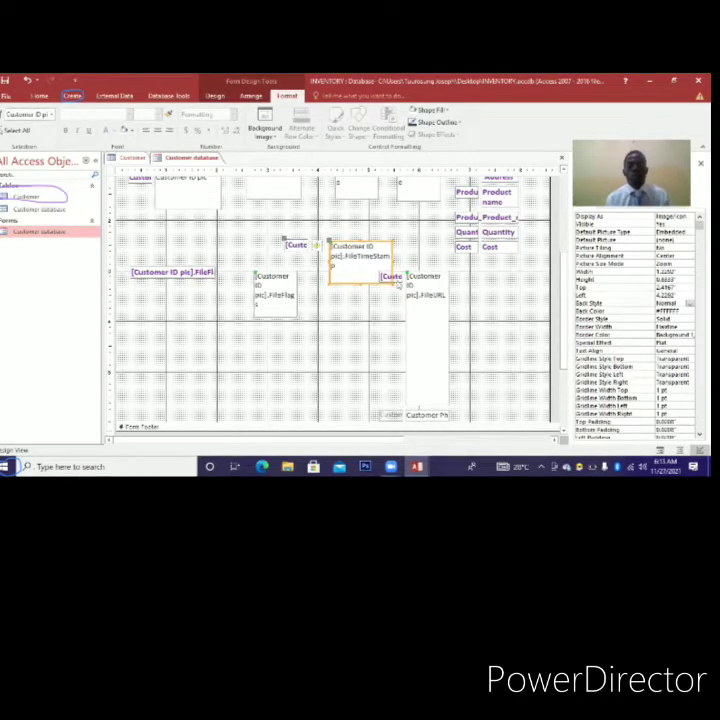
Move the FileURL attachment control 7 inches from the left and about 3.17 inches from the top, and resize it to about 1.04 by 0.96 inches
{"action": "left_click", "coordinate": [390, 276]}
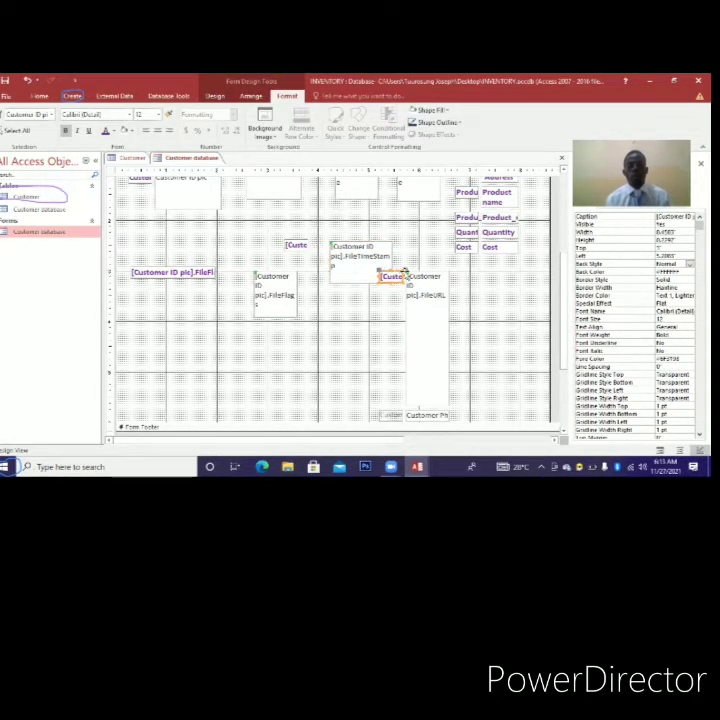
{"action": "left_click", "coordinate": [415, 276]}
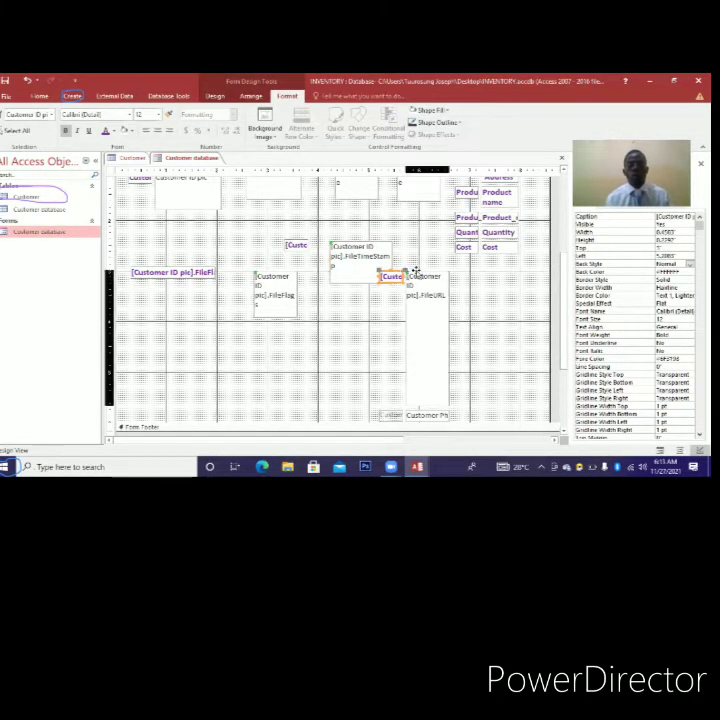
{"action": "left_click", "coordinate": [458, 305]}
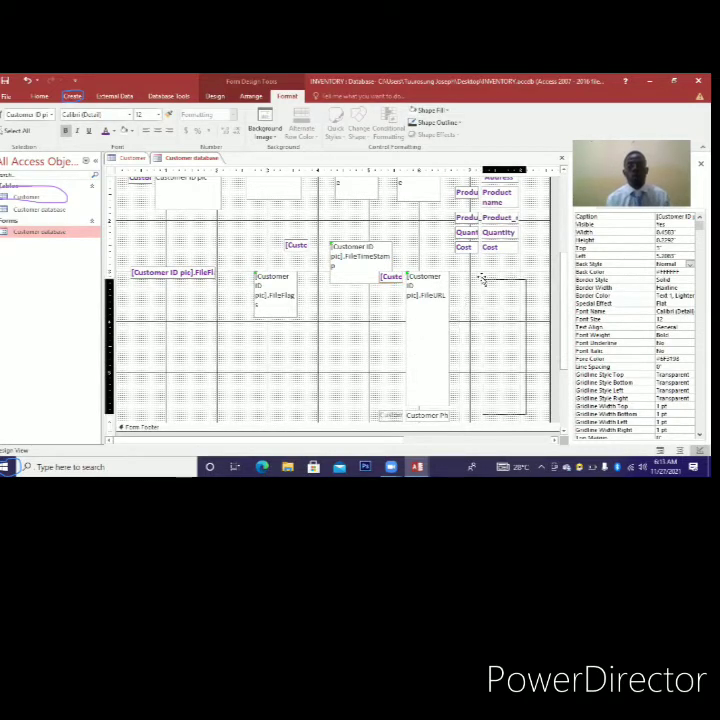
{"action": "left_click", "coordinate": [390, 276]}
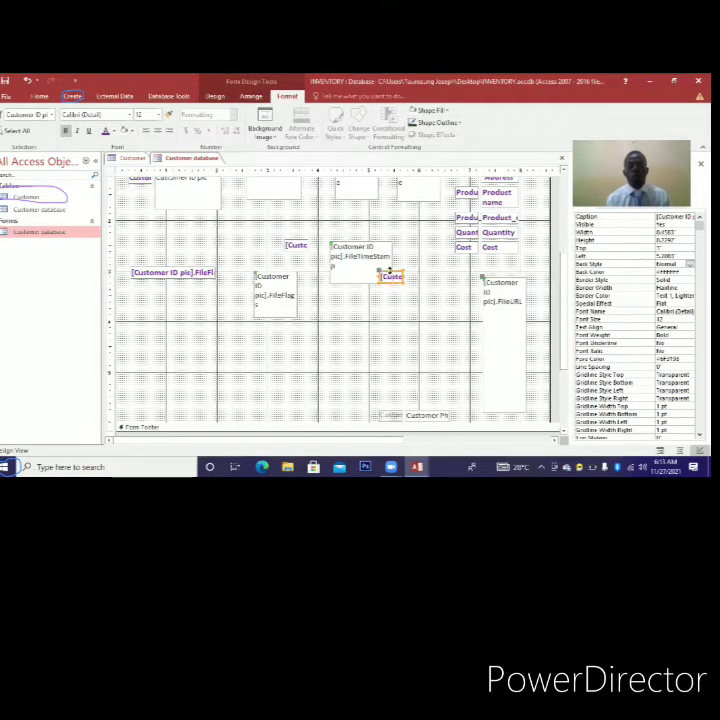
{"action": "left_click_drag", "start_coordinate": [404, 277], "coordinate": [436, 289]}
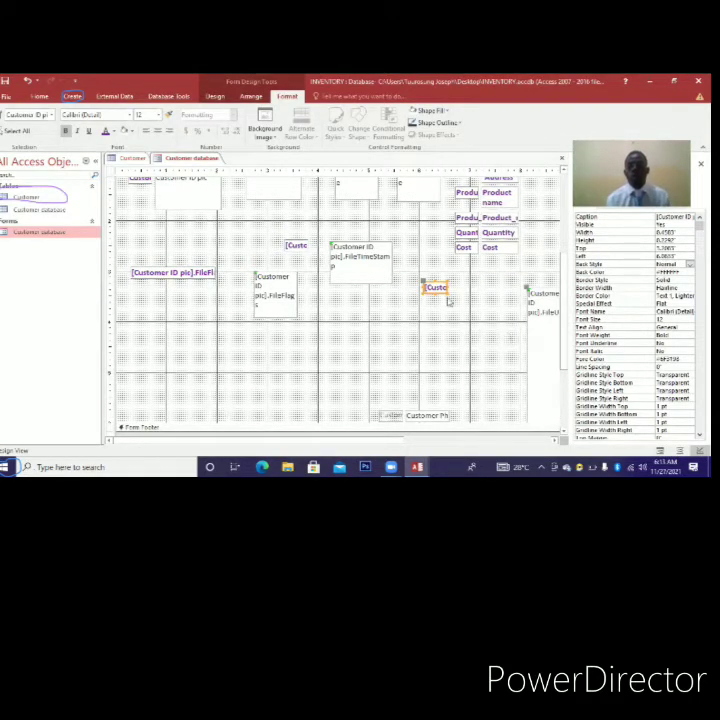
{"action": "left_click", "coordinate": [528, 300]}
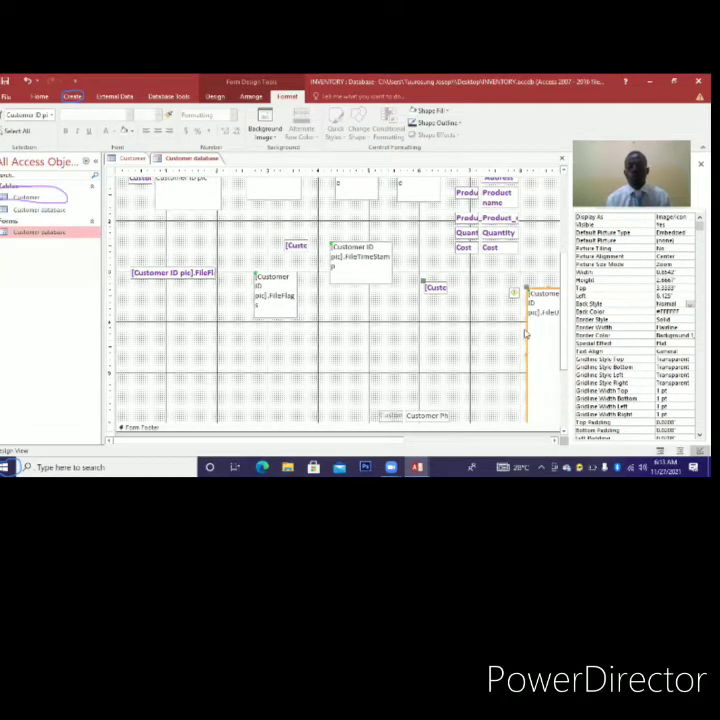
{"action": "left_click_drag", "start_coordinate": [469, 300], "coordinate": [497, 350]}
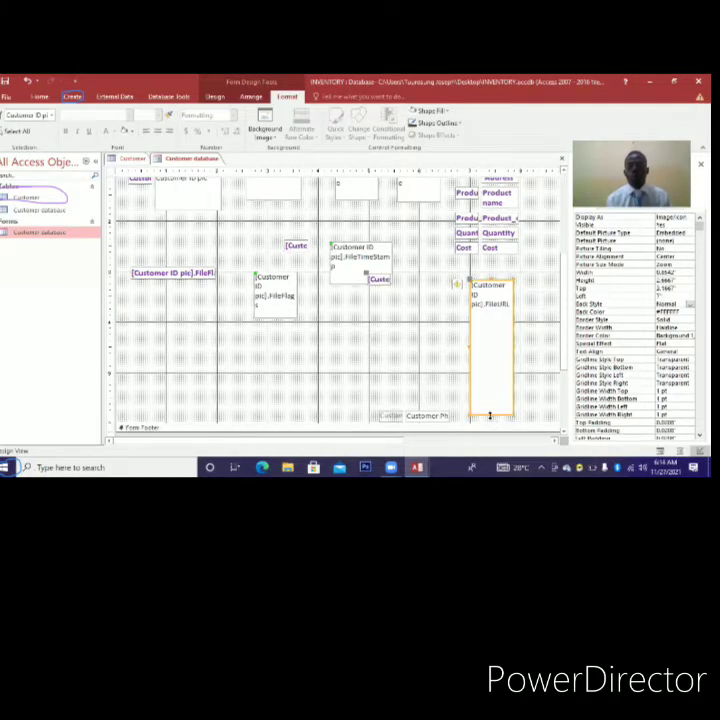
{"action": "left_click_drag", "start_coordinate": [490, 416], "coordinate": [523, 301]}
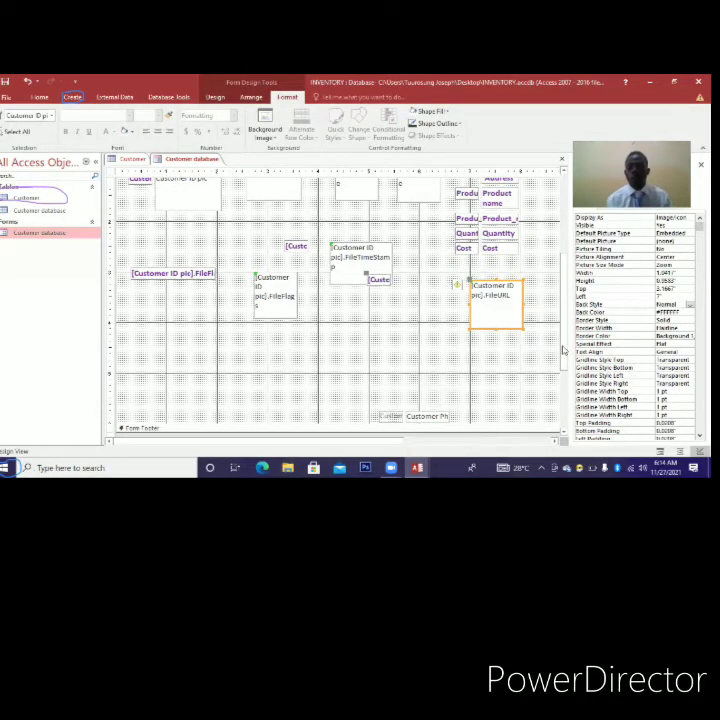
Move the Customer Phone Number label to about 0.79 inches from the left and 4.54 inches from the top, with its text box beside it
{"action": "scroll", "coordinate": [455, 225], "scroll_direction": "down", "scroll_amount": 2}
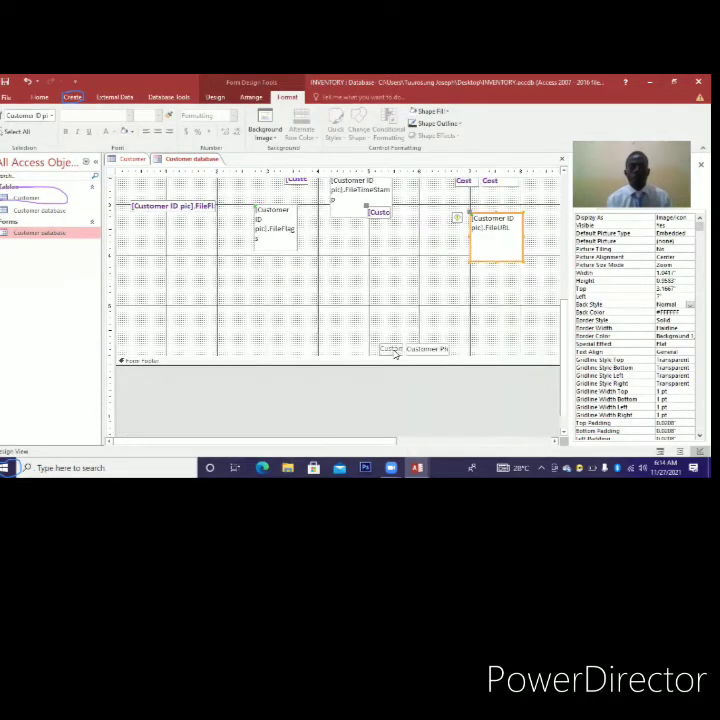
{"action": "left_click", "coordinate": [392, 348]}
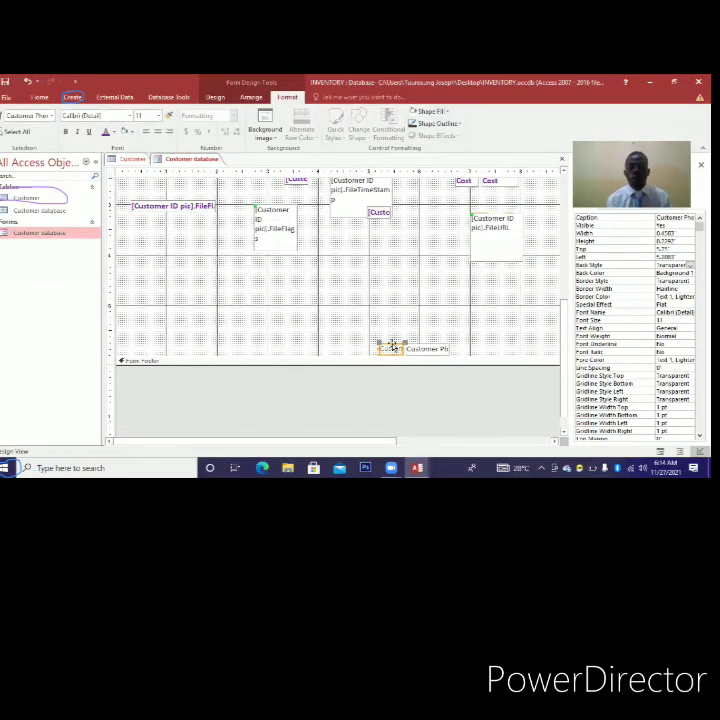
{"action": "left_click_drag", "start_coordinate": [277, 320], "coordinate": [176, 296]}
{"action": "left_click_drag", "start_coordinate": [218, 321], "coordinate": [155, 284]}
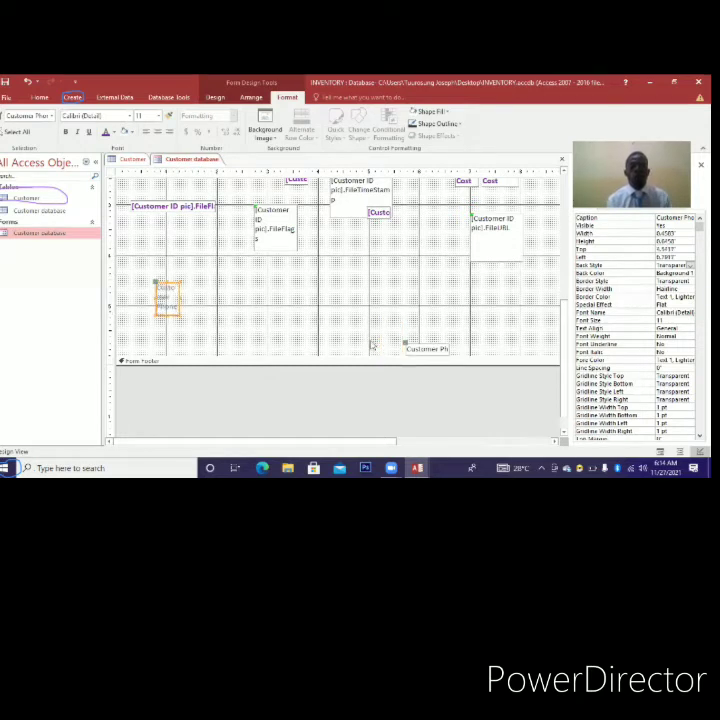
{"action": "left_click_drag", "start_coordinate": [405, 343], "coordinate": [217, 294]}
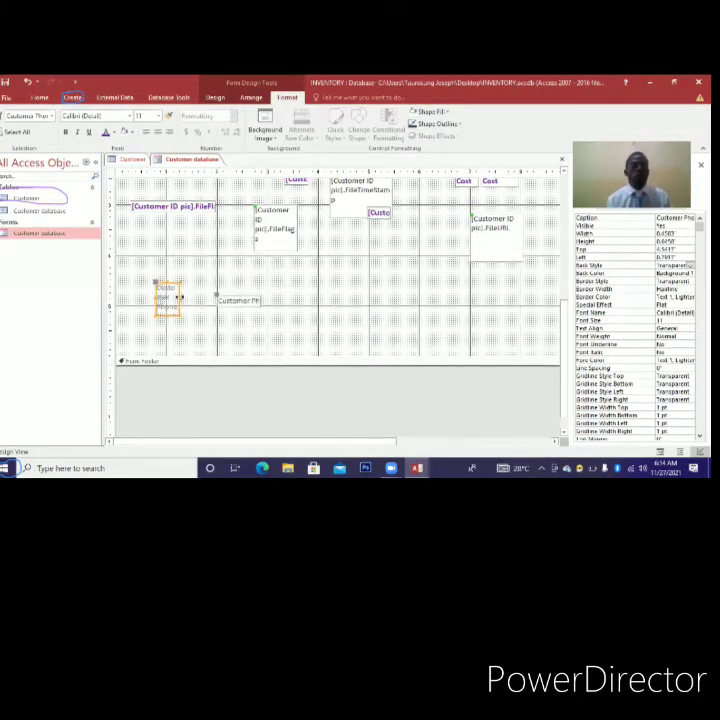
Widen the Customer Phone Number label to about 0.96 inches and reduce its height to about 0.33 inches
{"action": "left_click", "coordinate": [181, 297]}
{"action": "key", "text": "Return"}
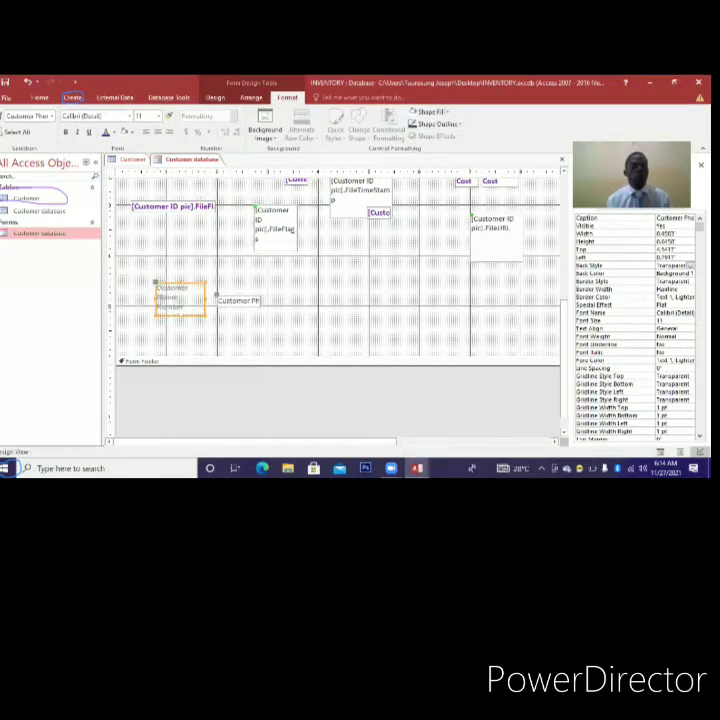
{"action": "left_click_drag", "start_coordinate": [180, 298], "coordinate": [181, 299]}
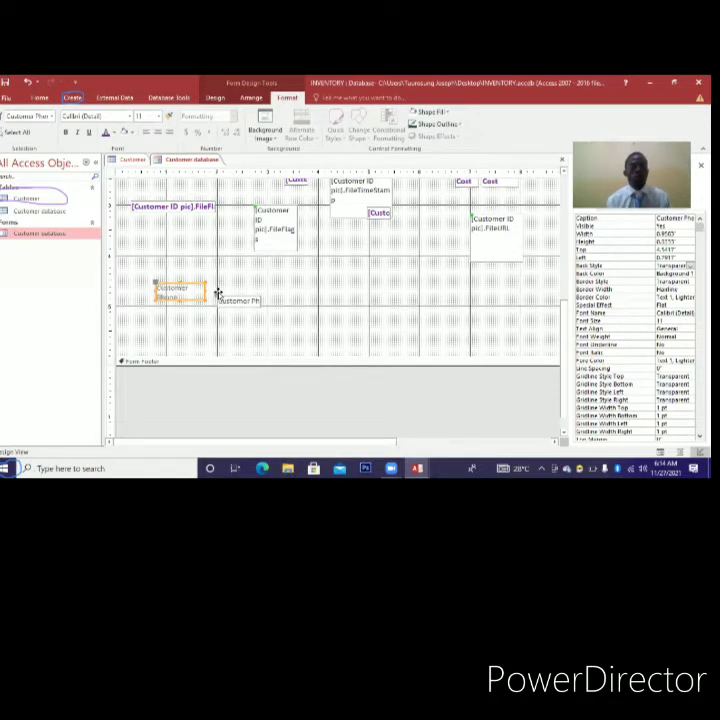
Raise the Customer Phone Number text box level with its label and resize it to about 1.92 inches wide and 0.27 inches high
{"action": "left_click", "coordinate": [218, 296]}
{"action": "left_click_drag", "start_coordinate": [217, 288], "coordinate": [217, 286]}
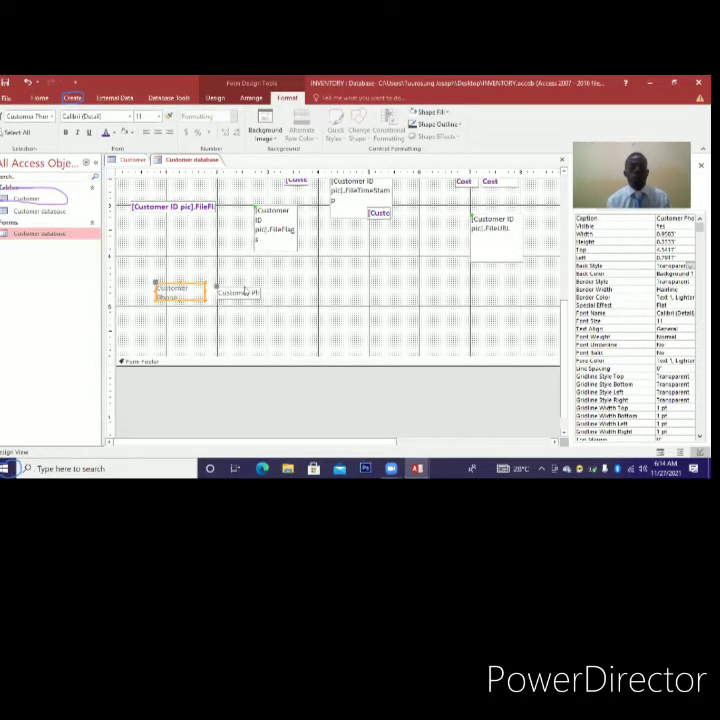
{"action": "left_click", "coordinate": [244, 291]}
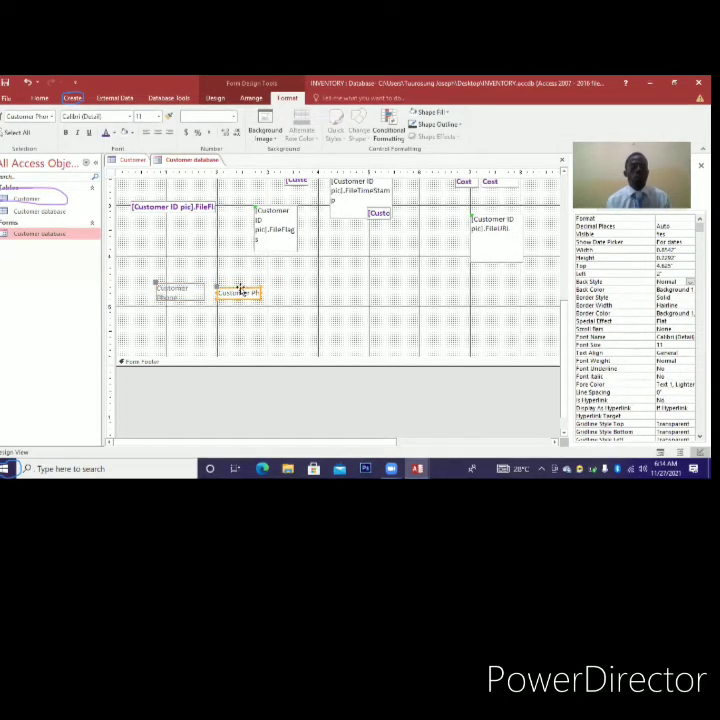
{"action": "left_click", "coordinate": [237, 286]}
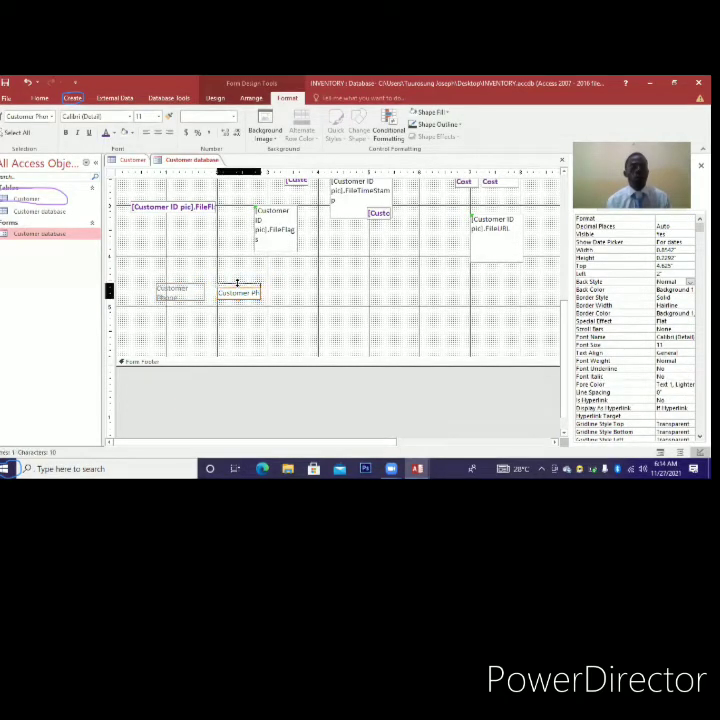
{"action": "left_click_drag", "start_coordinate": [237, 284], "coordinate": [298, 297]}
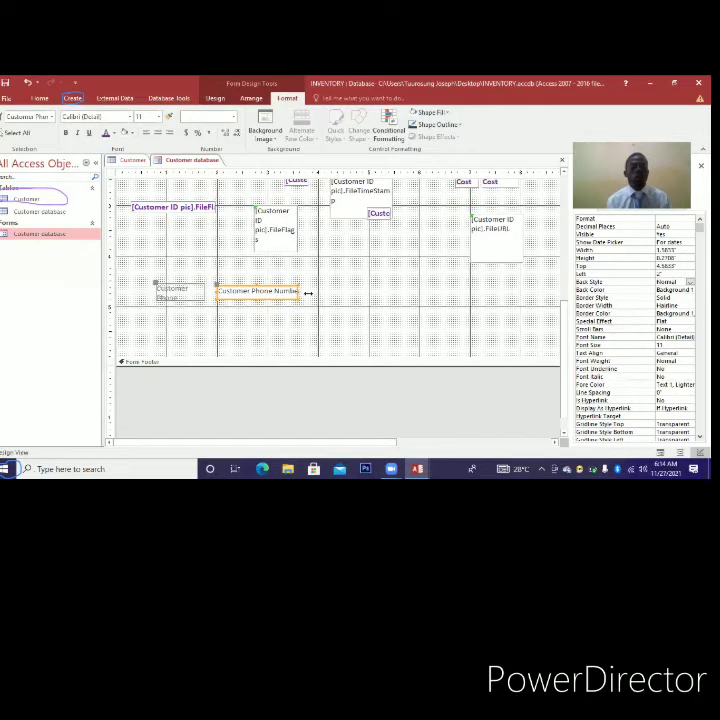
{"action": "left_click_drag", "start_coordinate": [313, 293], "coordinate": [314, 292]}
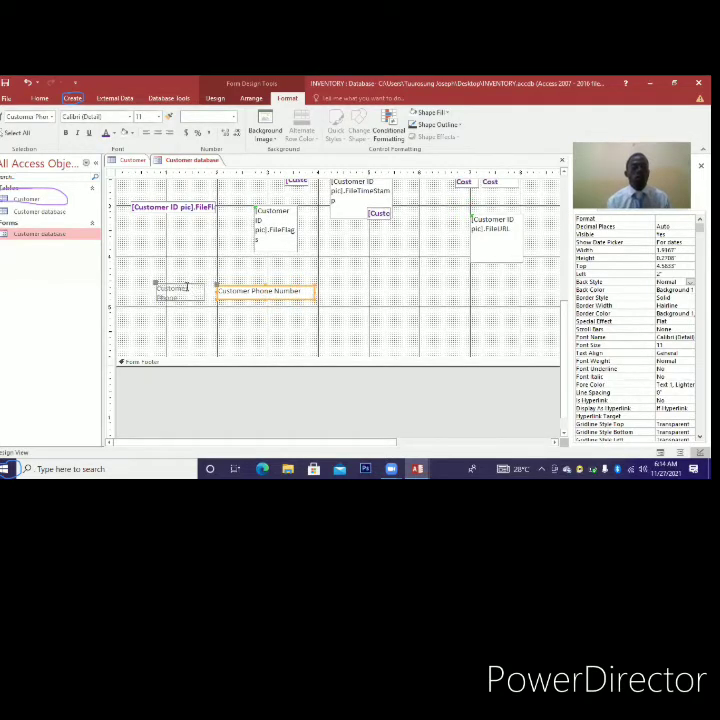
Extend the Customer Phone Number label on both sides to 1.75 inches wide, starting about 0.21 inches from the left, and about 0.29 inches high
{"action": "left_click", "coordinate": [157, 289]}
{"action": "left_click_drag", "start_coordinate": [155, 290], "coordinate": [125, 290]}
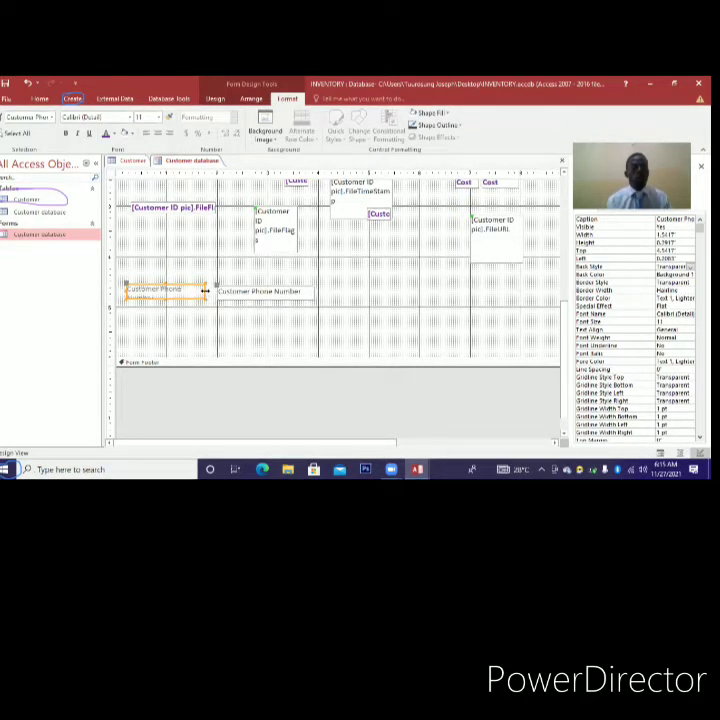
{"action": "left_click", "coordinate": [214, 290]}
{"action": "left_click_drag", "start_coordinate": [214, 291], "coordinate": [216, 291]}
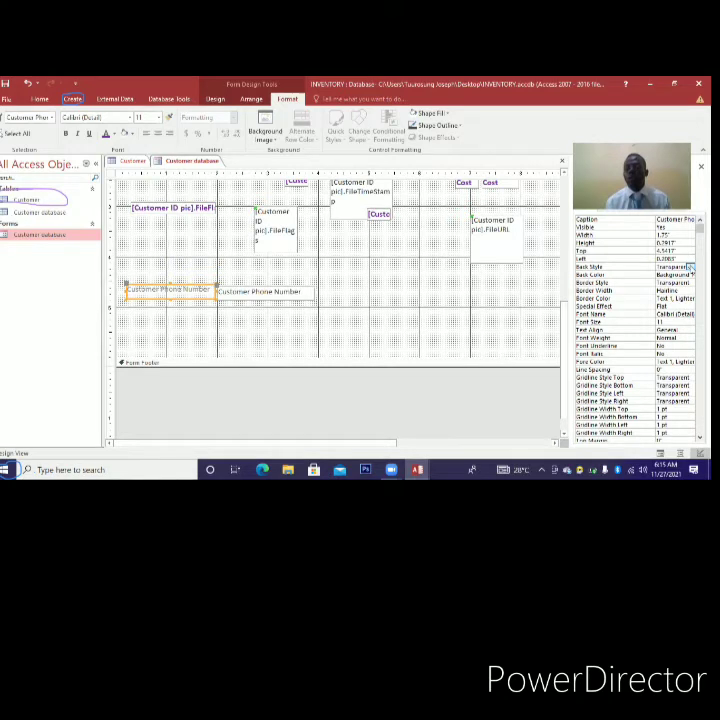
Give the Customer Phone Number label a Normal back style and bold purple 12-point text, and make it tall enough for two lines
{"action": "left_click", "coordinate": [689, 267]}
{"action": "left_click", "coordinate": [681, 283]}
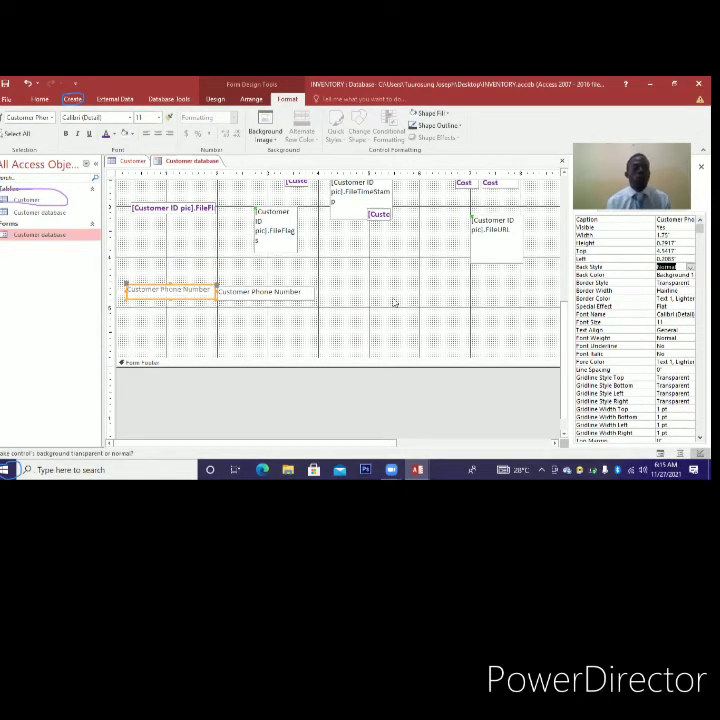
{"action": "left_click", "coordinate": [64, 133]}
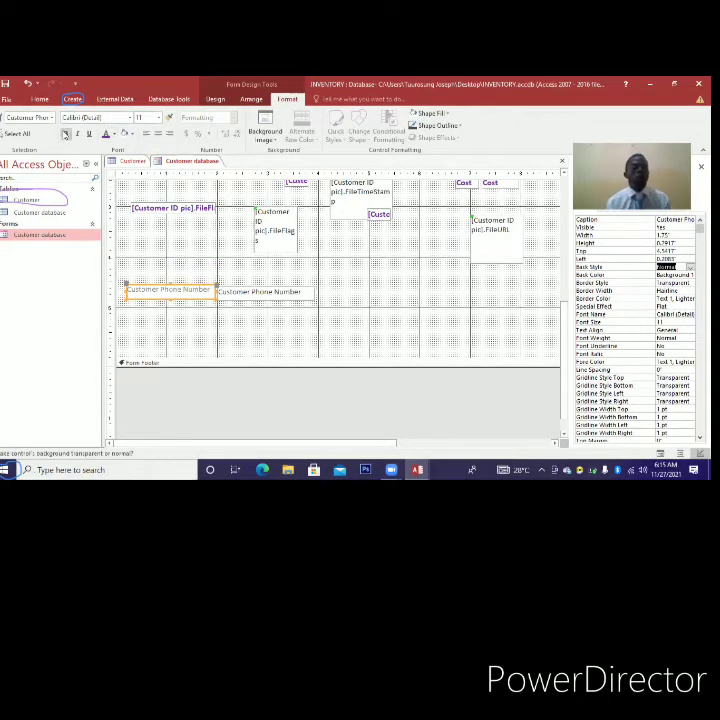
{"action": "left_click", "coordinate": [158, 118]}
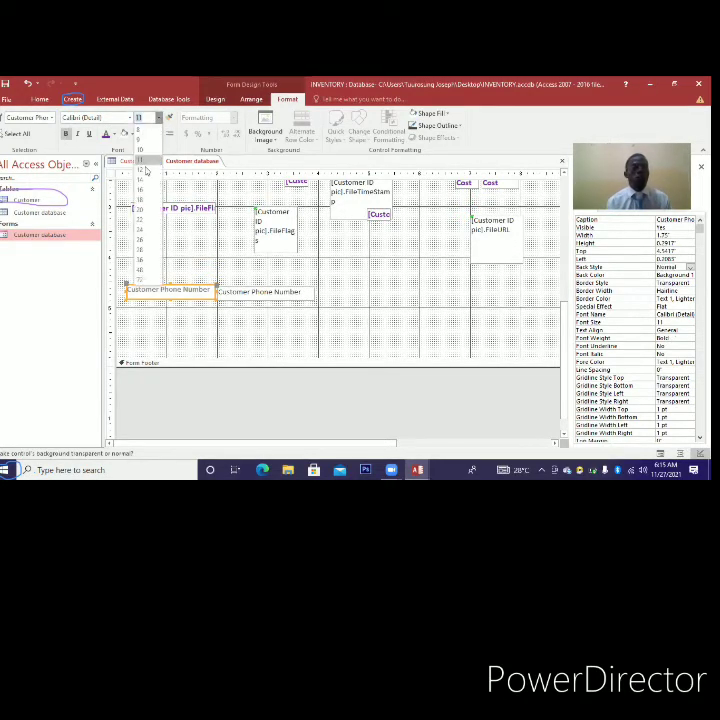
{"action": "left_click", "coordinate": [146, 171]}
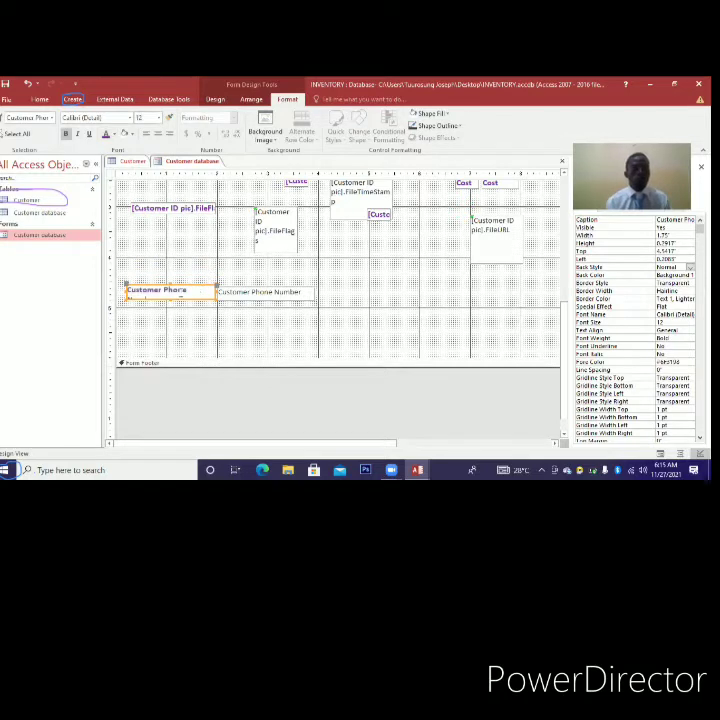
{"action": "left_click_drag", "start_coordinate": [170, 302], "coordinate": [201, 306]}
{"action": "left_click", "coordinate": [296, 293]}
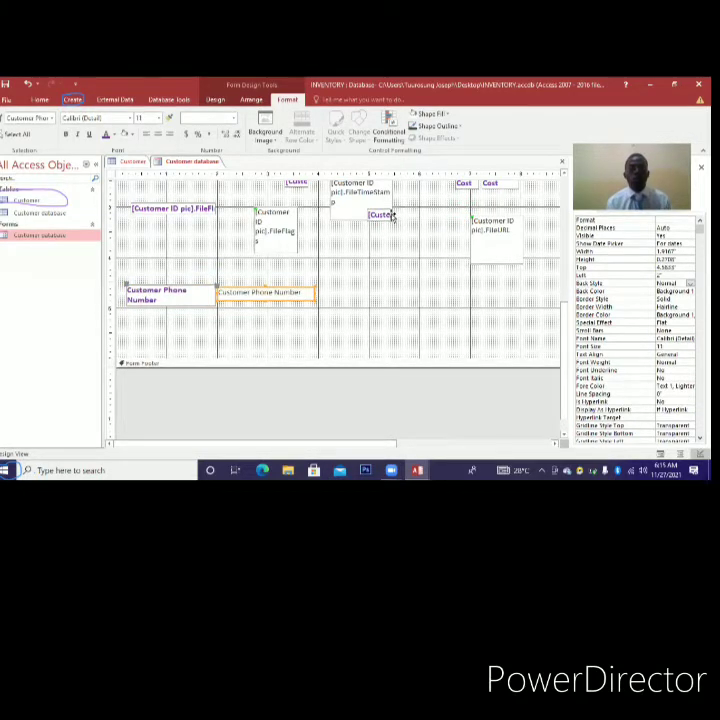
{"action": "left_click", "coordinate": [388, 215]}
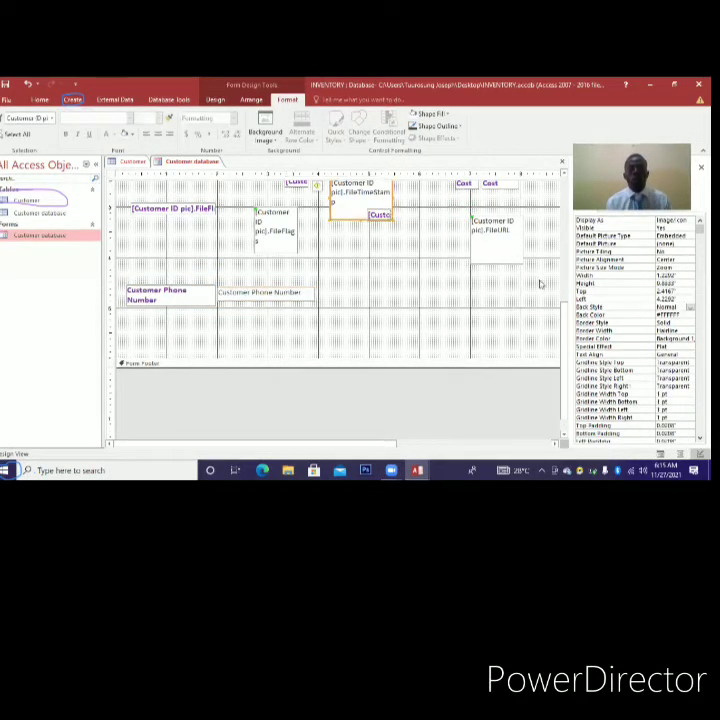
{"action": "left_click", "coordinate": [558, 320]}
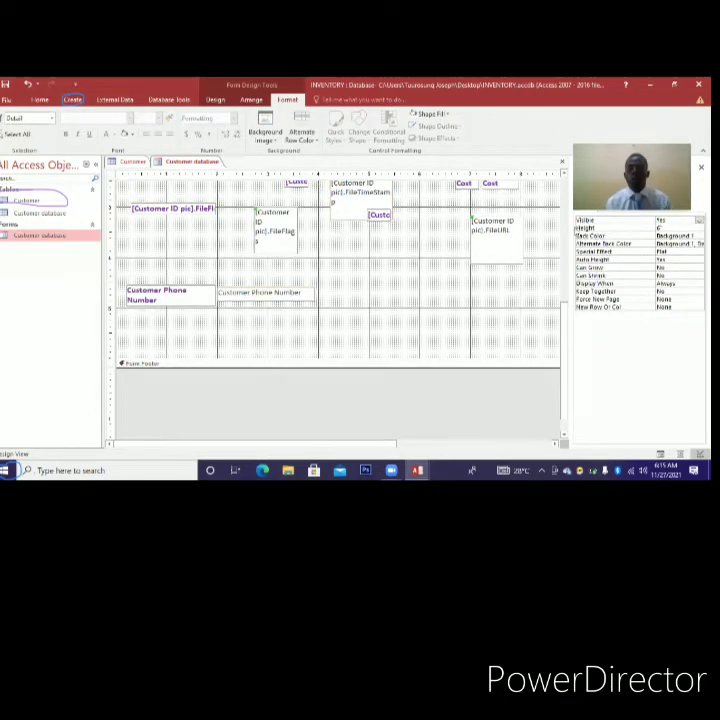
Colour the text of the Customer database title in the form header dark green (Accent 6, Darker)
{"action": "scroll", "coordinate": [340, 310], "scroll_direction": "up", "scroll_amount": 5}
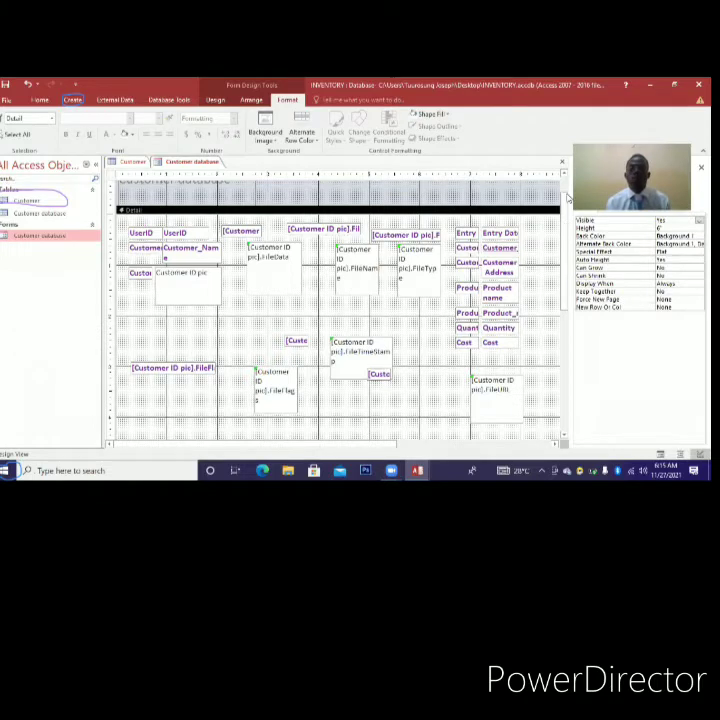
{"action": "scroll", "coordinate": [286, 204], "scroll_direction": "up", "scroll_amount": 1}
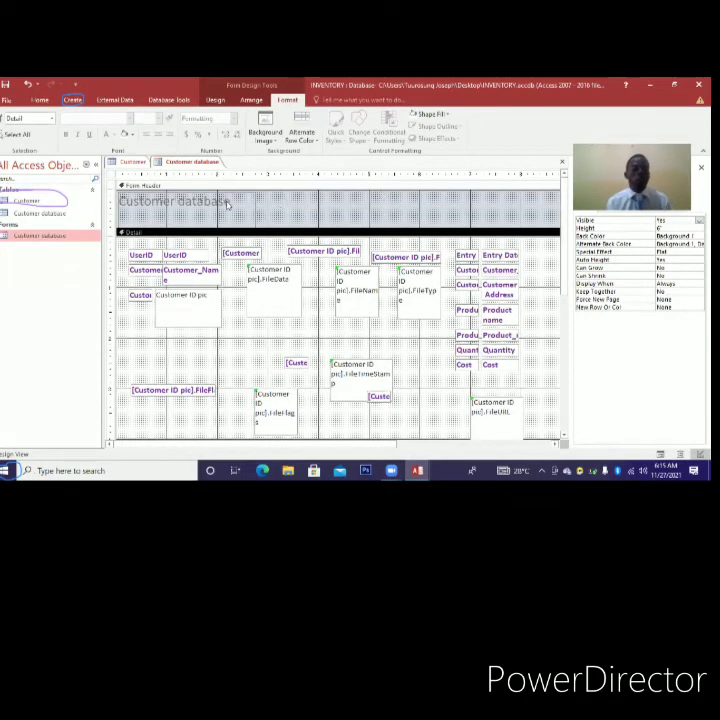
{"action": "left_click", "coordinate": [249, 216]}
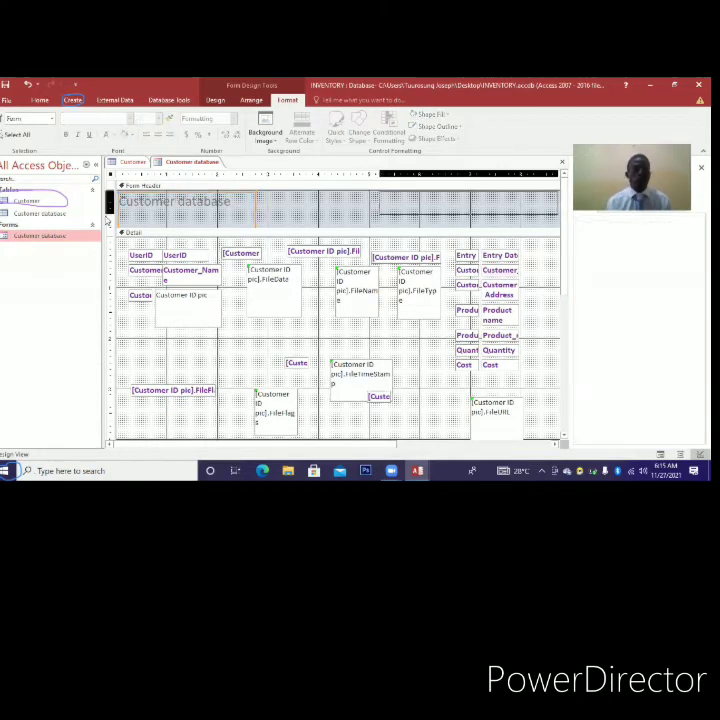
{"action": "left_click", "coordinate": [97, 203]}
{"action": "left_click", "coordinate": [119, 197]}
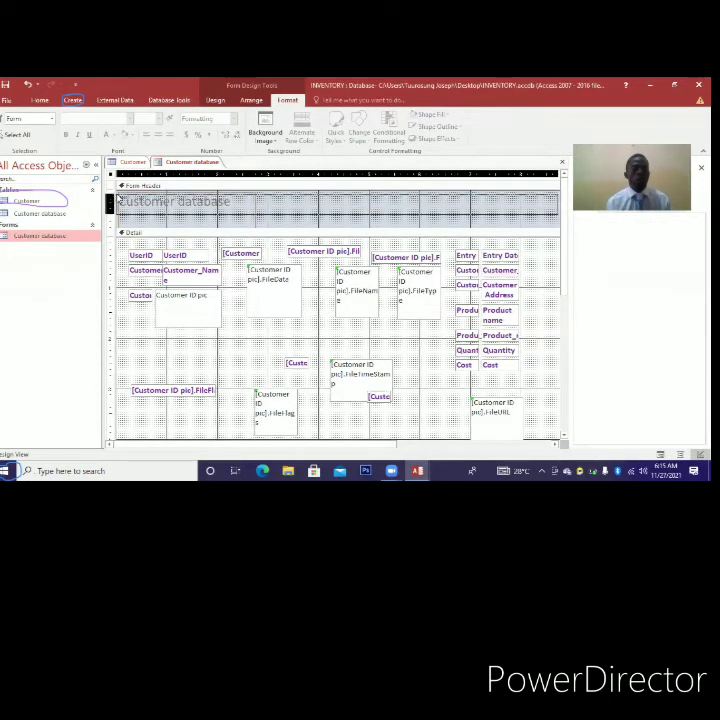
{"action": "left_click", "coordinate": [118, 197]}
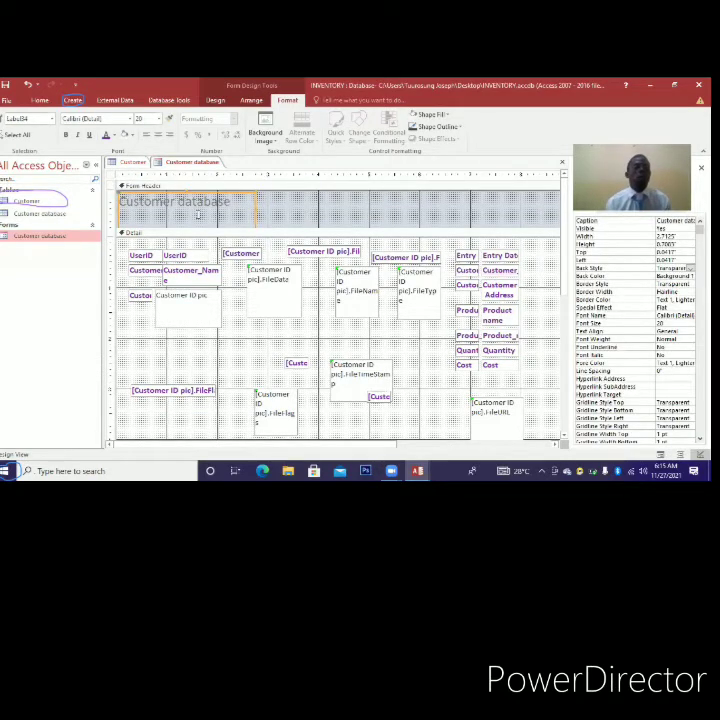
{"action": "left_click", "coordinate": [116, 135]}
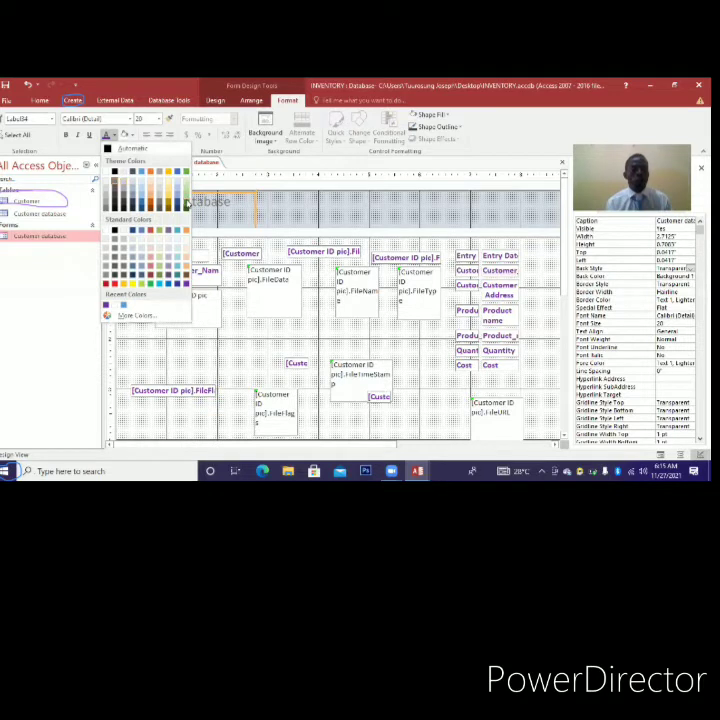
{"action": "left_click", "coordinate": [187, 202]}
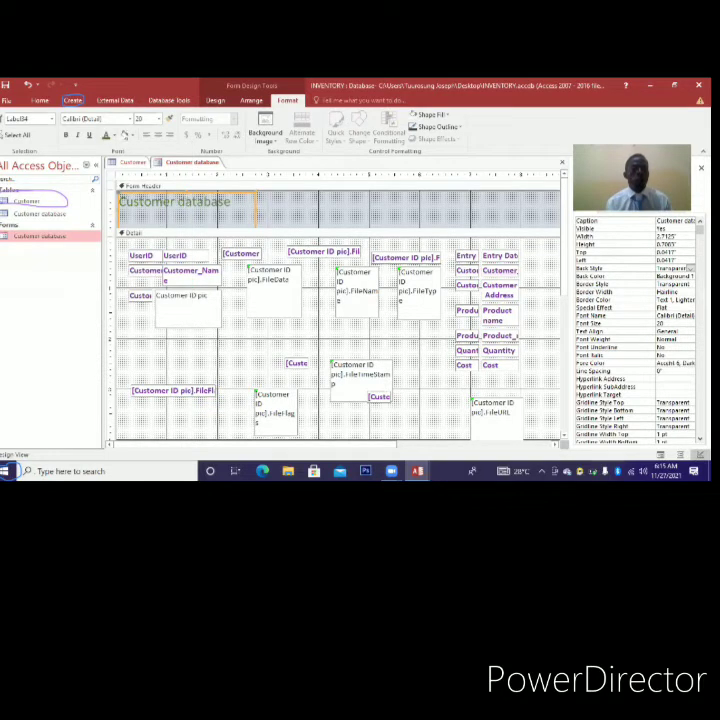
Set the header title label's back style to Normal and fill it with dark orange (Accent 2, Darker)
{"action": "left_click", "coordinate": [648, 268]}
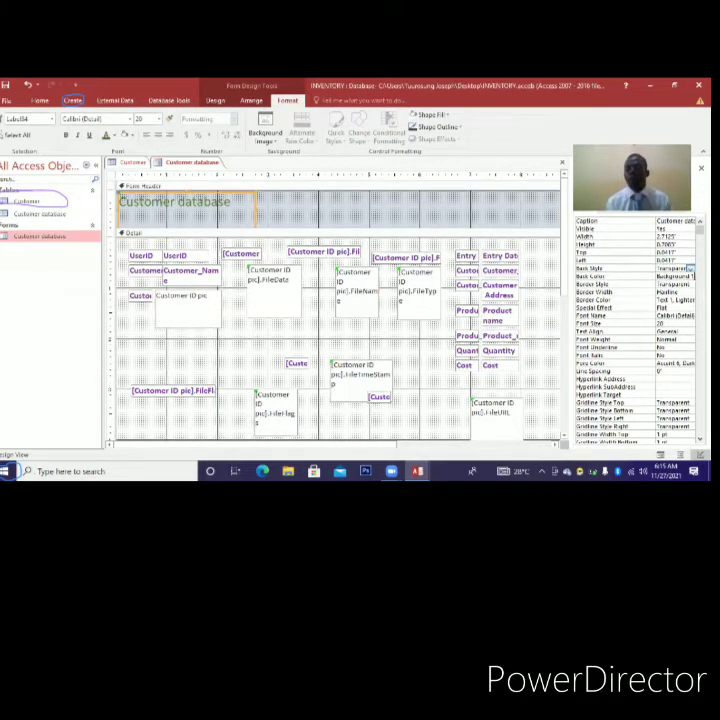
{"action": "left_click", "coordinate": [690, 268]}
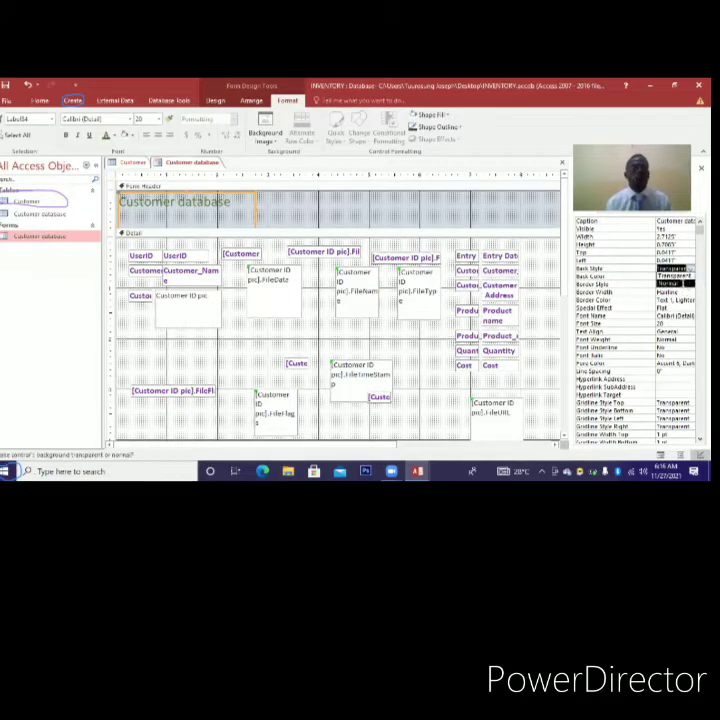
{"action": "left_click", "coordinate": [672, 283]}
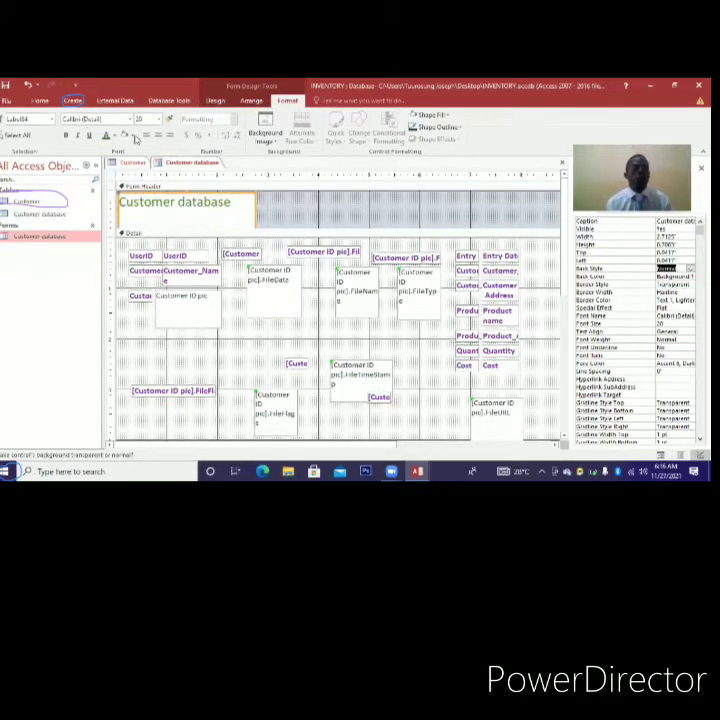
{"action": "left_click", "coordinate": [128, 135]}
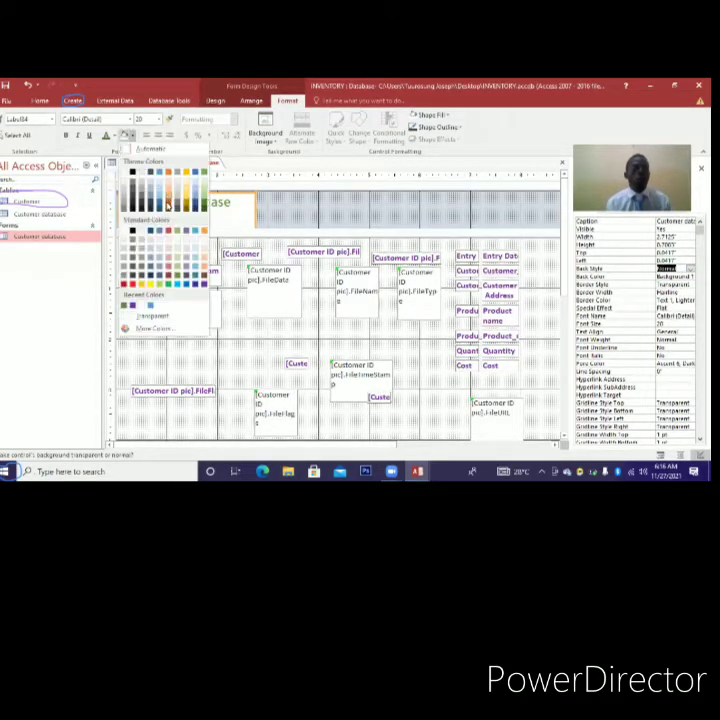
{"action": "left_click", "coordinate": [168, 204]}
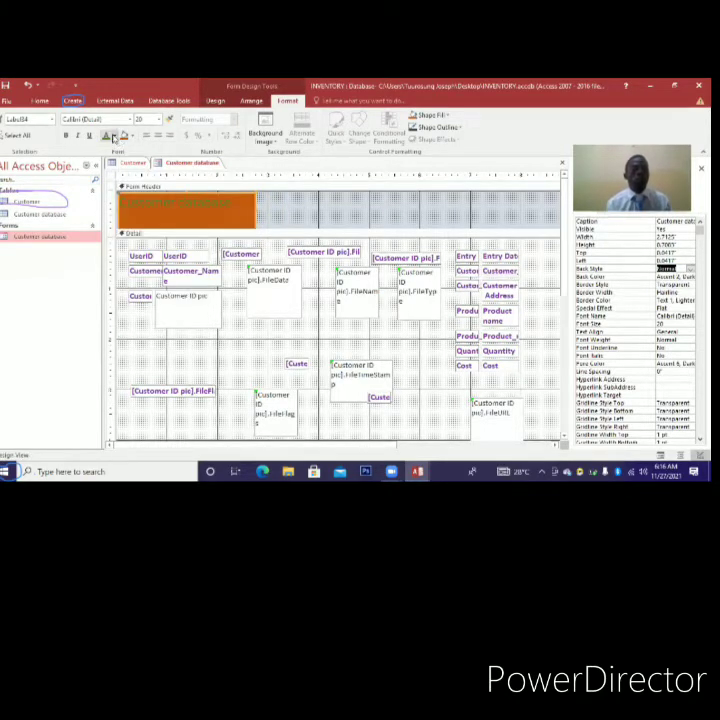
Try bright green on the header title's text, and make it purple and bold instead
{"action": "left_click", "coordinate": [114, 135]}
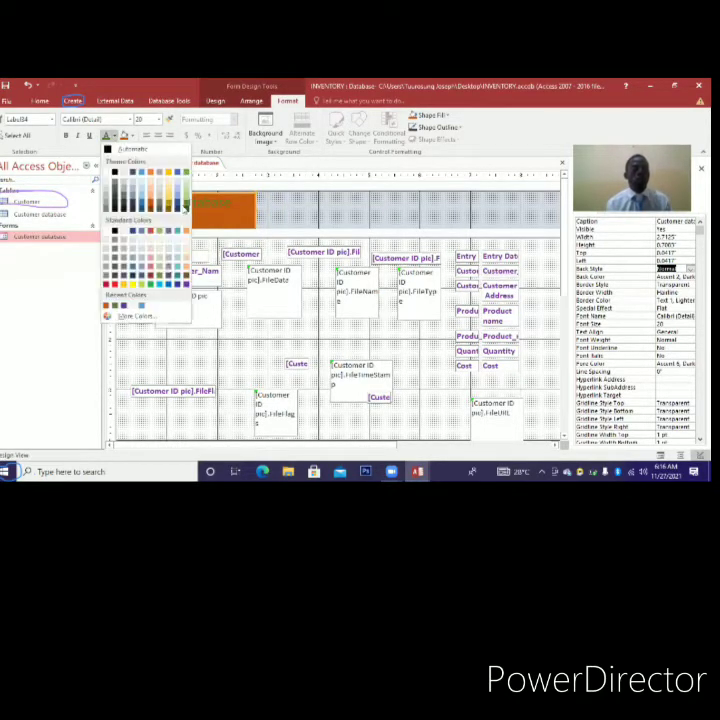
{"action": "left_click", "coordinate": [151, 285]}
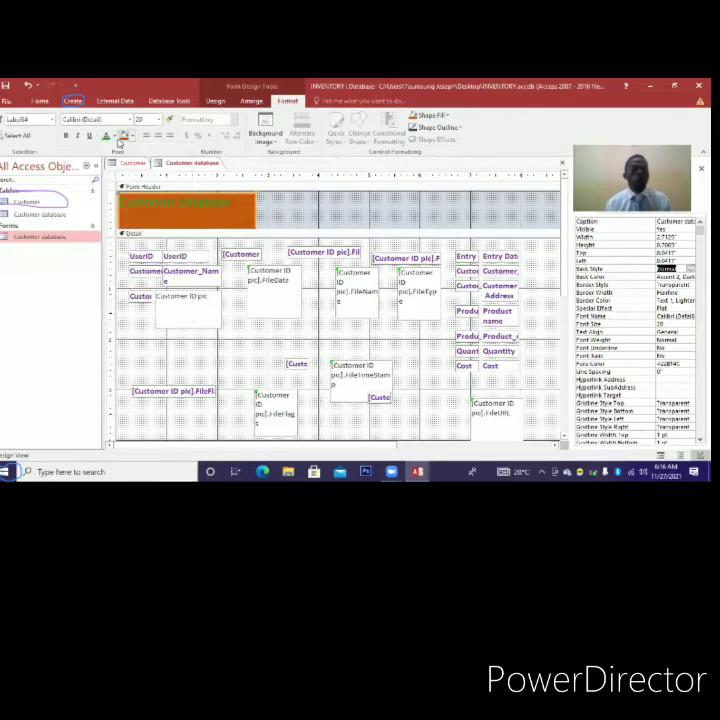
{"action": "left_click", "coordinate": [115, 136]}
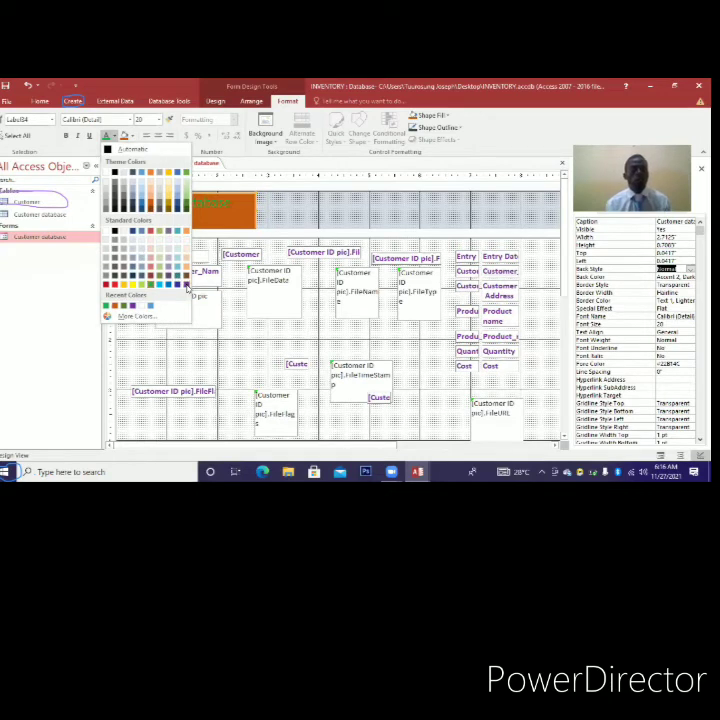
{"action": "left_click", "coordinate": [186, 286]}
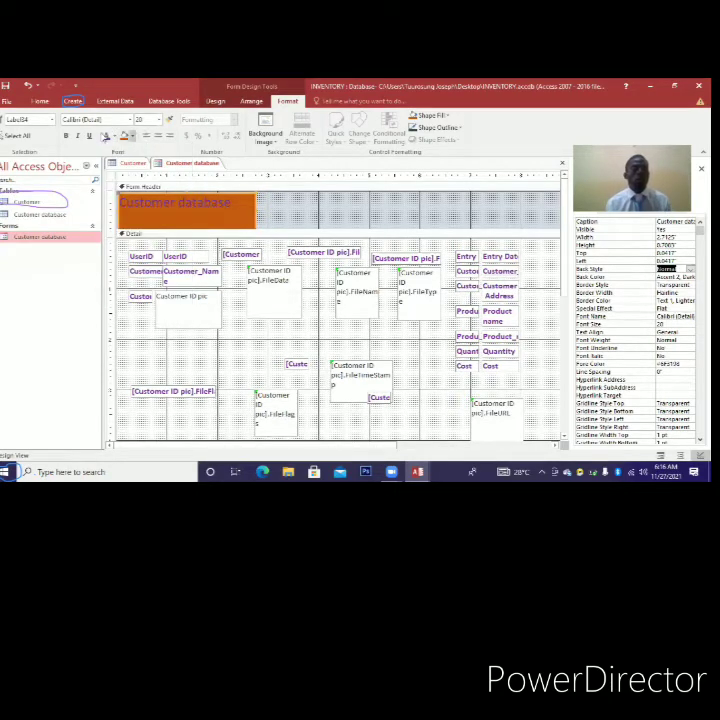
{"action": "left_click", "coordinate": [66, 136]}
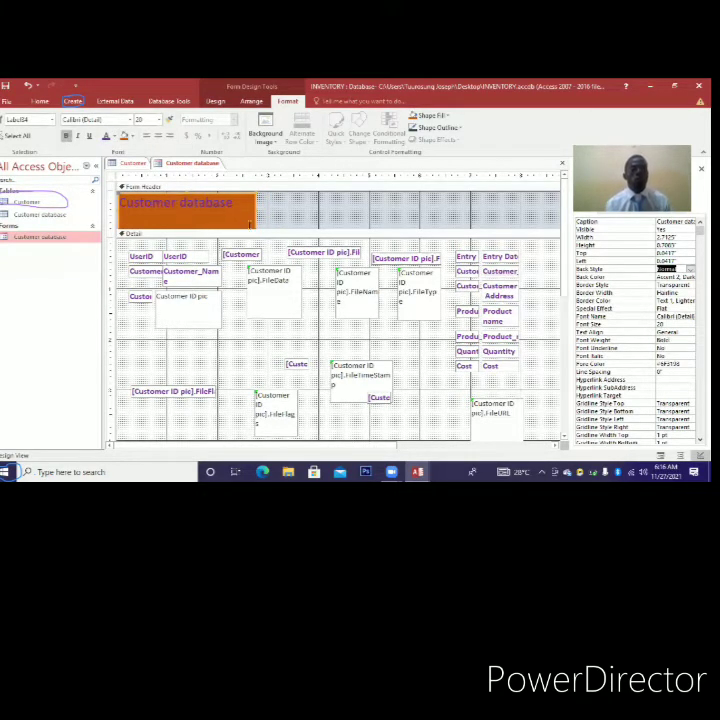
Widen the header title label to about 6.75 inches and open the font size choices for its text
{"action": "left_click_drag", "start_coordinate": [255, 210], "coordinate": [460, 203]}
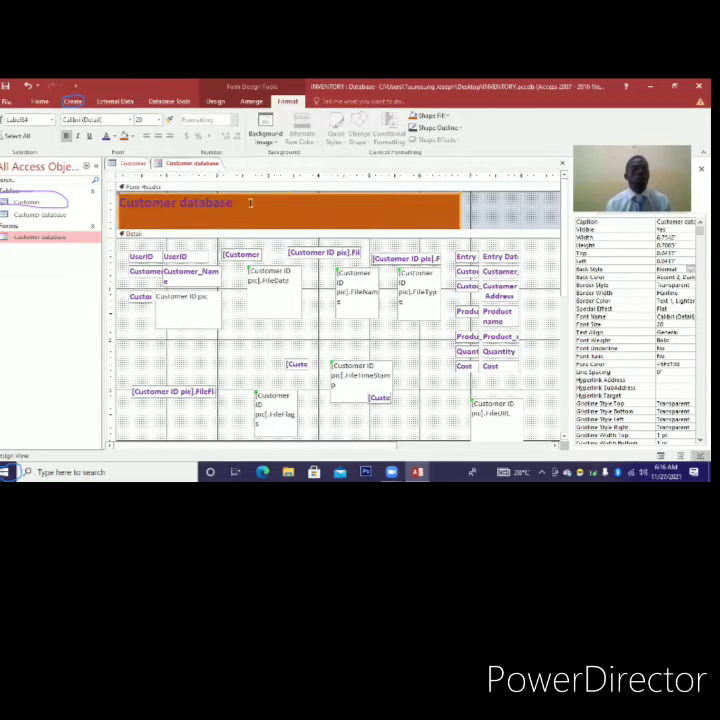
{"action": "left_click_drag", "start_coordinate": [196, 205], "coordinate": [122, 204]}
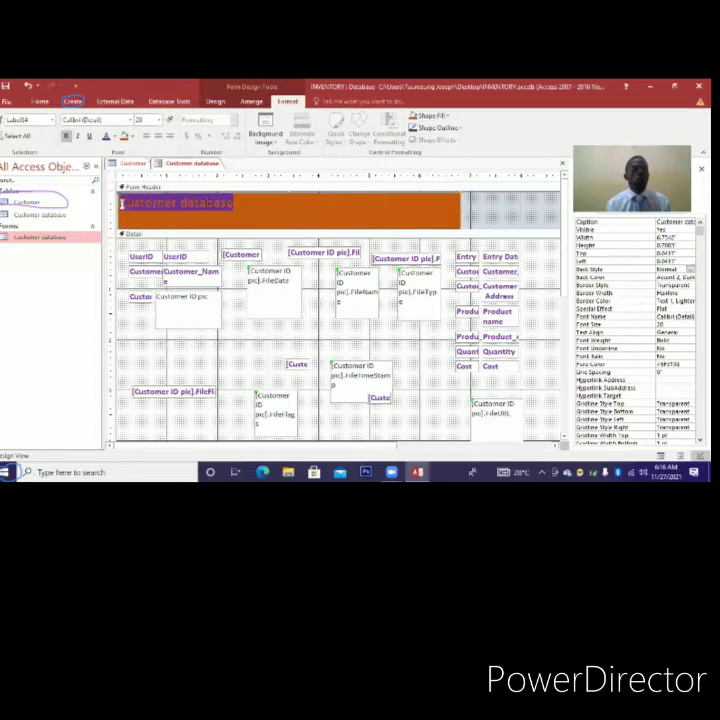
{"action": "left_click", "coordinate": [159, 121]}
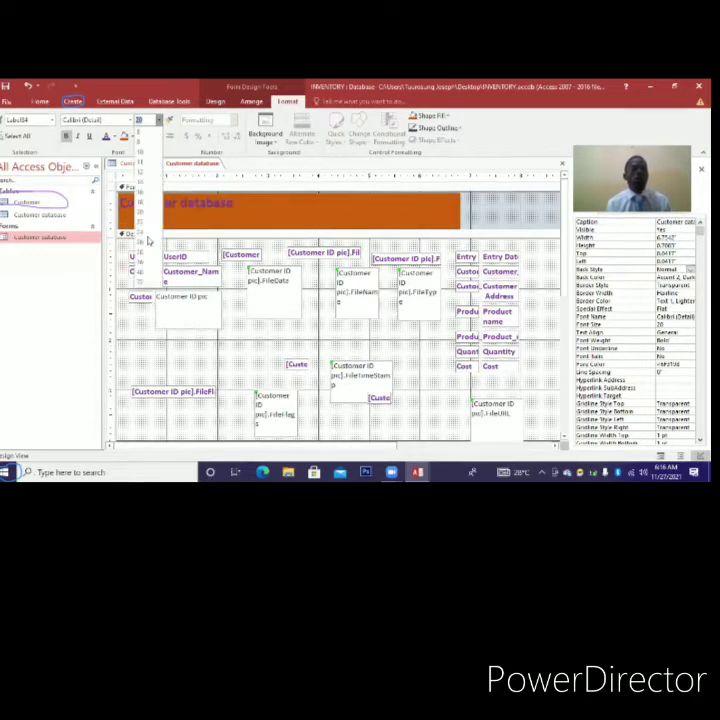
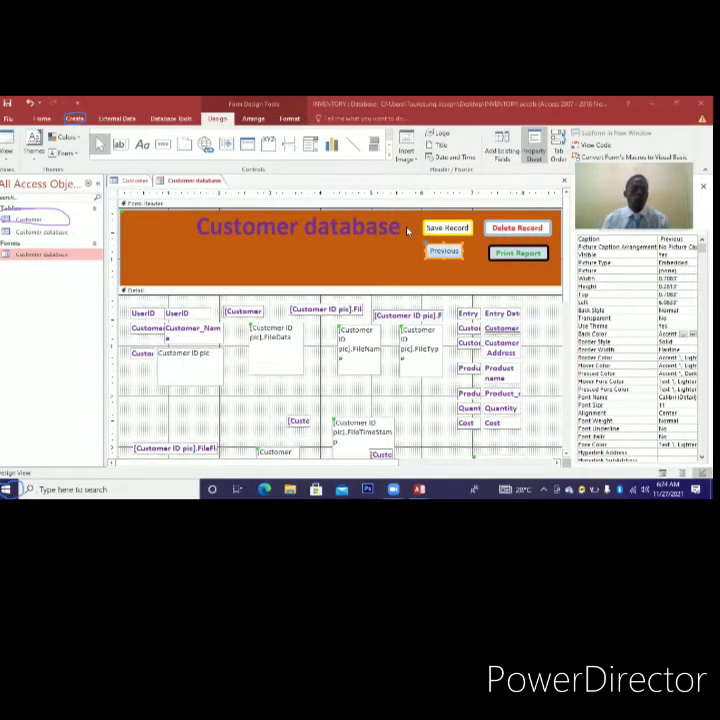
Resize the Customer_Name text box to about 1.33 inches wide and 0.29 inches high
{"action": "left_click", "coordinate": [227, 332]}
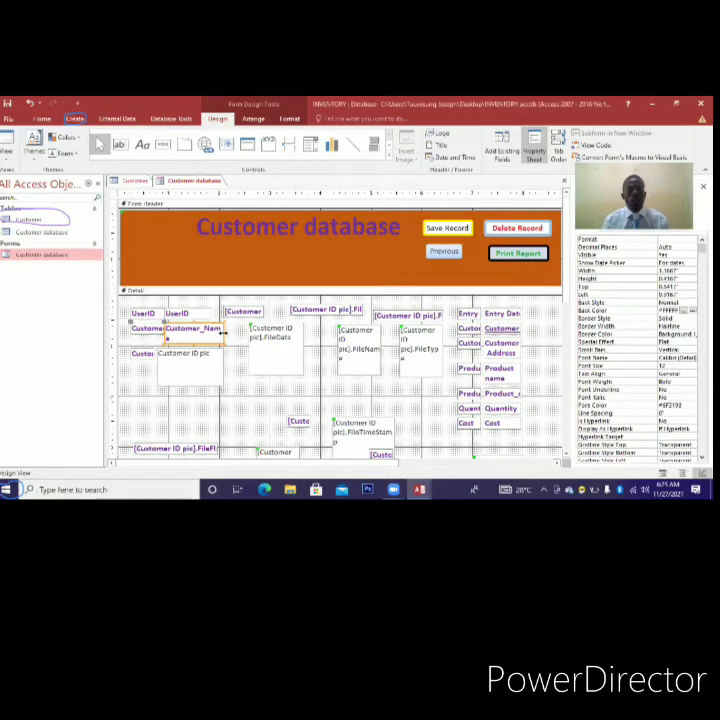
{"action": "left_click", "coordinate": [197, 332]}
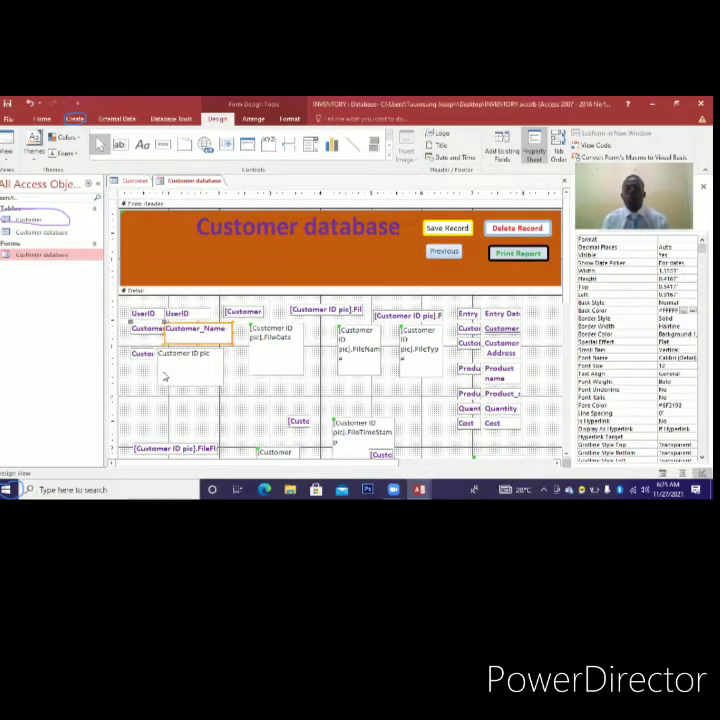
{"action": "left_click", "coordinate": [199, 338]}
{"action": "key", "text": "Escape"}
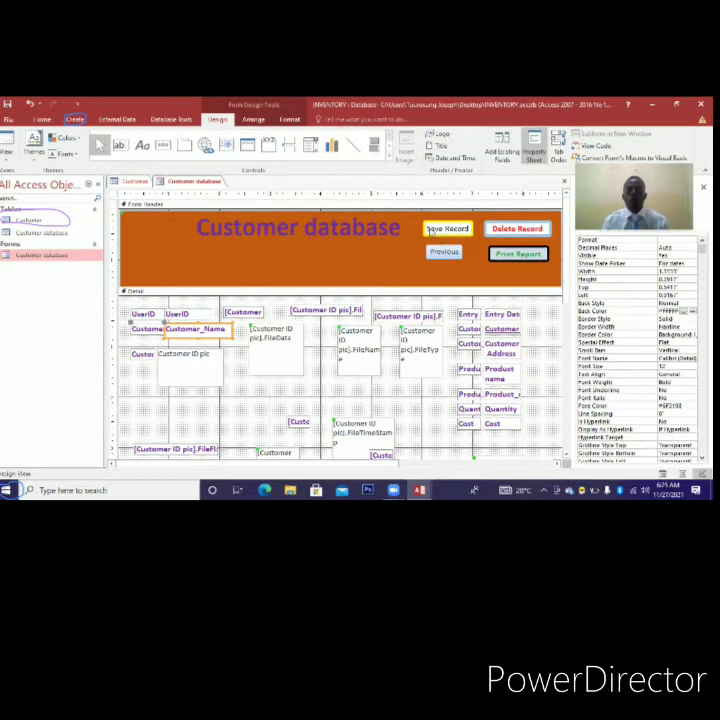
Arrange the Save Record, Delete Record and Print Report buttons in a row beneath the header title, about 1.17 inches from the top
{"action": "left_click", "coordinate": [445, 227]}
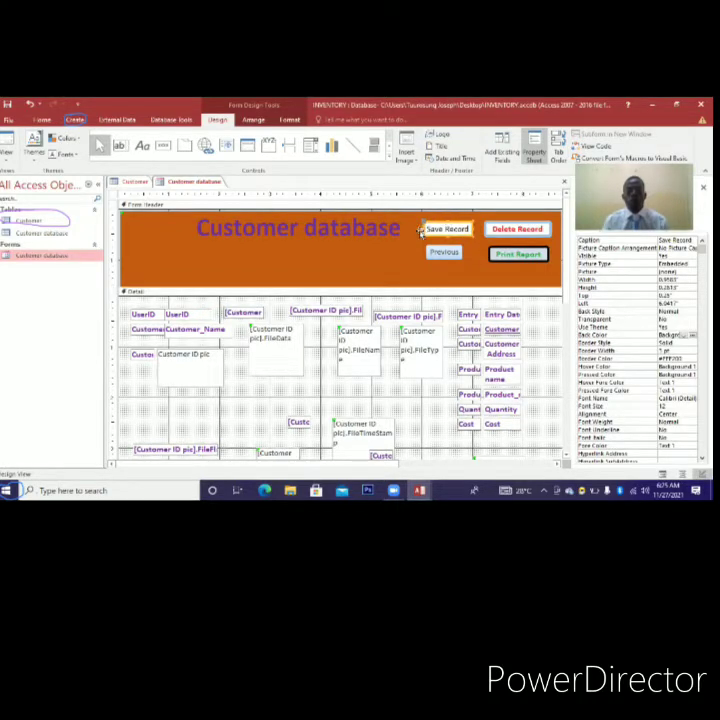
{"action": "mouse_move", "coordinate": [420, 230]}
{"action": "left_mouse_down"}
{"action": "mouse_move", "coordinate": [366, 262]}
{"action": "mouse_move", "coordinate": [283, 268]}
{"action": "mouse_move", "coordinate": [313, 281]}
{"action": "mouse_move", "coordinate": [317, 275]}
{"action": "left_mouse_up"}
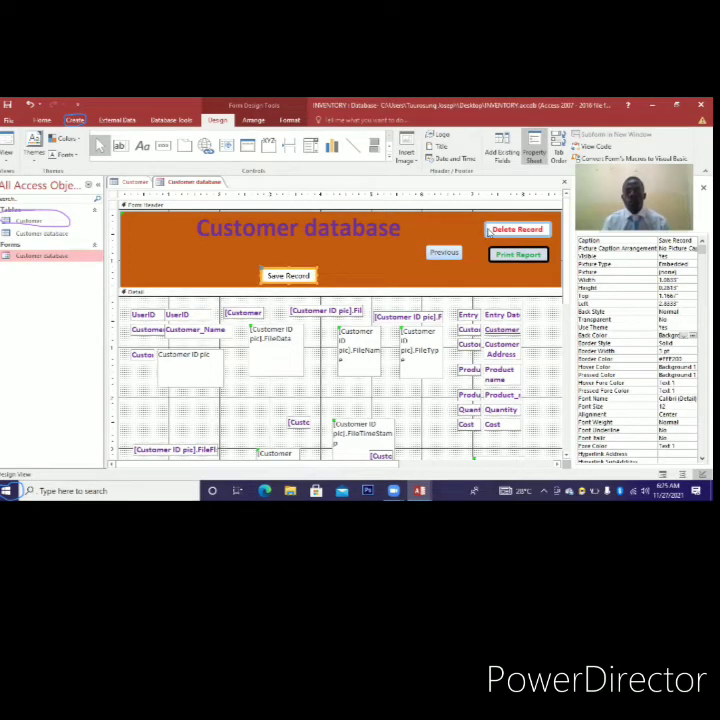
{"action": "left_click", "coordinate": [515, 230]}
{"action": "left_click_drag", "start_coordinate": [392, 298], "coordinate": [338, 274]}
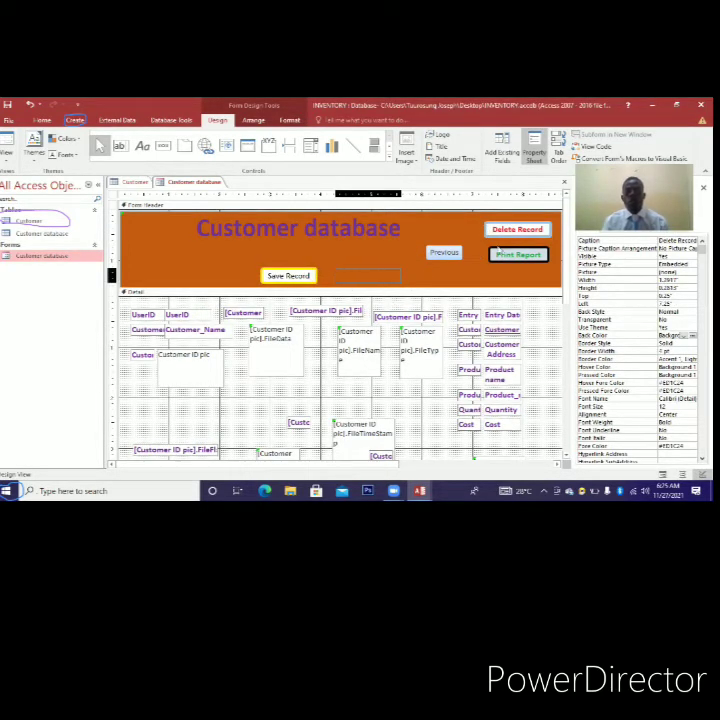
{"action": "mouse_move", "coordinate": [499, 251]}
{"action": "left_mouse_down"}
{"action": "mouse_move", "coordinate": [442, 281]}
{"action": "mouse_move", "coordinate": [423, 273]}
{"action": "left_mouse_up"}
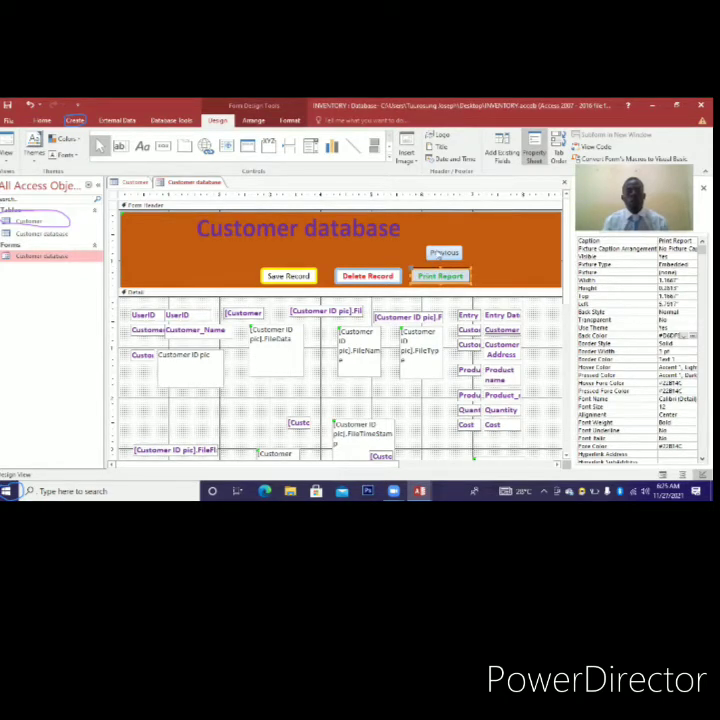
Move the Previous button up beside the header title, about 0.25 inches from the top
{"action": "left_click", "coordinate": [434, 251]}
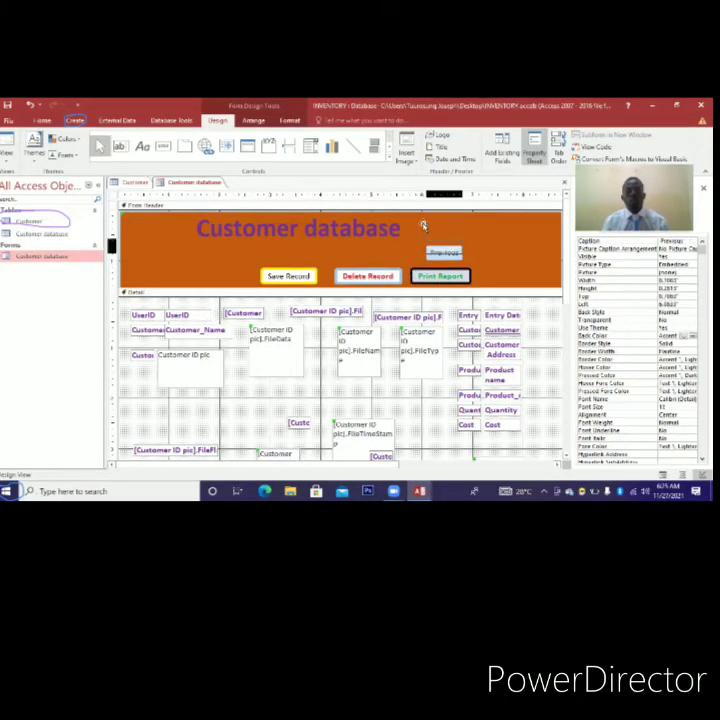
{"action": "left_click_drag", "start_coordinate": [440, 248], "coordinate": [428, 226]}
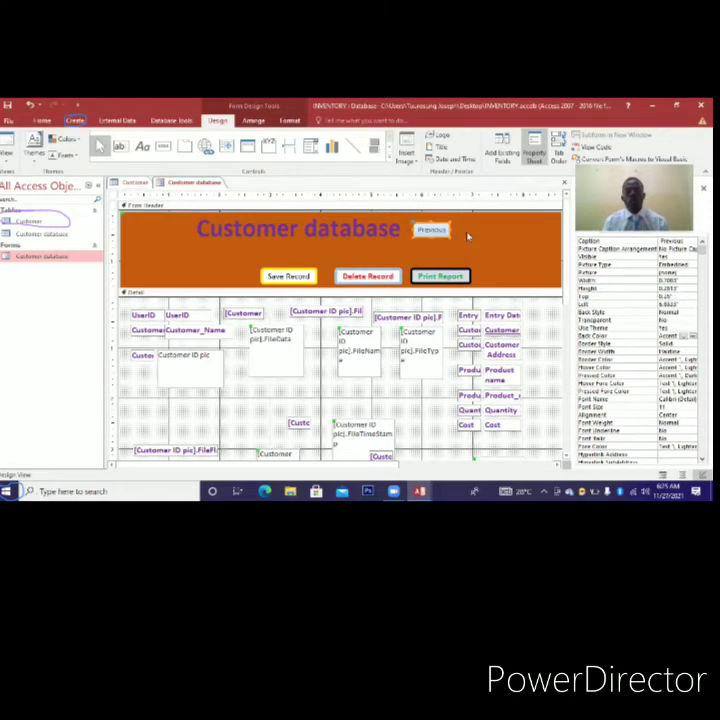
{"action": "left_click", "coordinate": [470, 238]}
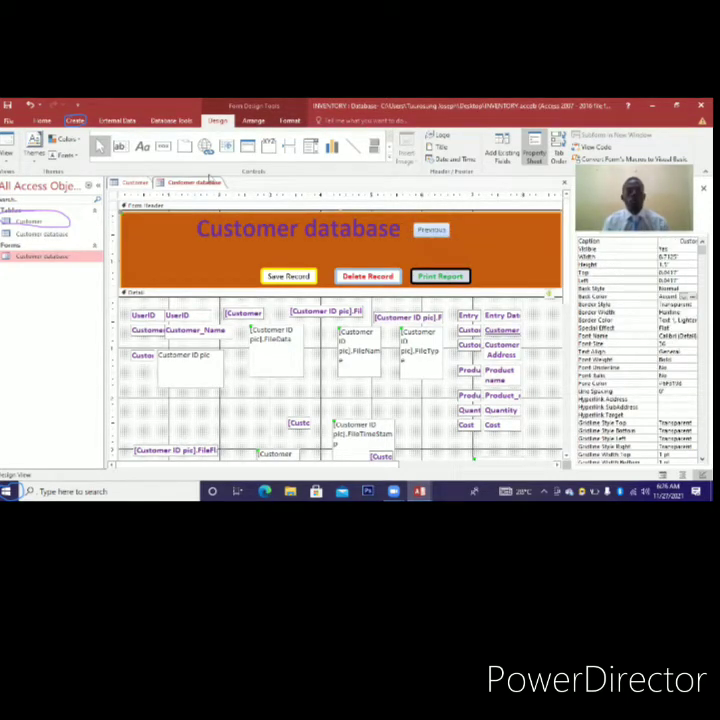
Add a Close Form command button with the Stop picture at the header's far end, inside its edge and about 0.38 inches high
{"action": "left_click", "coordinate": [431, 229]}
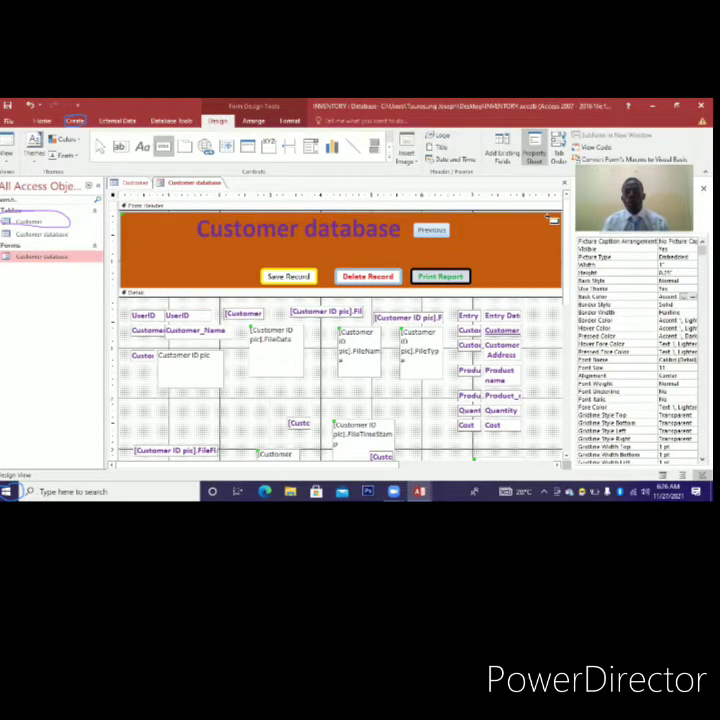
{"action": "left_click", "coordinate": [557, 221]}
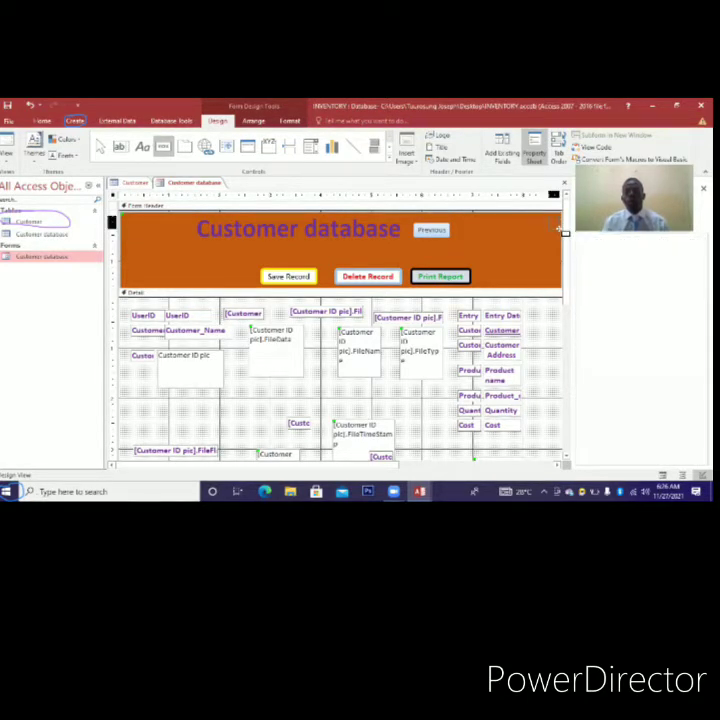
{"action": "left_click_drag", "start_coordinate": [559, 229], "coordinate": [561, 230]}
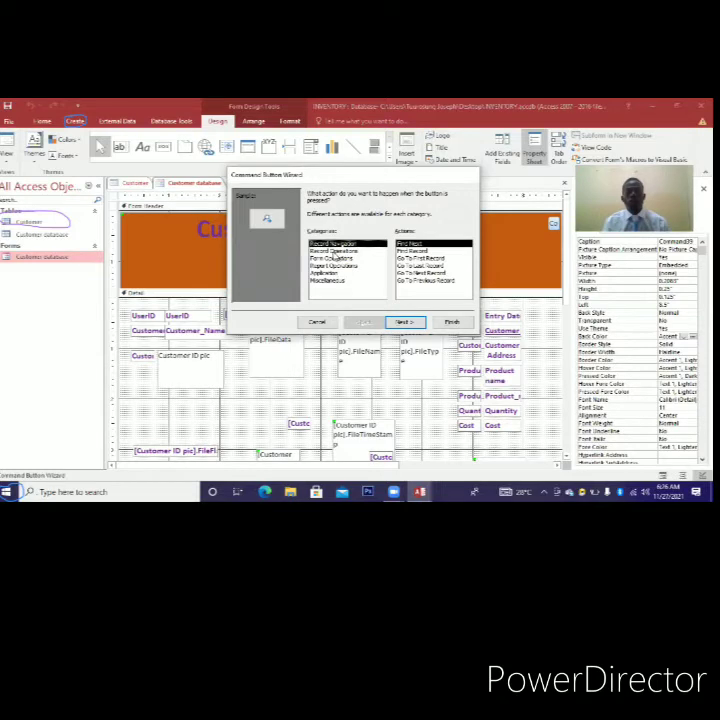
{"action": "left_click", "coordinate": [340, 251]}
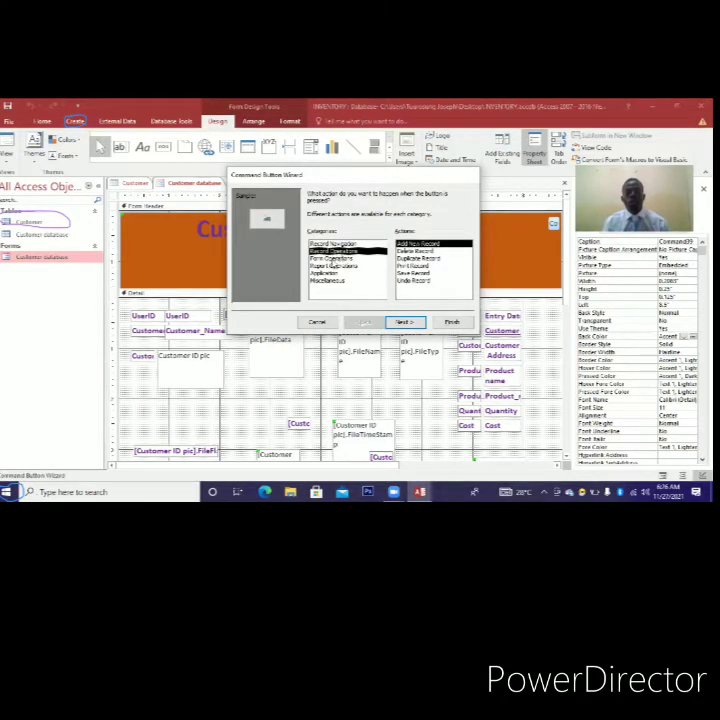
{"action": "left_click", "coordinate": [333, 258]}
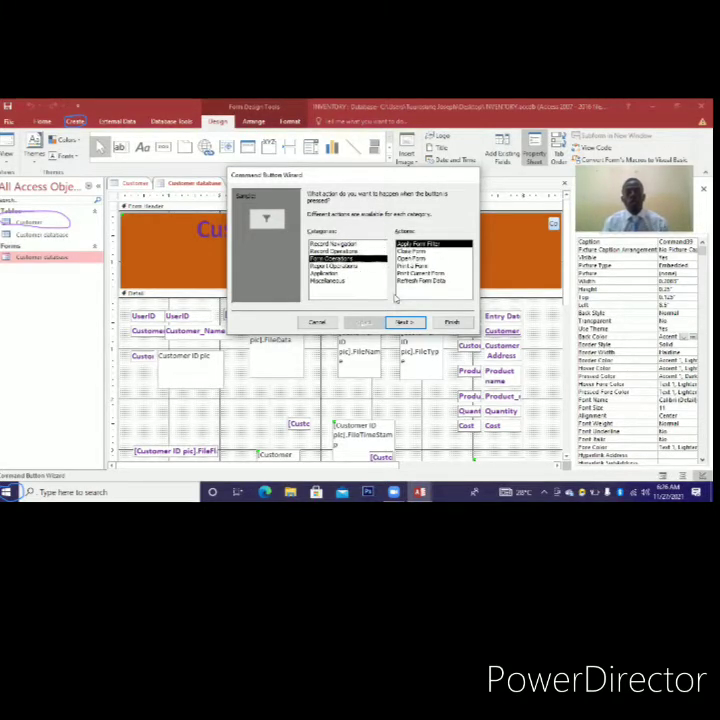
{"action": "left_click", "coordinate": [411, 251]}
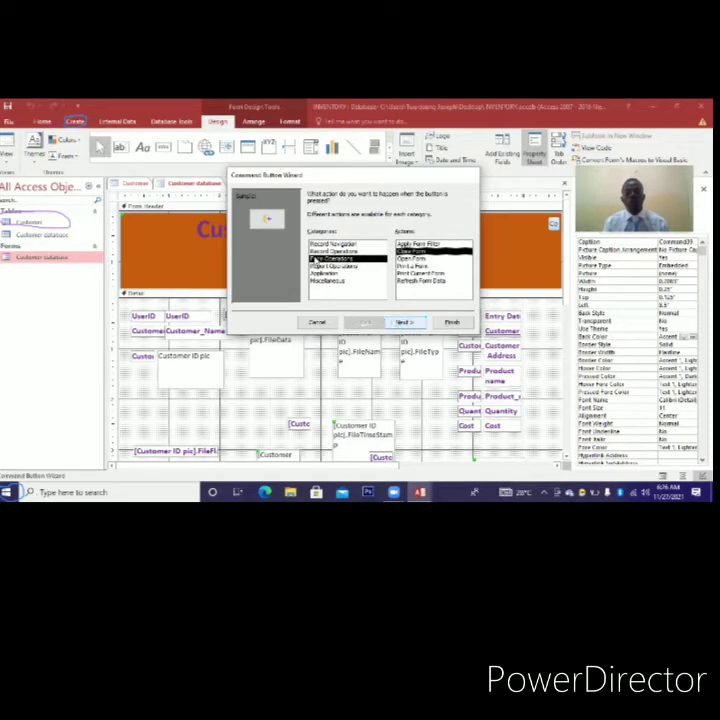
{"action": "left_click", "coordinate": [404, 322]}
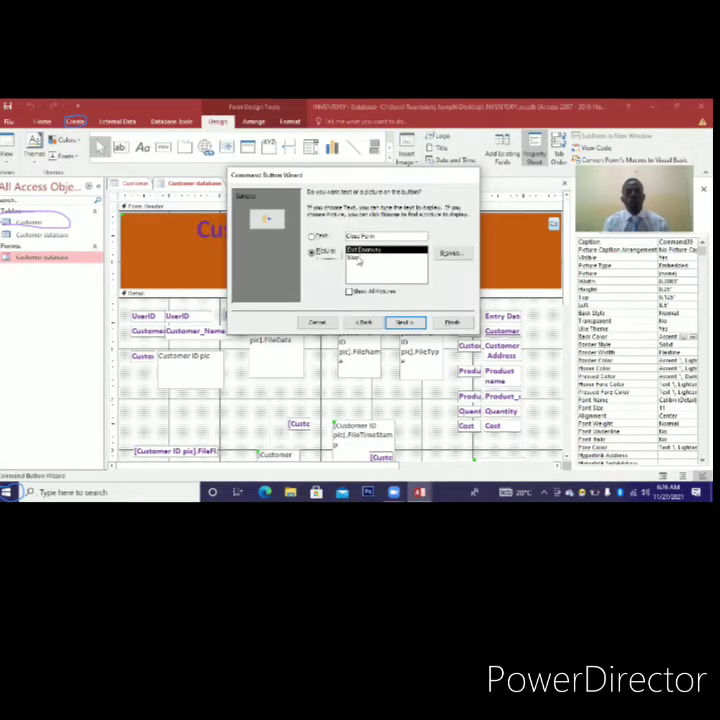
{"action": "left_click", "coordinate": [388, 259]}
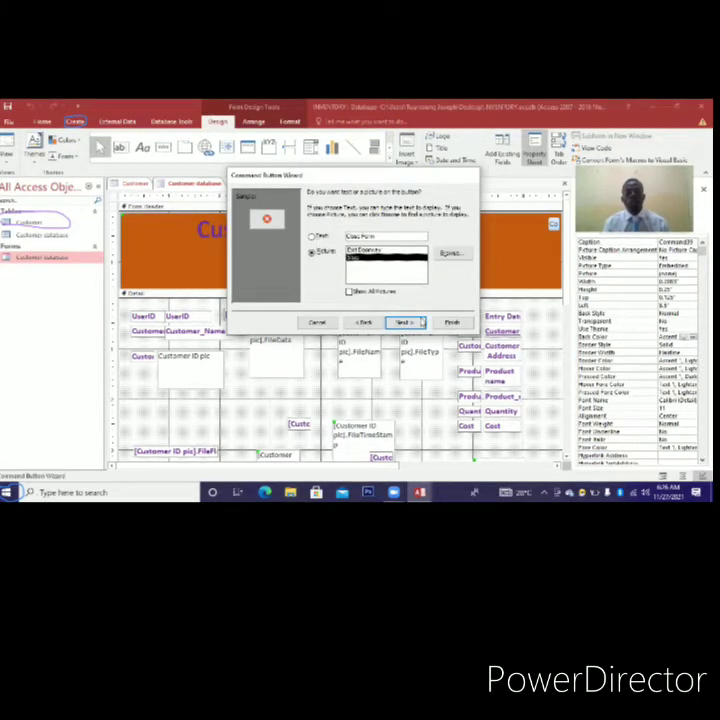
{"action": "left_click", "coordinate": [451, 322]}
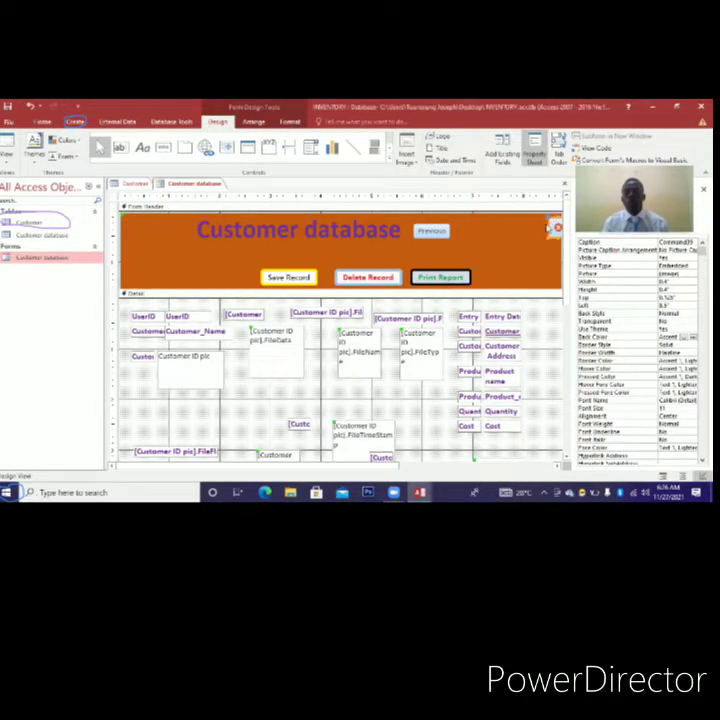
{"action": "left_click_drag", "start_coordinate": [543, 221], "coordinate": [547, 228]}
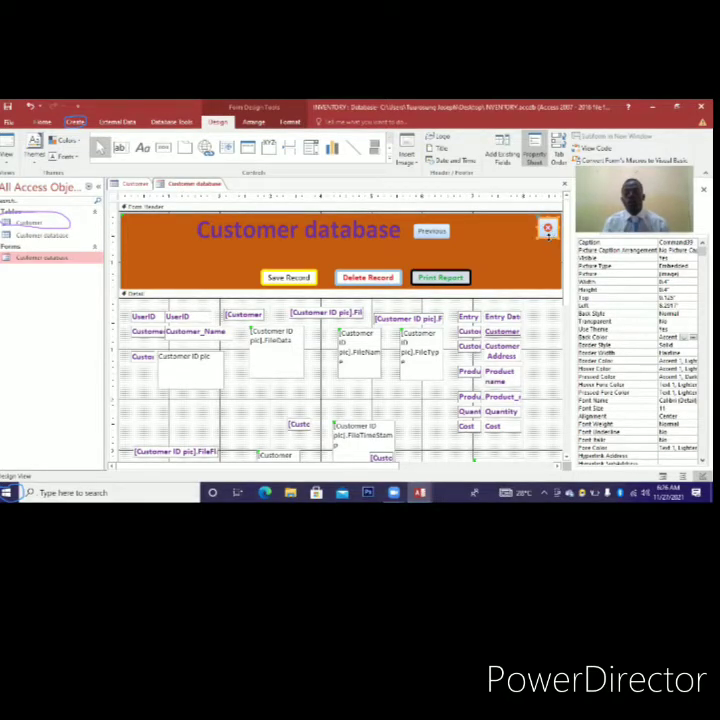
{"action": "left_click_drag", "start_coordinate": [547, 228], "coordinate": [547, 227]}
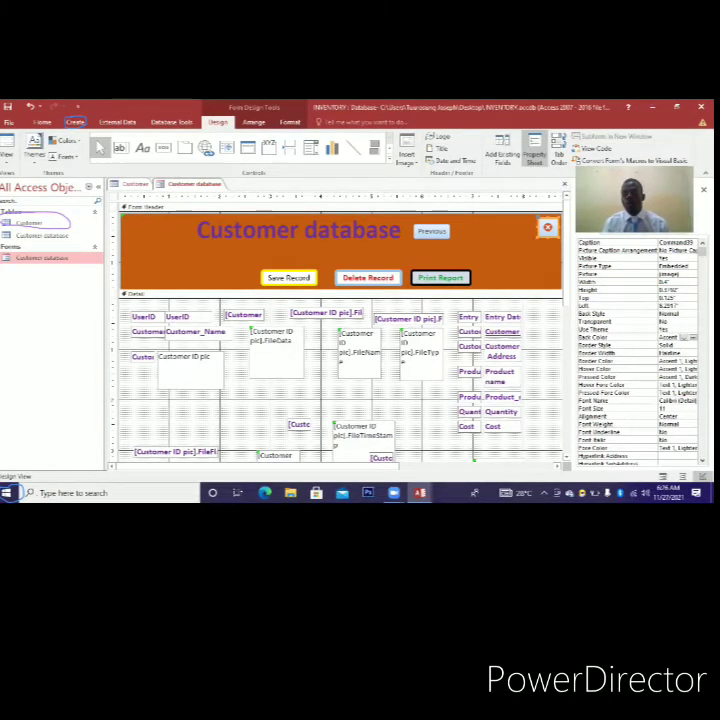
Thicken the close button's border and color it bright red
{"action": "left_click", "coordinate": [692, 354]}
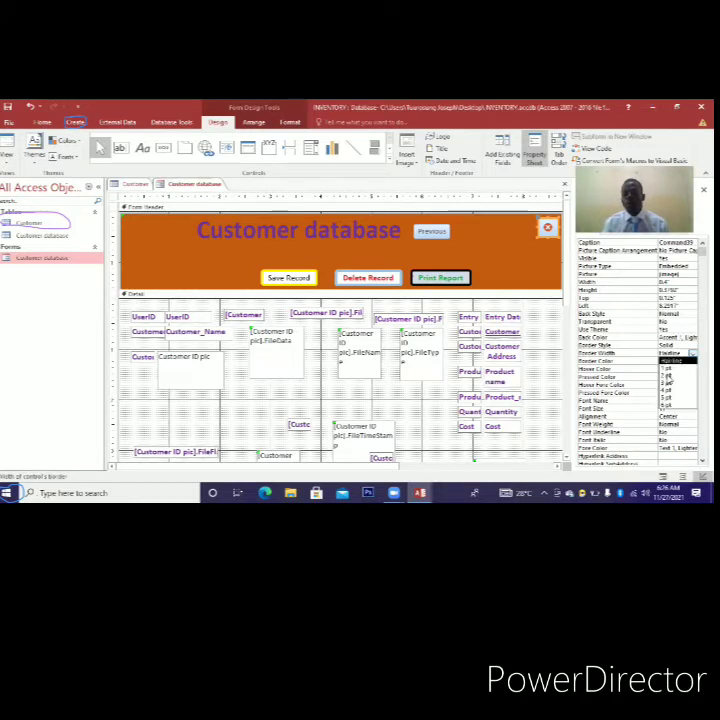
{"action": "left_click", "coordinate": [668, 384]}
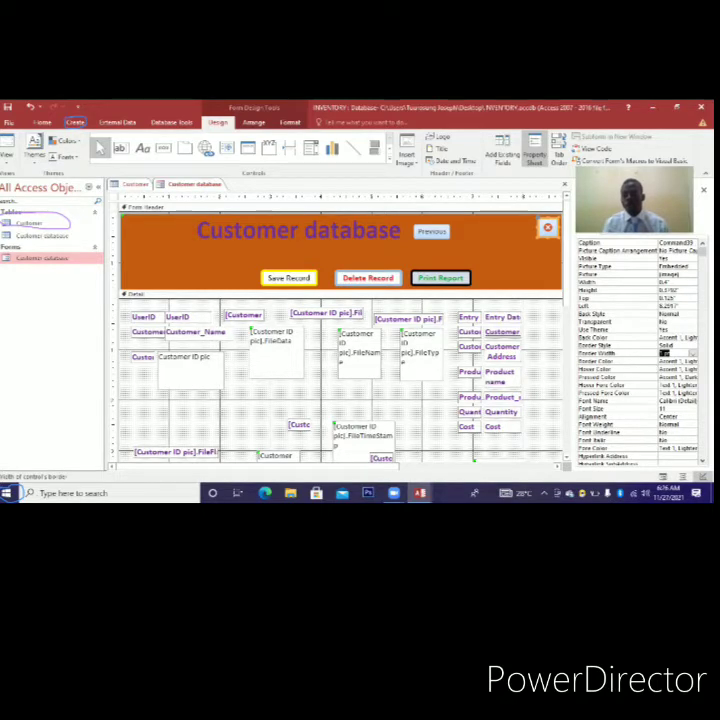
{"action": "left_click", "coordinate": [692, 362]}
{"action": "left_click", "coordinate": [690, 362]}
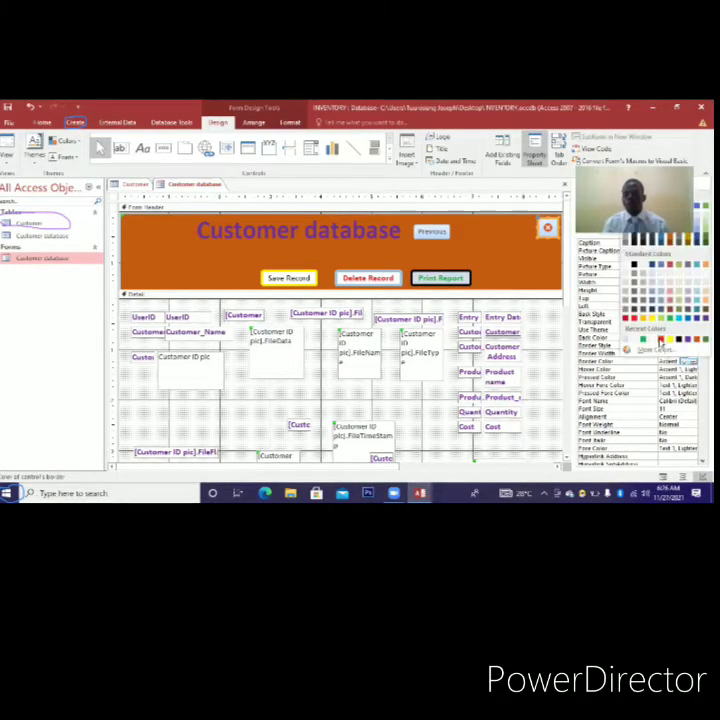
{"action": "left_click", "coordinate": [655, 321]}
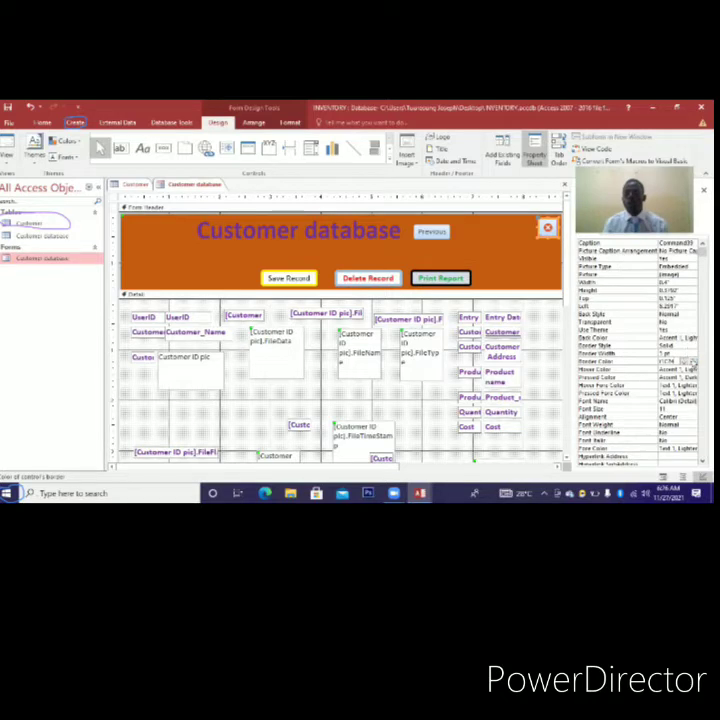
{"action": "left_click", "coordinate": [690, 362]}
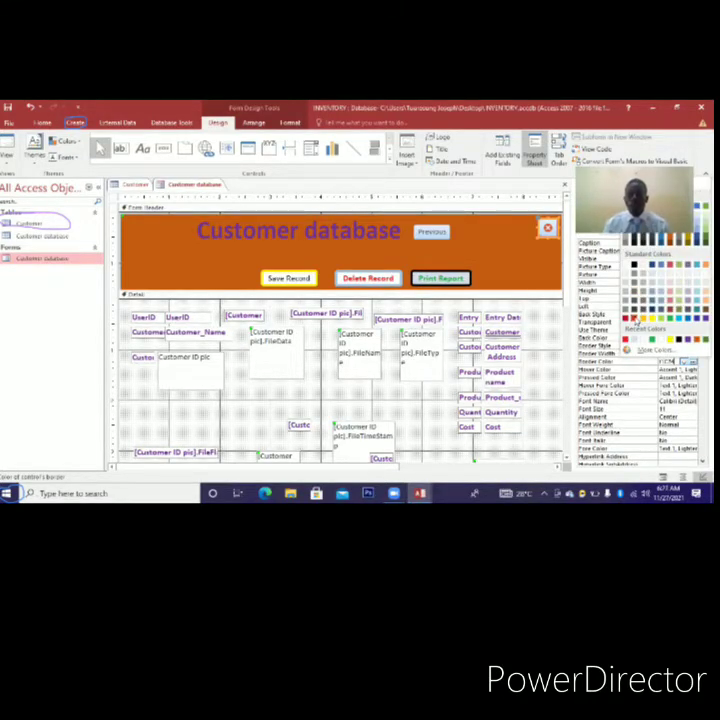
{"action": "left_click", "coordinate": [535, 261]}
{"action": "left_click", "coordinate": [548, 229]}
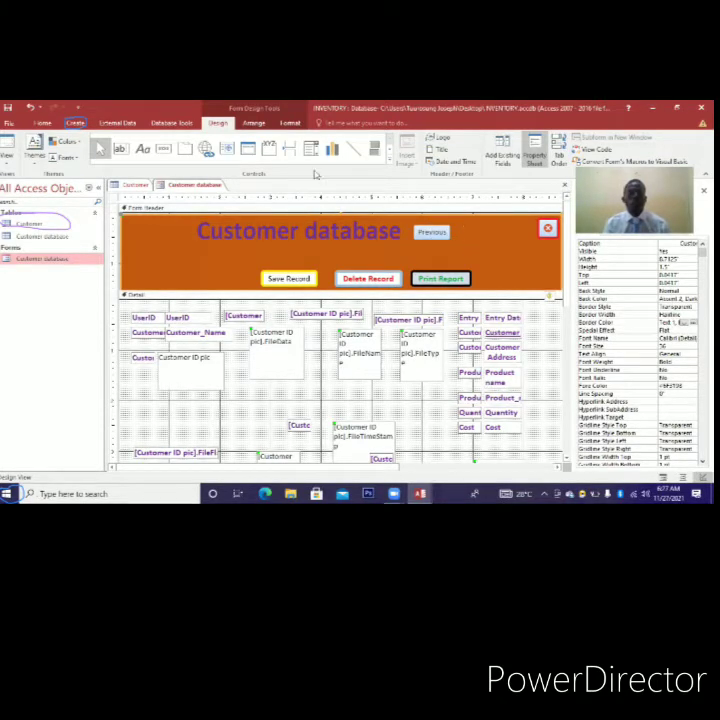
Add a Go To Next Record command button captioned Next Record beside the Previous button
{"action": "left_click", "coordinate": [163, 148]}
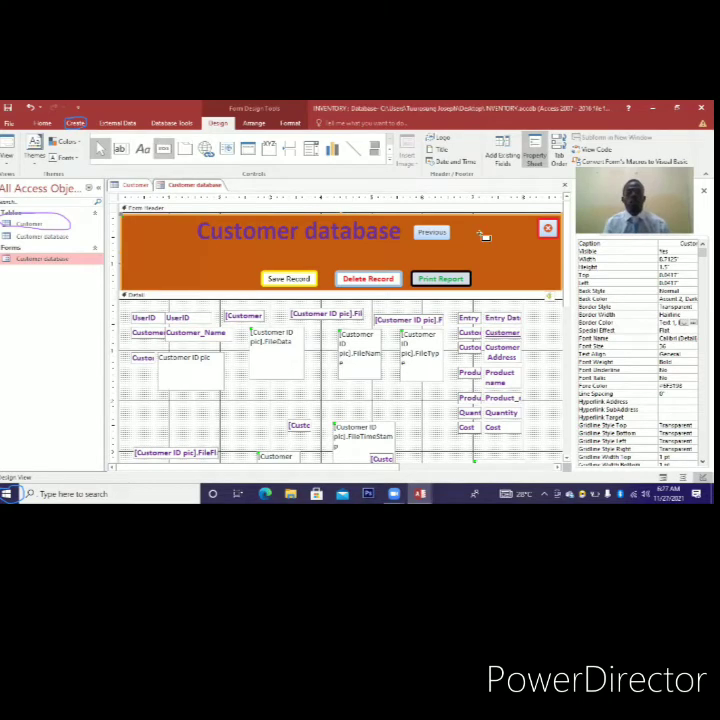
{"action": "left_click_drag", "start_coordinate": [456, 228], "coordinate": [492, 238]}
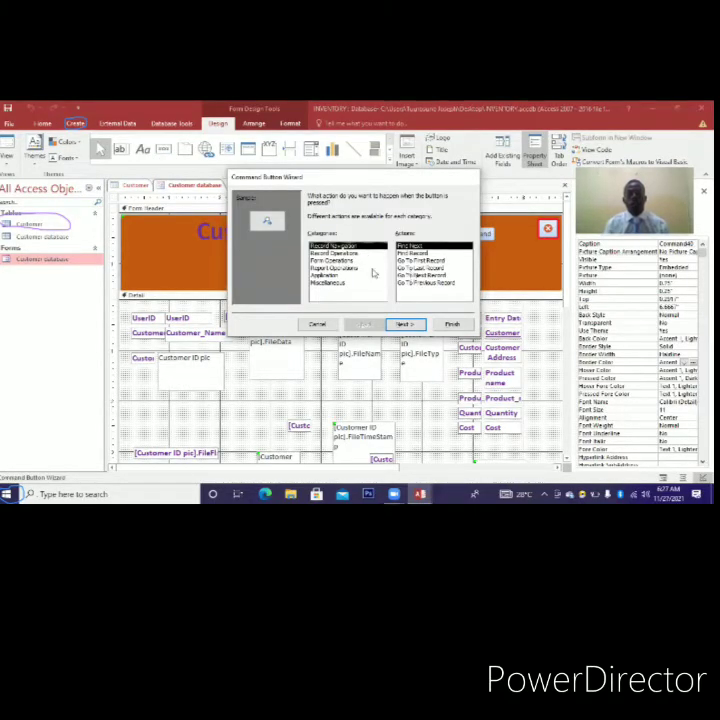
{"action": "left_click", "coordinate": [415, 275]}
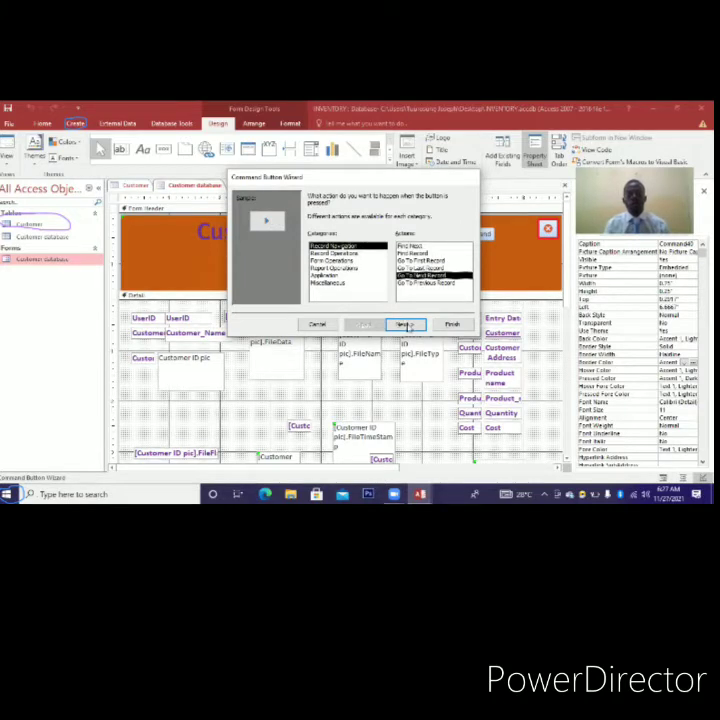
{"action": "key", "text": "Return"}
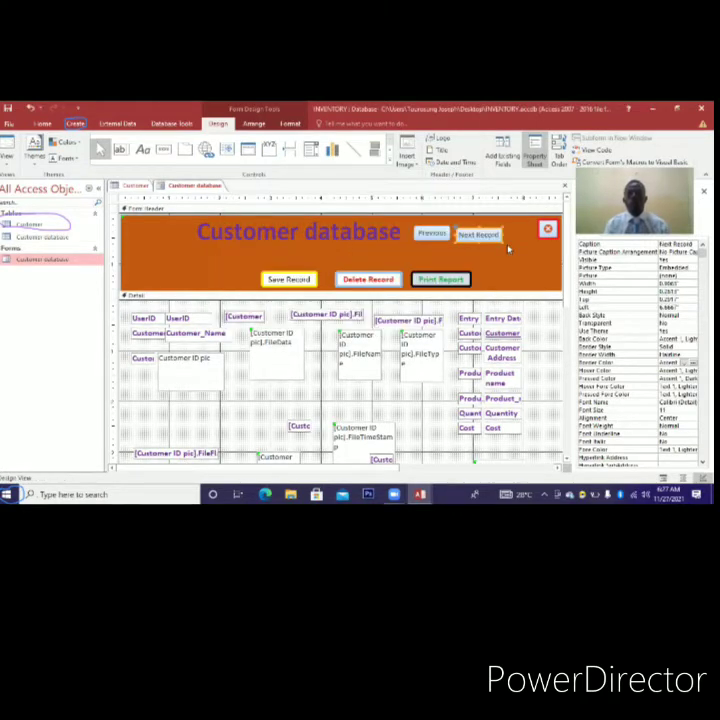
{"action": "left_click", "coordinate": [516, 261]}
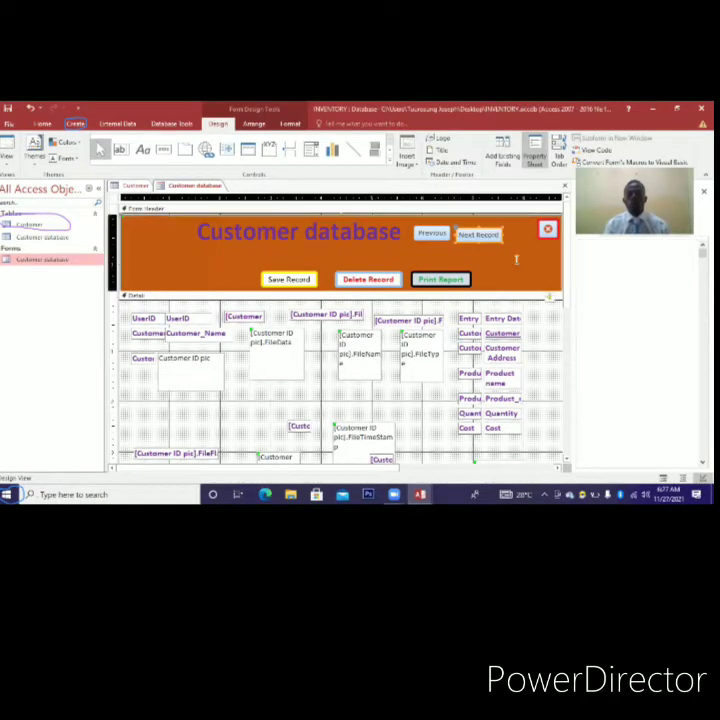
{"action": "left_click", "coordinate": [500, 235]}
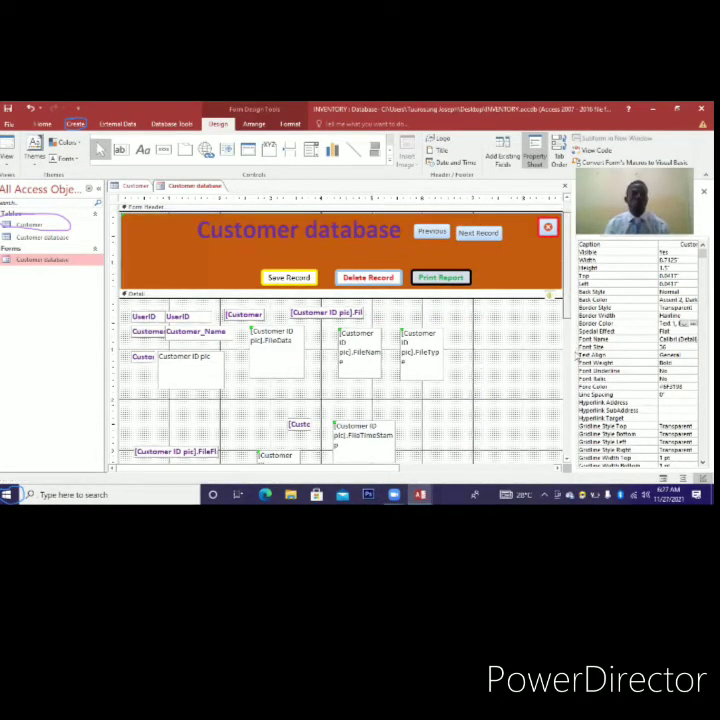
Close the form with its design changes saved and reopen the Customer database form in Form View
{"action": "key", "text": "F5"}
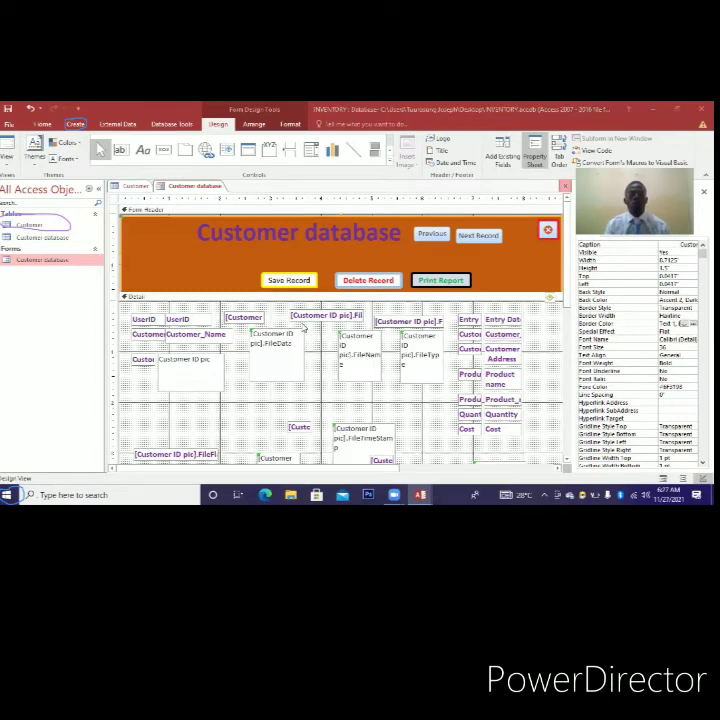
{"action": "left_click", "coordinate": [303, 327]}
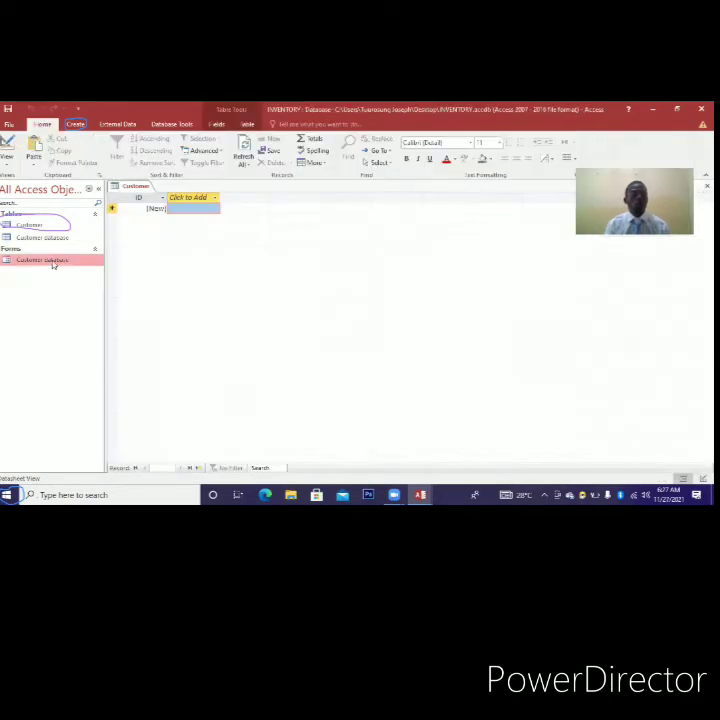
{"action": "double_click", "coordinate": [53, 261]}
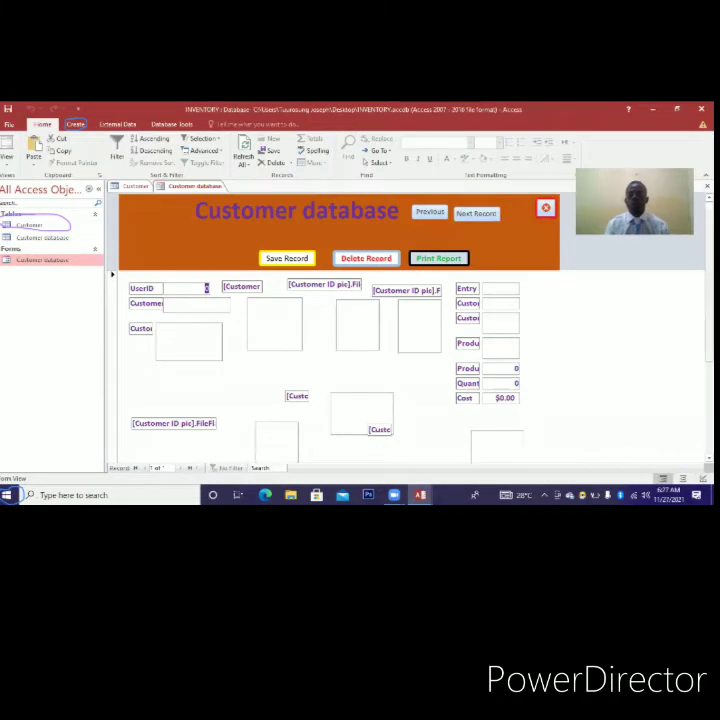
Examine the form's layout in Form View, from the header buttons down to the Customer Phone Number field
{"action": "scroll", "coordinate": [400, 370], "scroll_direction": "down", "scroll_amount": 2}
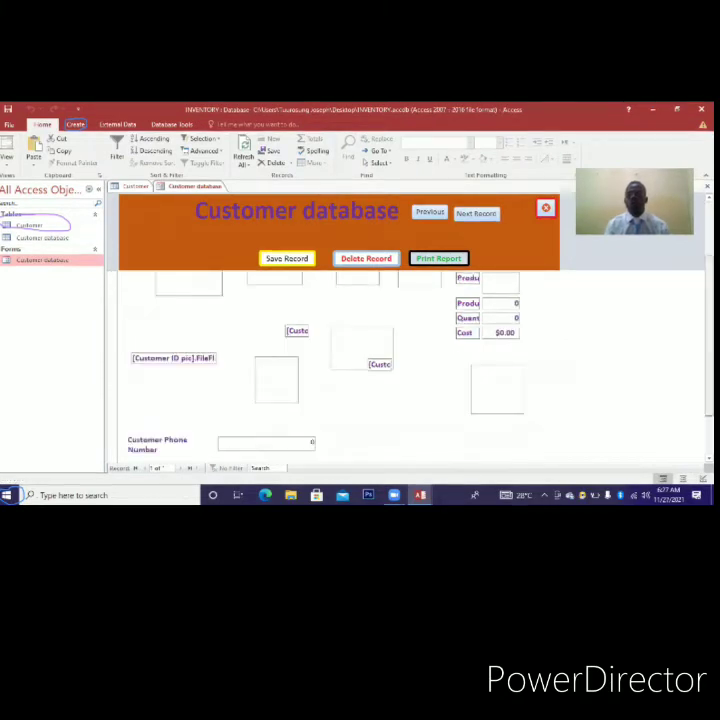
{"action": "scroll", "coordinate": [400, 370], "scroll_direction": "up", "scroll_amount": 1}
{"action": "scroll", "coordinate": [400, 370], "scroll_direction": "up", "scroll_amount": 2}
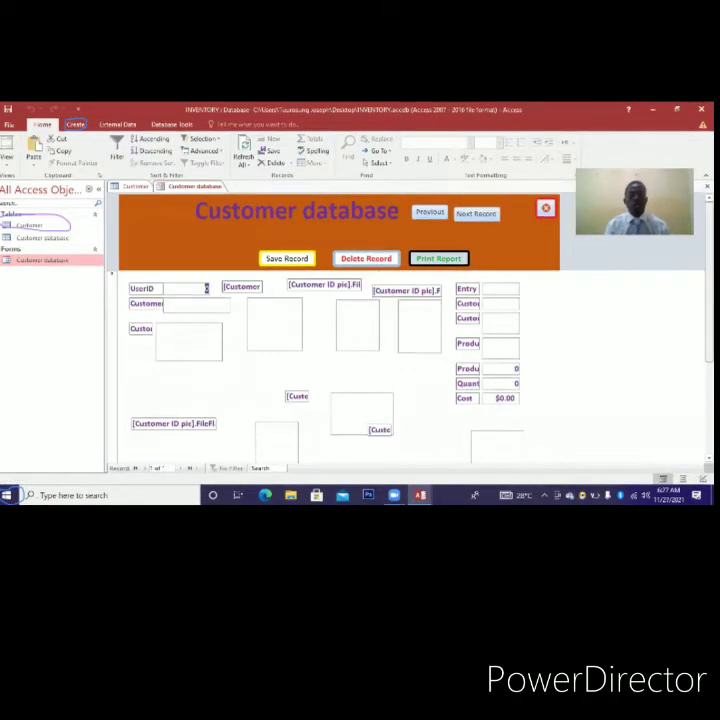
{"action": "scroll", "coordinate": [400, 370], "scroll_direction": "down", "scroll_amount": 2}
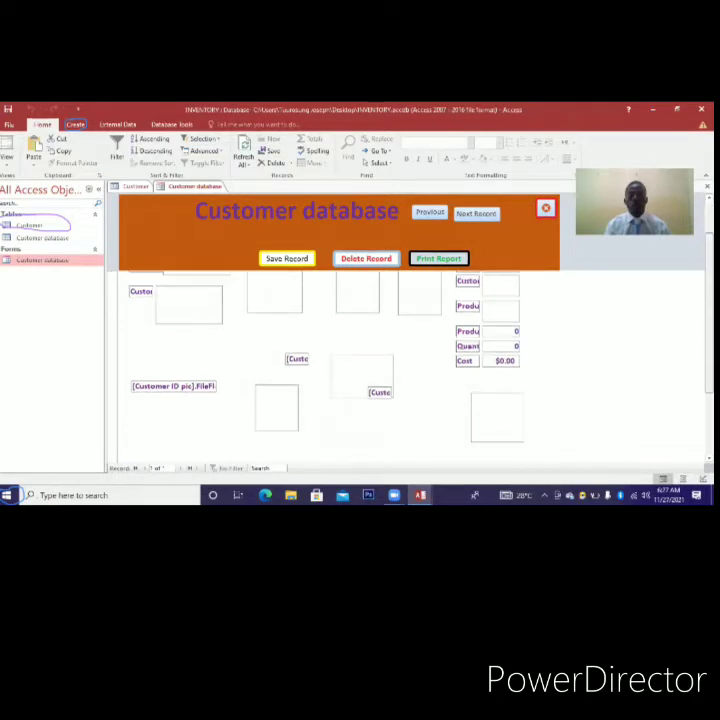
{"action": "scroll", "coordinate": [400, 370], "scroll_direction": "up", "scroll_amount": 2}
{"action": "scroll", "coordinate": [400, 370], "scroll_direction": "down", "scroll_amount": 5}
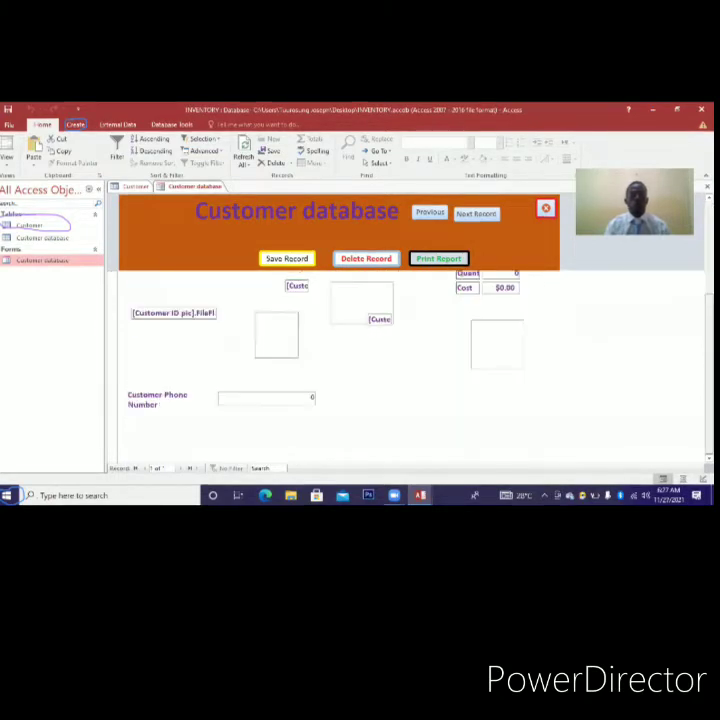
{"action": "scroll", "coordinate": [400, 370], "scroll_direction": "up", "scroll_amount": 2}
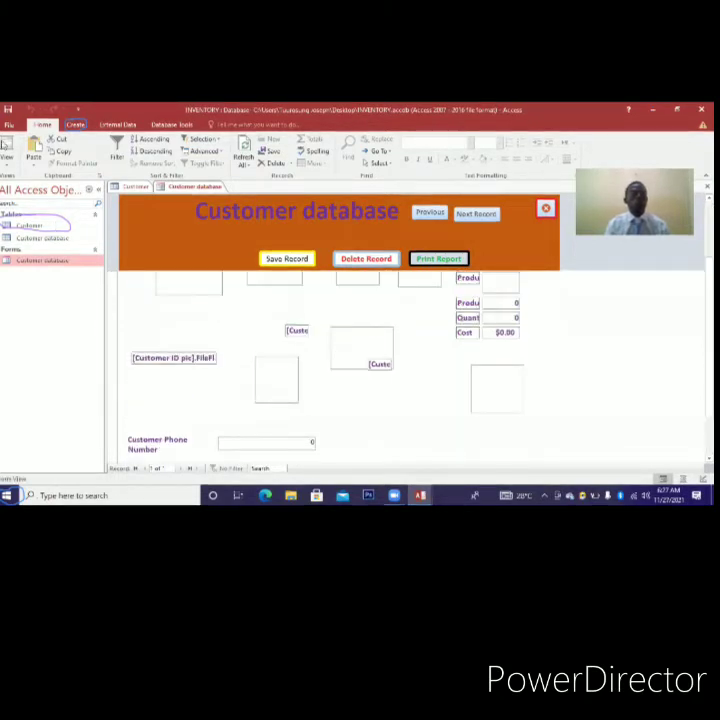
Switch the Customer database form back to Design View
{"action": "left_click", "coordinate": [7, 155]}
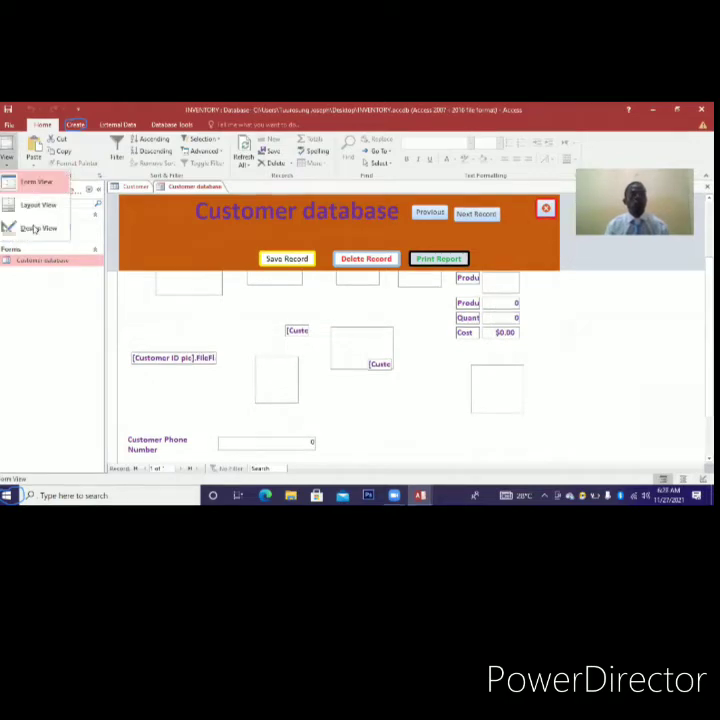